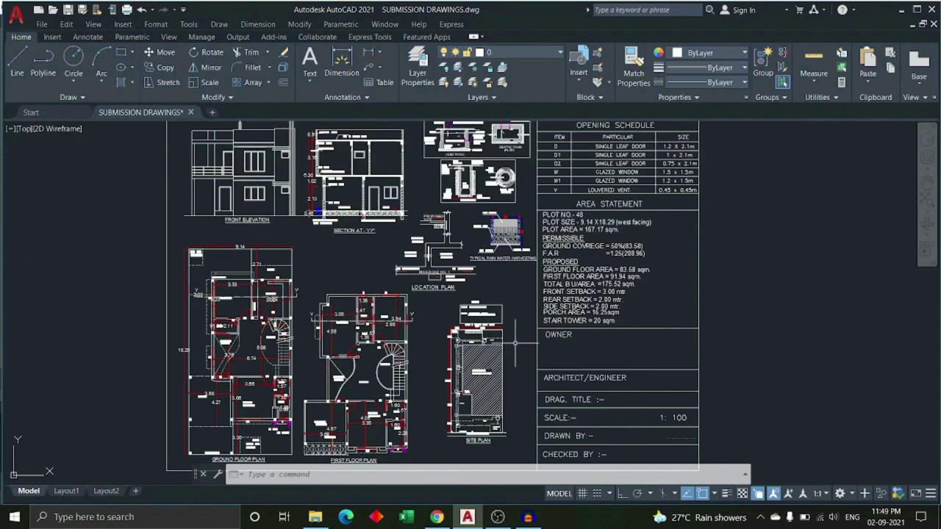
{"action": "scroll", "coordinate": [515, 343], "scroll_direction": "up", "scroll_amount": 3}
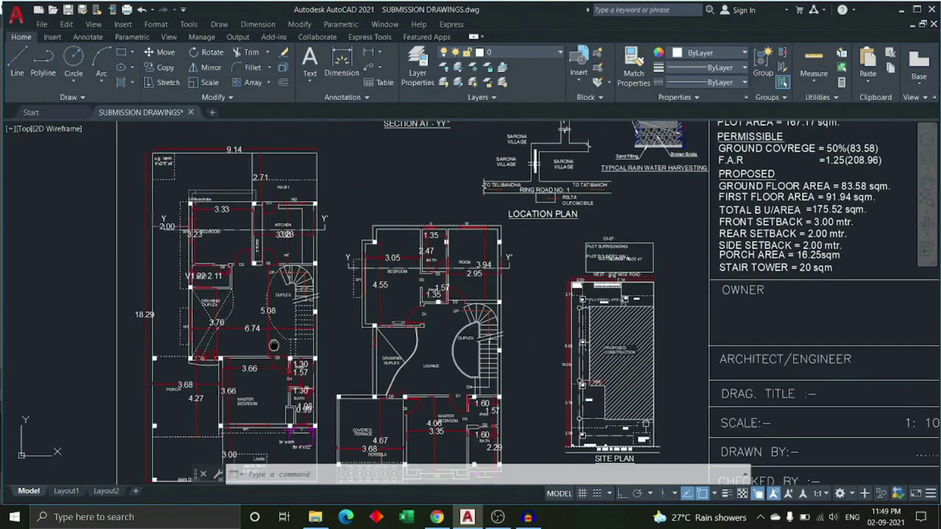
{"action": "scroll", "coordinate": [305, 298], "scroll_direction": "down", "scroll_amount": 3}
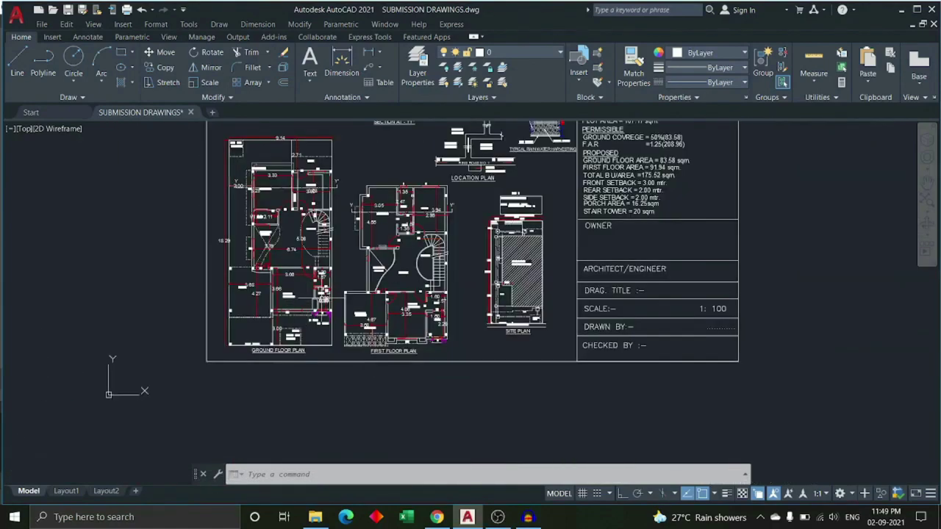
{"action": "scroll", "coordinate": [360, 275], "scroll_direction": "down", "scroll_amount": 2}
{"action": "middle_click_drag", "start_coordinate": [431, 243], "coordinate": [411, 319]}
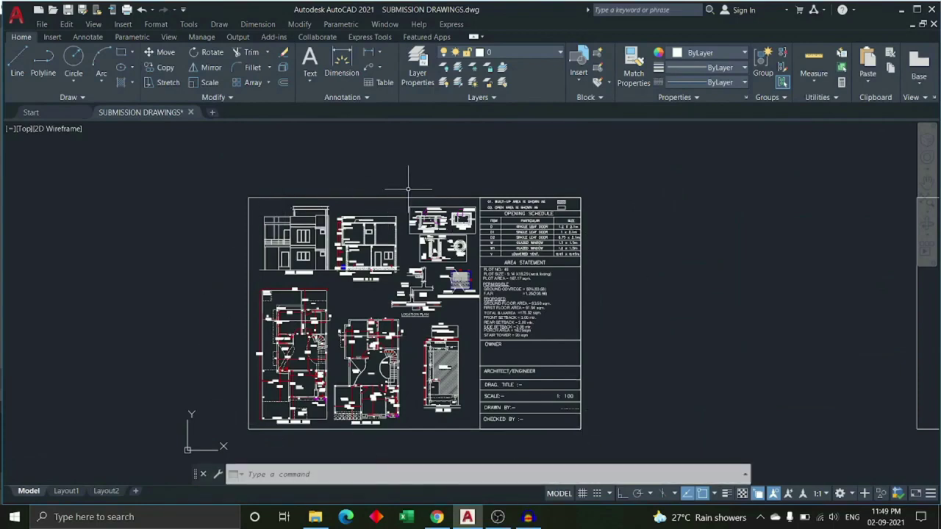
{"action": "scroll", "coordinate": [331, 404], "scroll_direction": "up", "scroll_amount": 1}
{"action": "scroll", "coordinate": [323, 397], "scroll_direction": "up", "scroll_amount": 1}
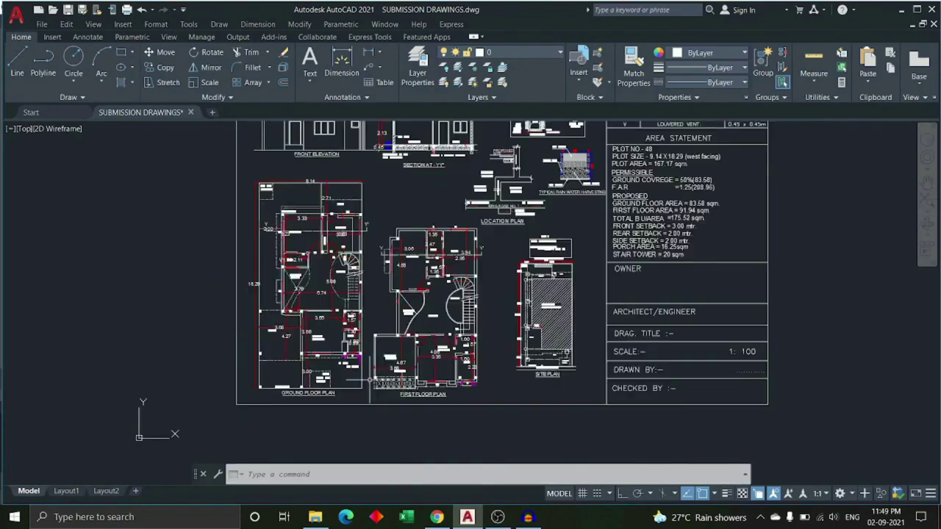
{"action": "scroll", "coordinate": [305, 358], "scroll_direction": "up", "scroll_amount": 4}
{"action": "middle_click_drag", "start_coordinate": [306, 357], "coordinate": [315, 316]}
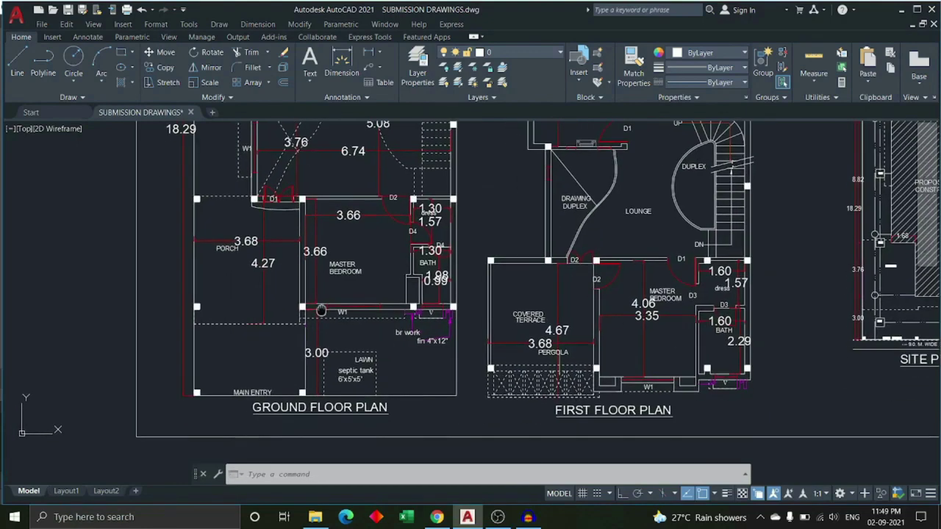
{"action": "scroll", "coordinate": [314, 408], "scroll_direction": "down", "scroll_amount": 2}
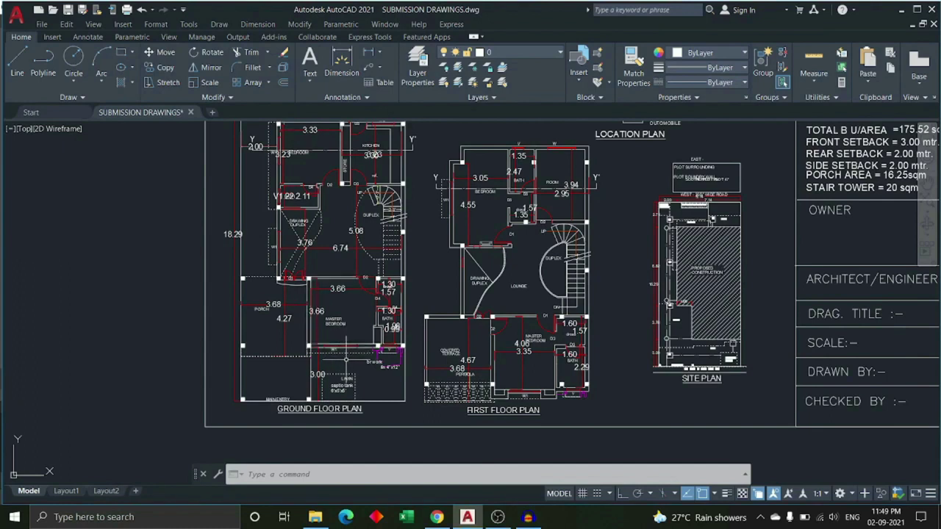
{"action": "middle_click_drag", "start_coordinate": [356, 324], "coordinate": [354, 344]}
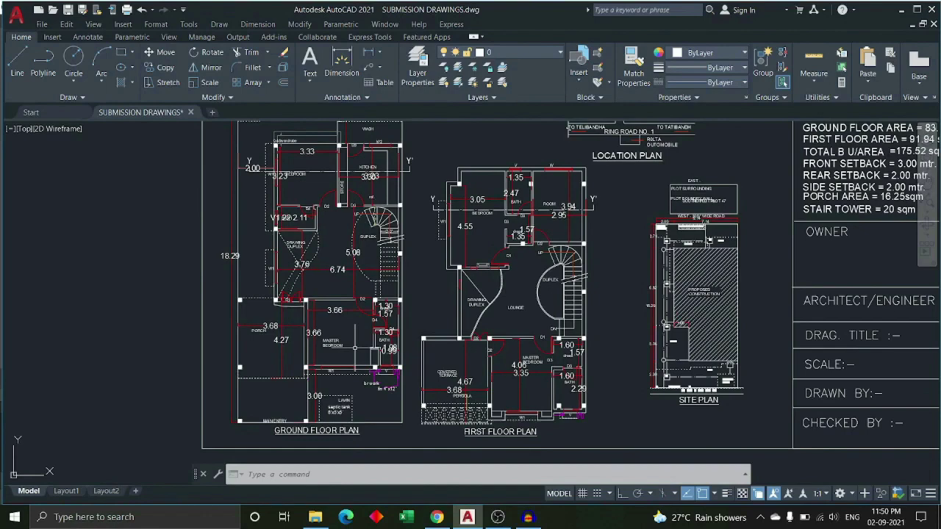
{"action": "middle_click_drag", "start_coordinate": [303, 449], "coordinate": [329, 453]}
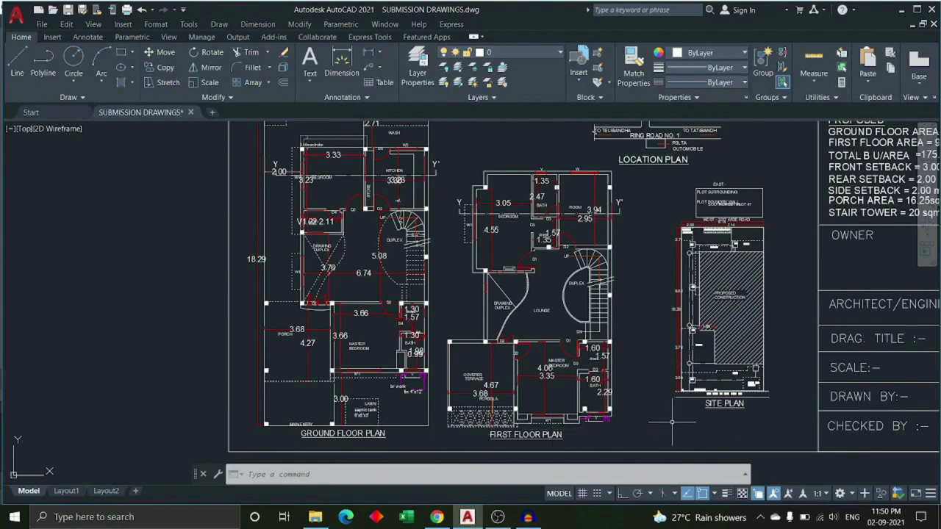
{"action": "scroll", "coordinate": [536, 417], "scroll_direction": "down", "scroll_amount": 1}
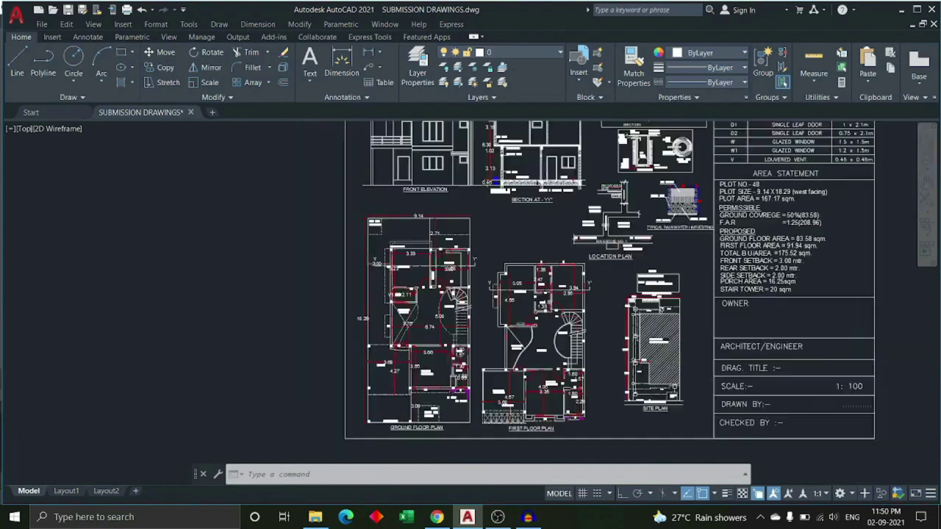
{"action": "scroll", "coordinate": [537, 416], "scroll_direction": "down", "scroll_amount": 3}
{"action": "scroll", "coordinate": [443, 226], "scroll_direction": "up", "scroll_amount": 2}
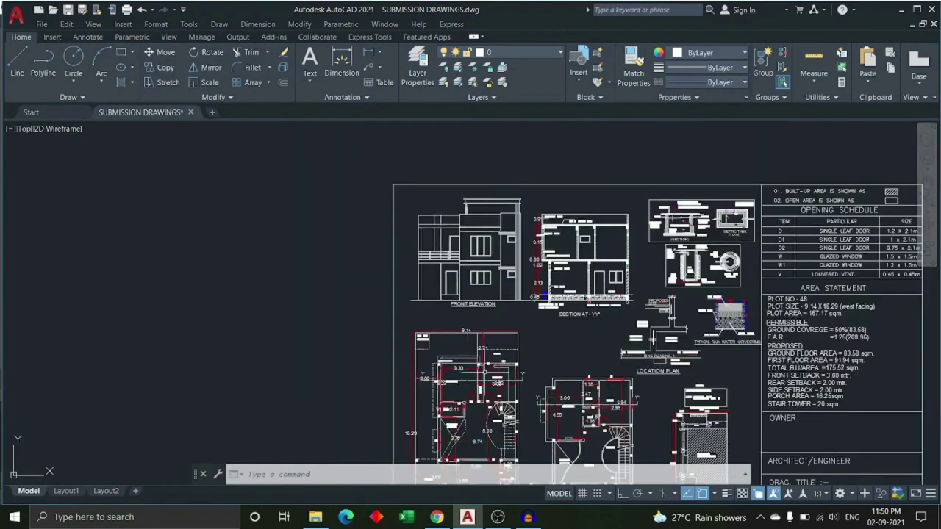
{"action": "scroll", "coordinate": [489, 393], "scroll_direction": "up", "scroll_amount": 2}
{"action": "scroll", "coordinate": [489, 299], "scroll_direction": "down", "scroll_amount": 3}
{"action": "scroll", "coordinate": [529, 432], "scroll_direction": "up", "scroll_amount": 3}
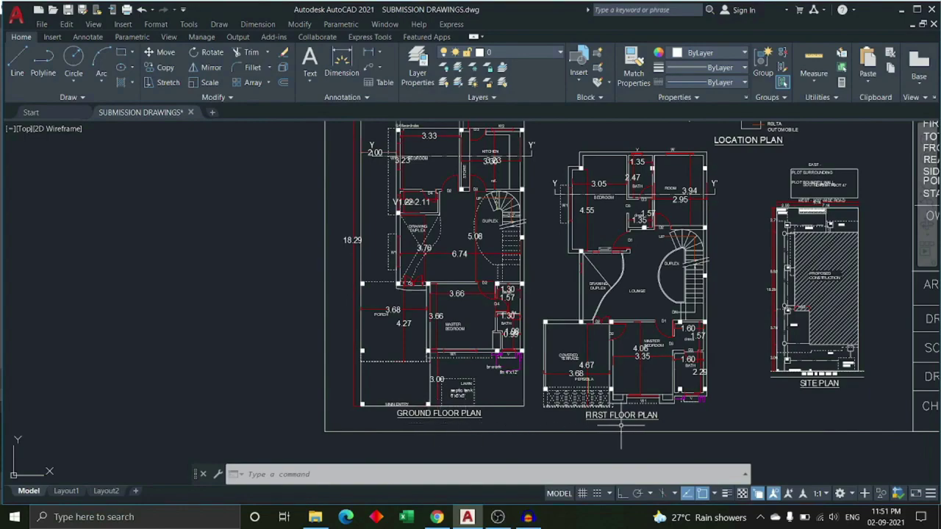
{"action": "middle_click_drag", "start_coordinate": [502, 262], "coordinate": [489, 335]}
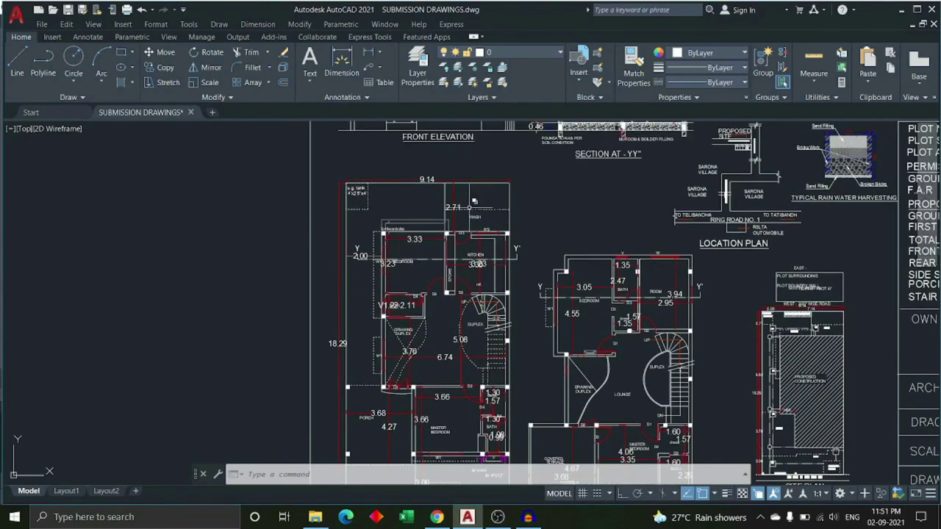
{"action": "middle_click_drag", "start_coordinate": [468, 209], "coordinate": [470, 320]}
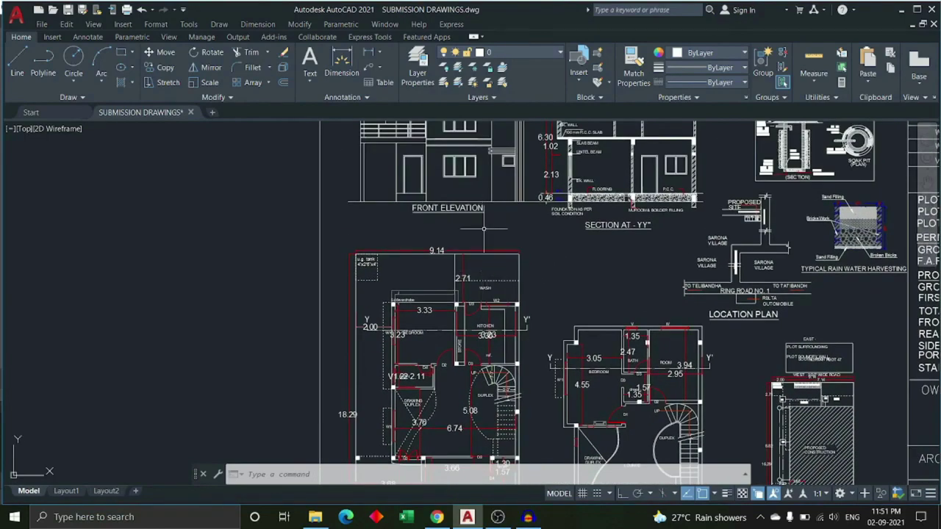
{"action": "middle_click_drag", "start_coordinate": [486, 233], "coordinate": [473, 343]}
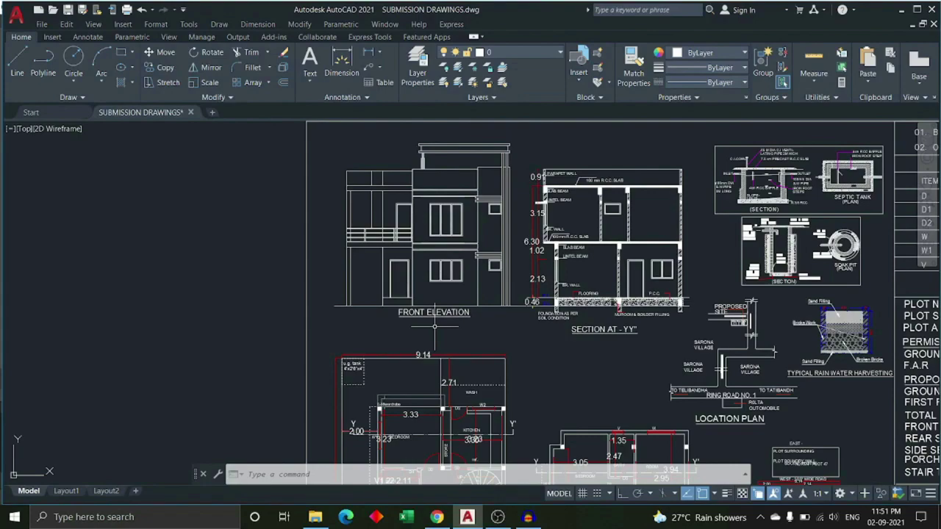
{"action": "scroll", "coordinate": [640, 421], "scroll_direction": "up", "scroll_amount": 2}
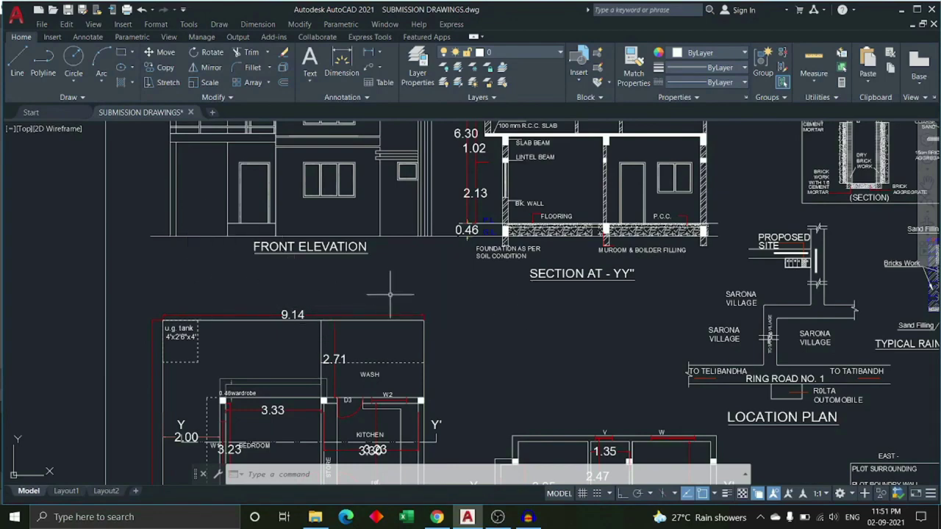
{"action": "middle_click_drag", "start_coordinate": [463, 290], "coordinate": [298, 330]}
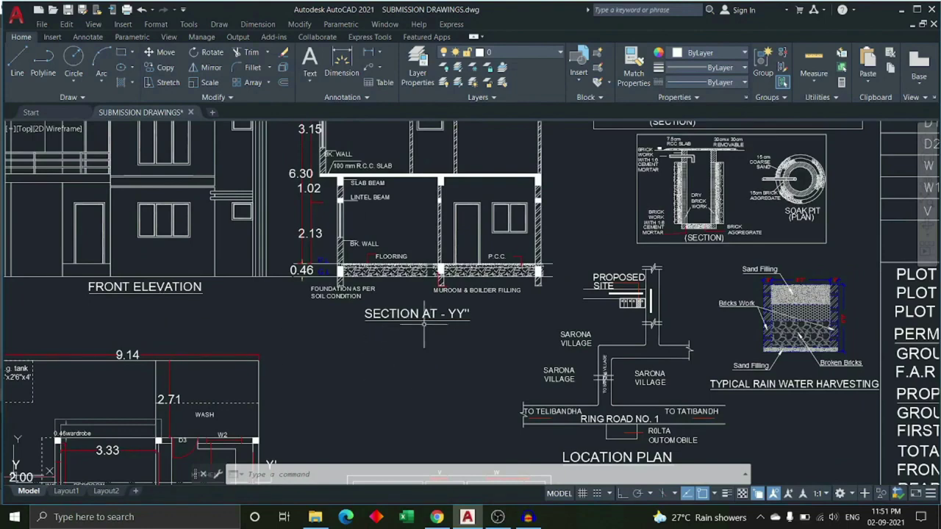
{"action": "scroll", "coordinate": [443, 335], "scroll_direction": "down", "scroll_amount": 2}
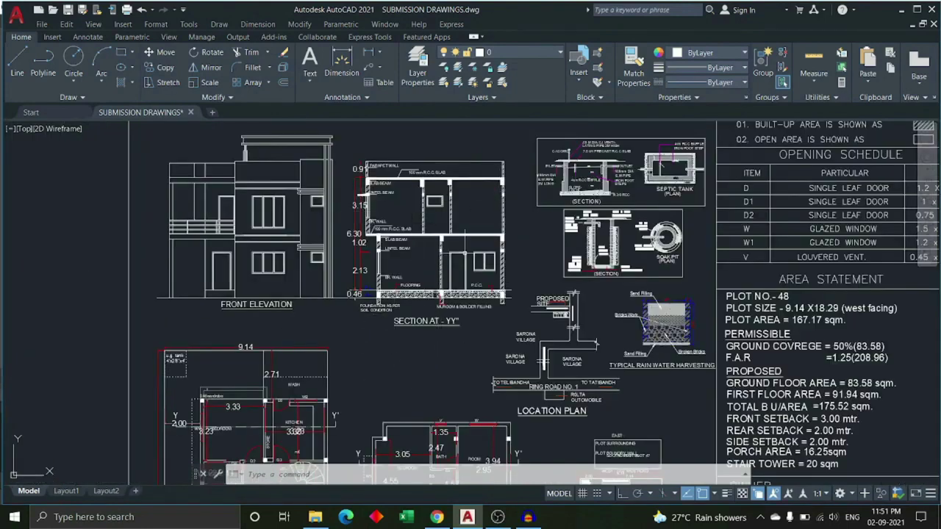
{"action": "scroll", "coordinate": [434, 269], "scroll_direction": "up", "scroll_amount": 2}
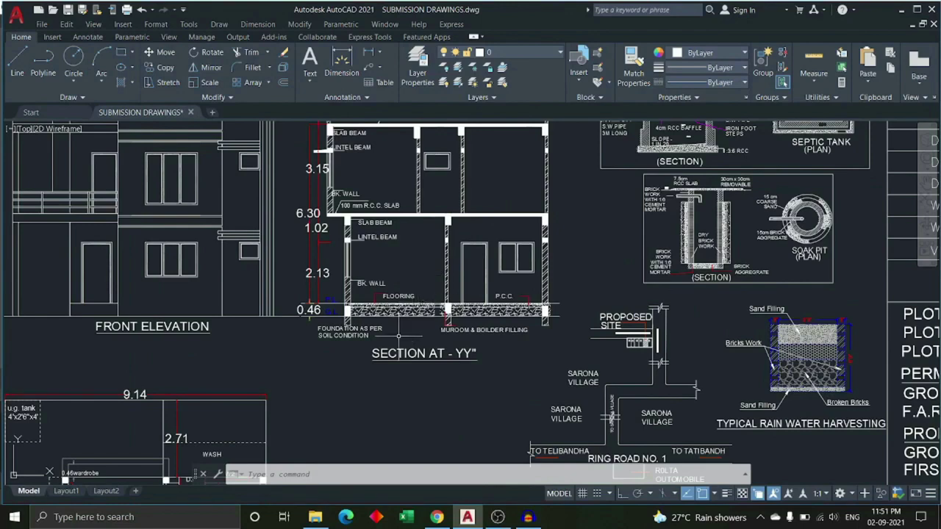
{"action": "scroll", "coordinate": [370, 383], "scroll_direction": "up", "scroll_amount": 2}
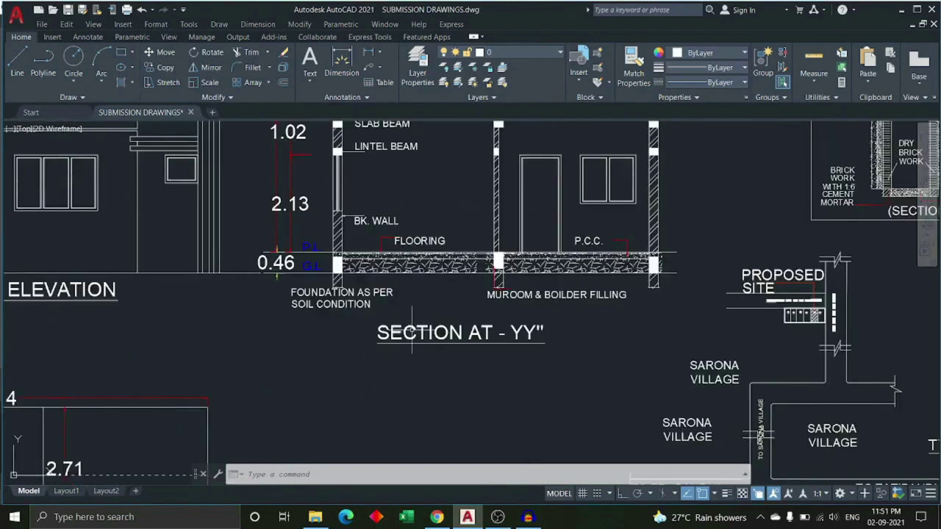
{"action": "scroll", "coordinate": [413, 310], "scroll_direction": "down", "scroll_amount": 2}
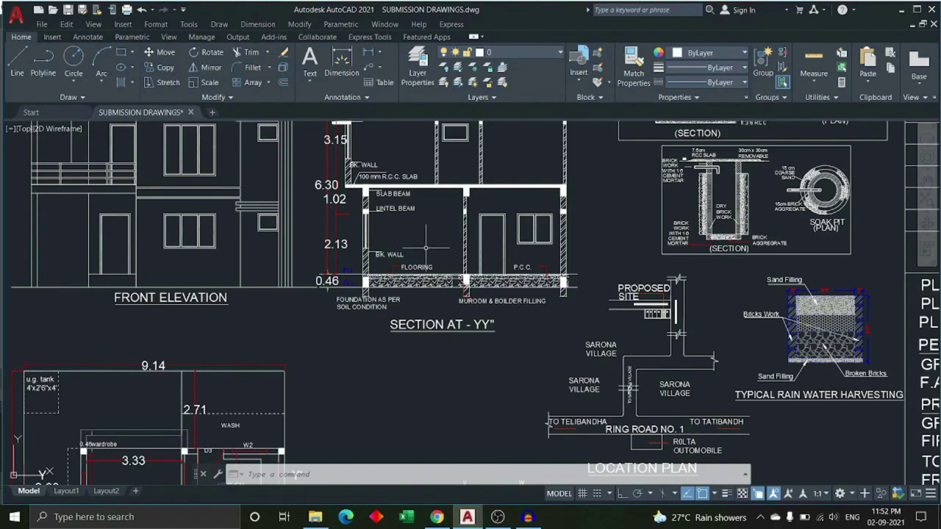
{"action": "scroll", "coordinate": [424, 255], "scroll_direction": "down", "scroll_amount": 2}
{"action": "scroll", "coordinate": [342, 351], "scroll_direction": "up", "scroll_amount": 1}
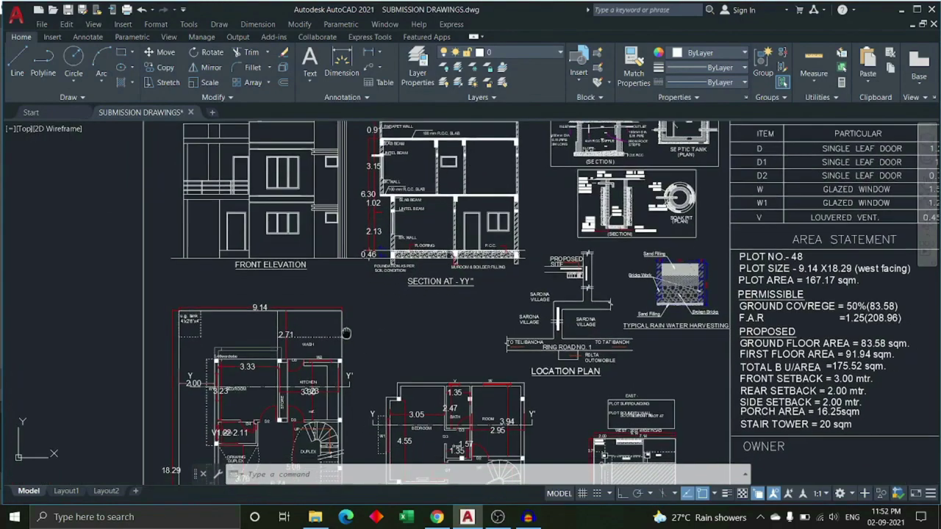
{"action": "scroll", "coordinate": [367, 353], "scroll_direction": "up", "scroll_amount": 1}
{"action": "scroll", "coordinate": [334, 365], "scroll_direction": "down", "scroll_amount": 4}
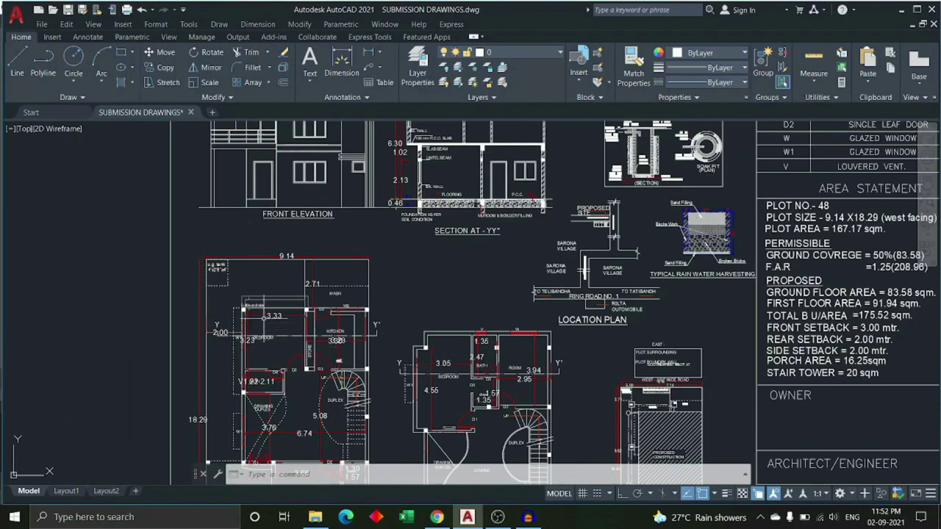
{"action": "scroll", "coordinate": [304, 340], "scroll_direction": "up", "scroll_amount": 2}
{"action": "scroll", "coordinate": [305, 265], "scroll_direction": "up", "scroll_amount": 2}
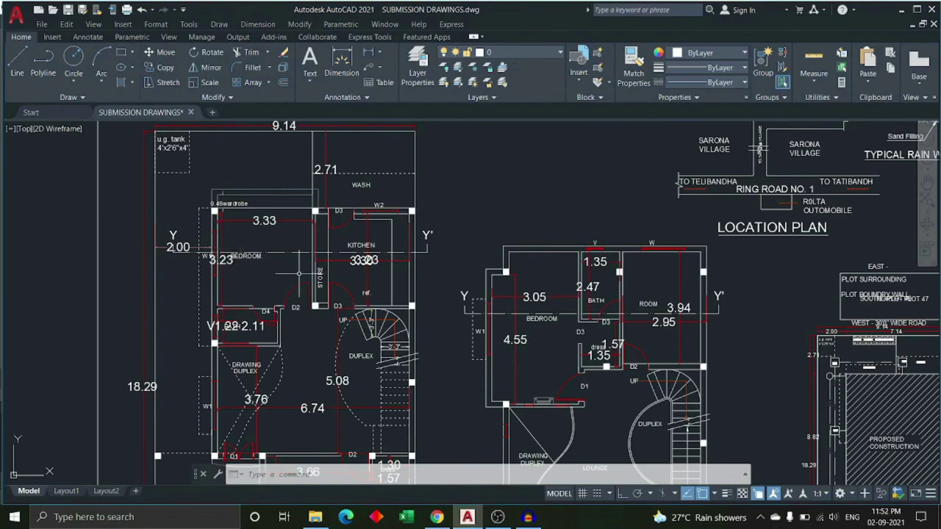
Zoom in and recentre the view on the section and location plan
{"action": "scroll", "coordinate": [422, 249], "scroll_direction": "down", "scroll_amount": 4}
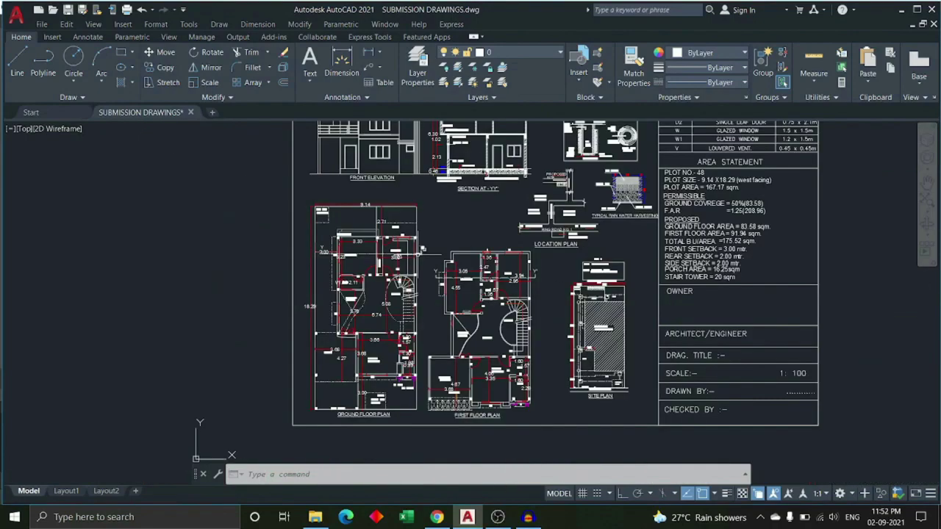
{"action": "scroll", "coordinate": [412, 243], "scroll_direction": "up", "scroll_amount": 2}
{"action": "scroll", "coordinate": [500, 180], "scroll_direction": "up", "scroll_amount": 1}
{"action": "scroll", "coordinate": [497, 174], "scroll_direction": "up", "scroll_amount": 2}
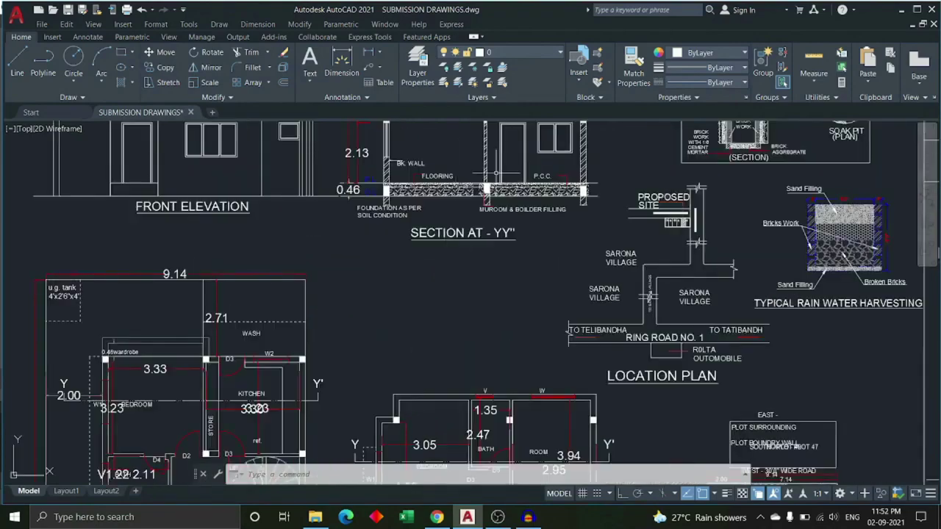
{"action": "scroll", "coordinate": [497, 174], "scroll_direction": "down", "scroll_amount": 2}
{"action": "mouse_move", "coordinate": [465, 284]}
{"action": "middle_mouse_down"}
{"action": "mouse_move", "coordinate": [436, 322]}
{"action": "mouse_move", "coordinate": [422, 255]}
{"action": "middle_mouse_up"}
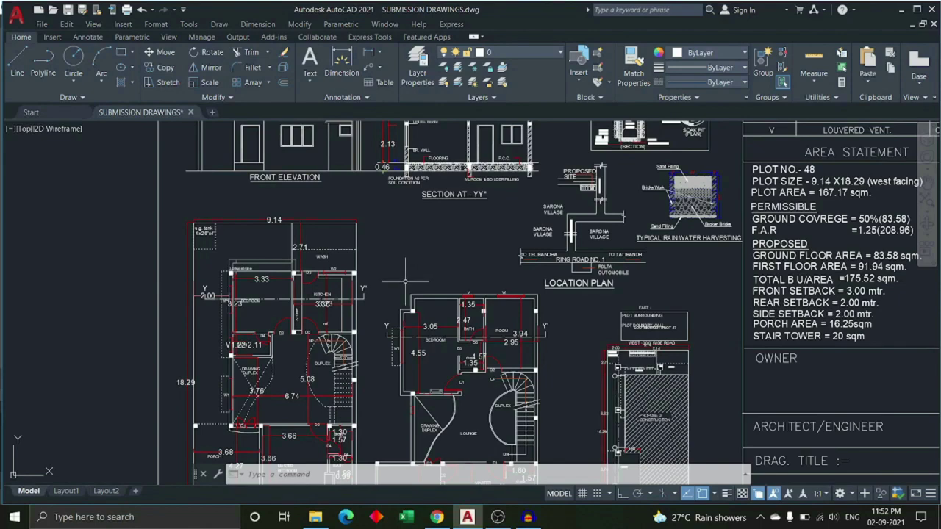
Pan across the floor plans, area statement, opening schedule and elevation
{"action": "middle_click_drag", "start_coordinate": [419, 256], "coordinate": [383, 325]}
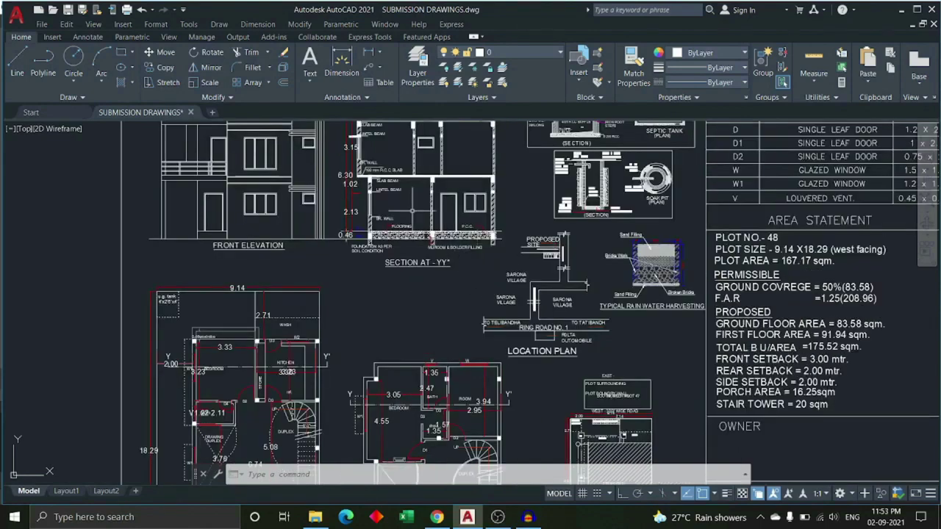
{"action": "middle_click_drag", "start_coordinate": [412, 207], "coordinate": [403, 242]}
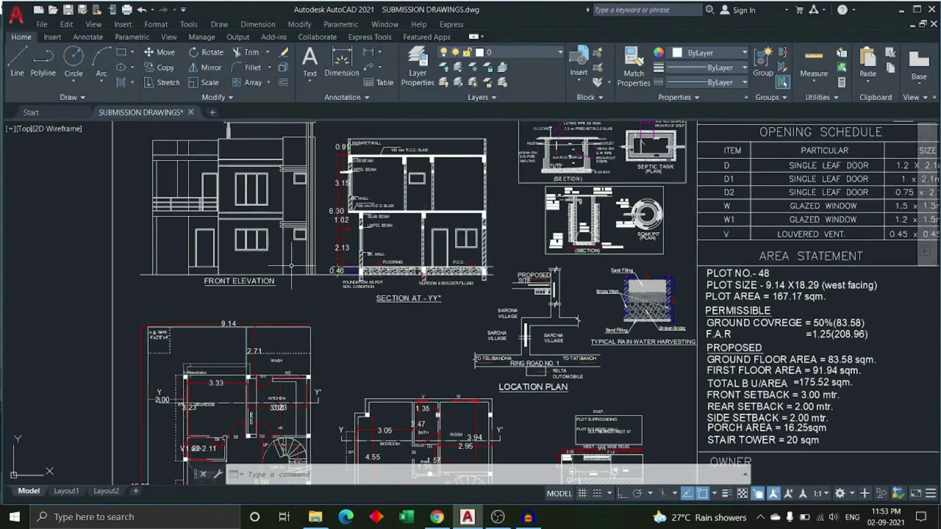
{"action": "scroll", "coordinate": [302, 269], "scroll_direction": "down", "scroll_amount": 1}
{"action": "scroll", "coordinate": [360, 244], "scroll_direction": "down", "scroll_amount": 2}
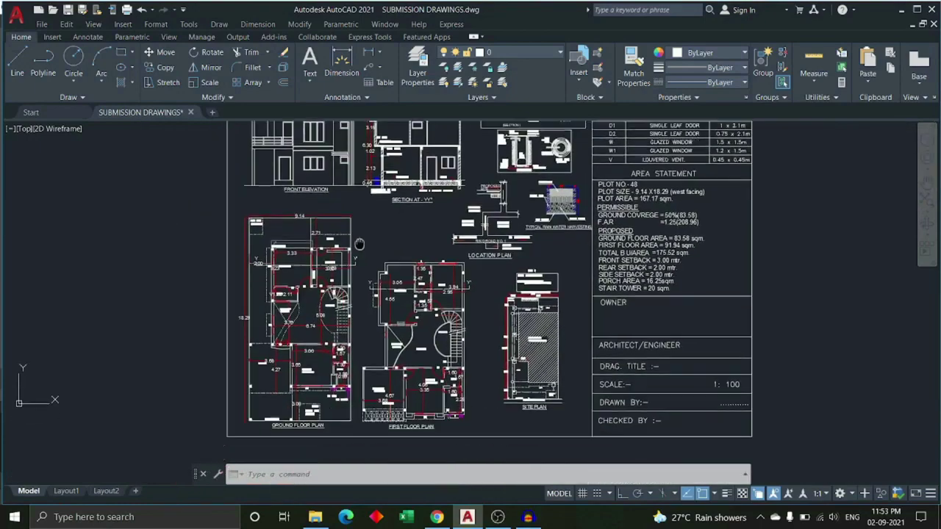
{"action": "scroll", "coordinate": [360, 244], "scroll_direction": "up", "scroll_amount": 1}
{"action": "scroll", "coordinate": [343, 372], "scroll_direction": "up", "scroll_amount": 2}
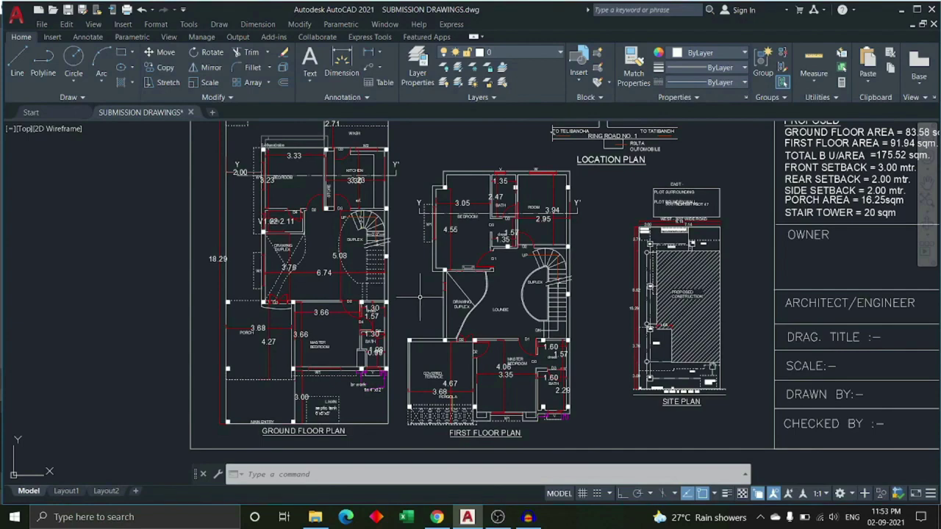
Zoom in on the septic tank detail with its 7.5 cm precast slab and 100mm pipes
{"action": "middle_click_drag", "start_coordinate": [420, 285], "coordinate": [435, 237]}
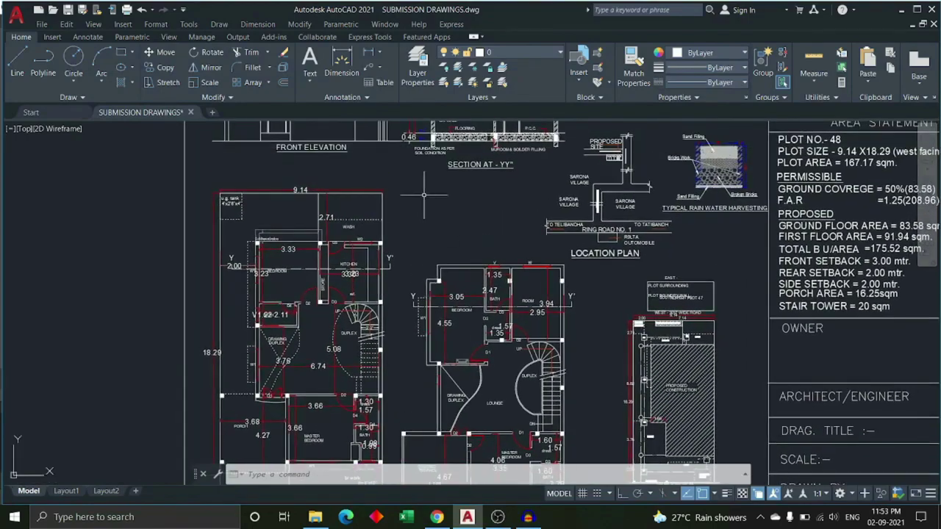
{"action": "middle_click_drag", "start_coordinate": [424, 195], "coordinate": [360, 313]}
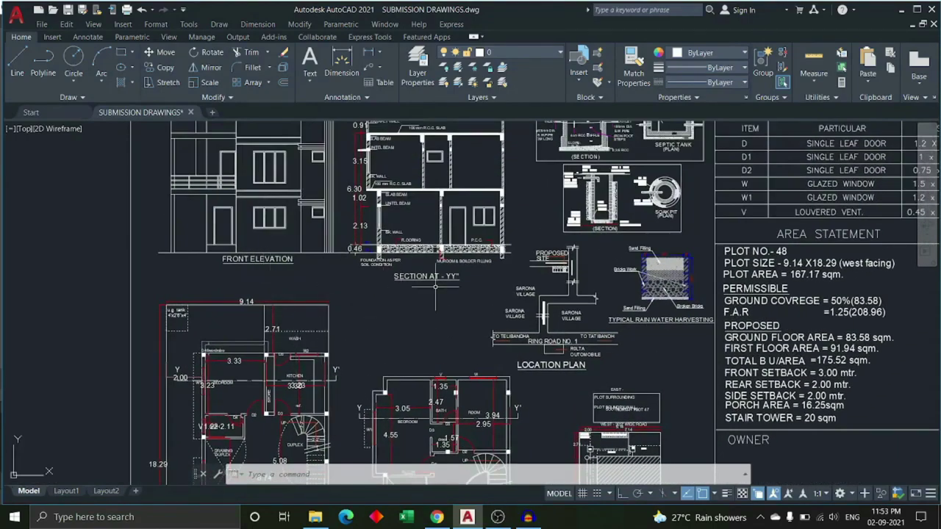
{"action": "scroll", "coordinate": [537, 225], "scroll_direction": "up", "scroll_amount": 2}
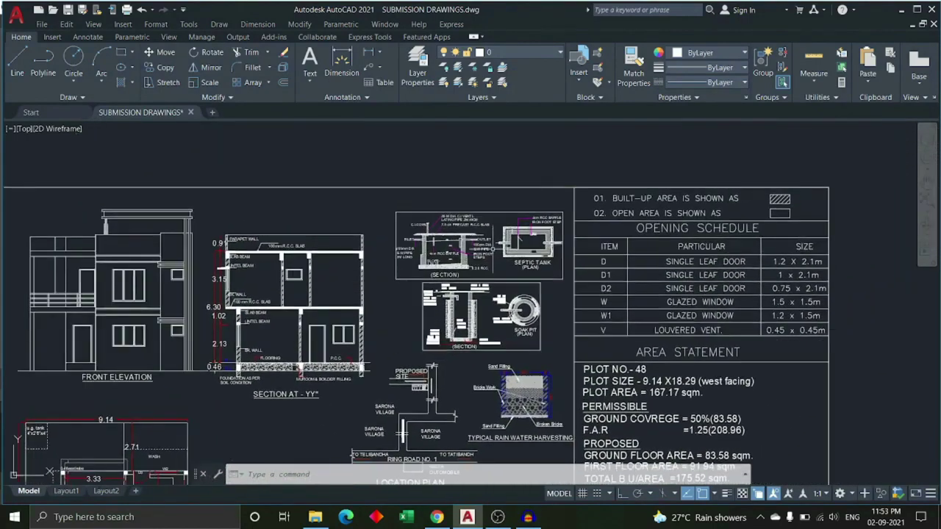
{"action": "scroll", "coordinate": [468, 228], "scroll_direction": "up", "scroll_amount": 2}
{"action": "scroll", "coordinate": [467, 230], "scroll_direction": "up", "scroll_amount": 2}
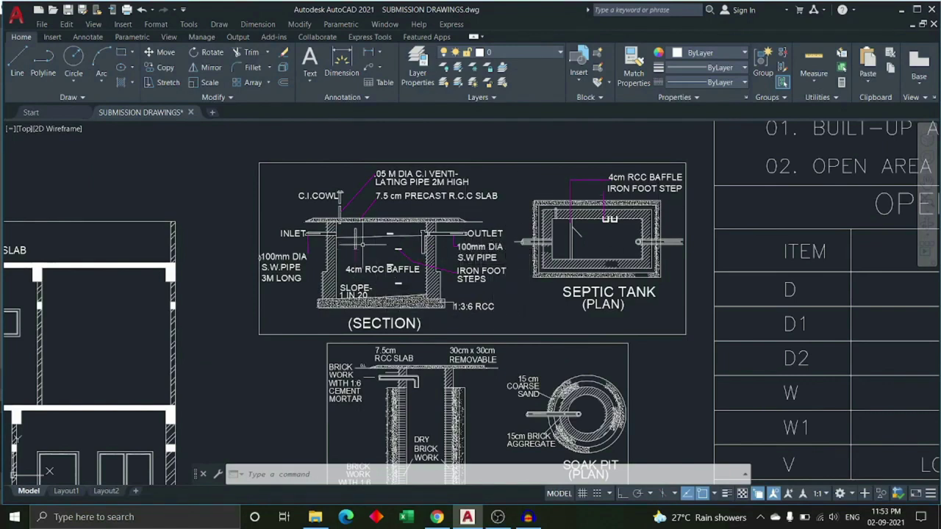
{"action": "scroll", "coordinate": [346, 270], "scroll_direction": "up", "scroll_amount": 2}
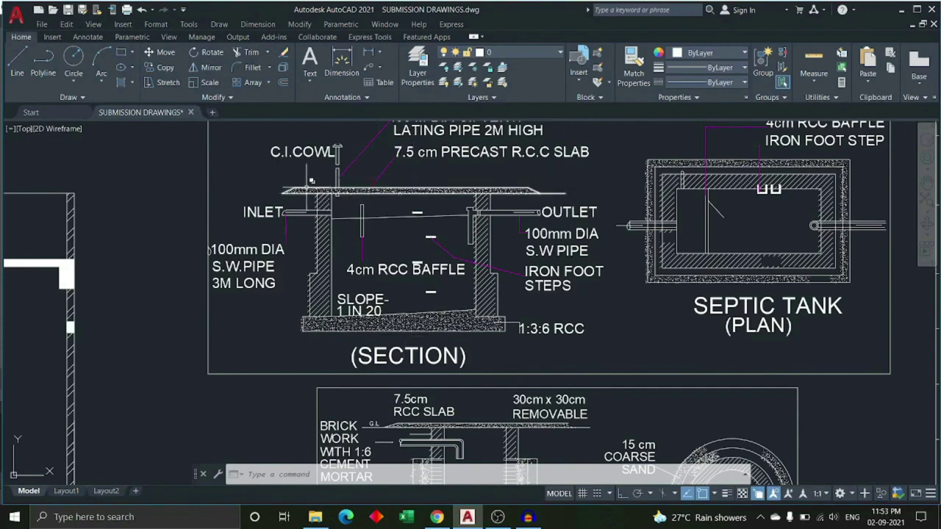
{"action": "right_click", "coordinate": [337, 214]}
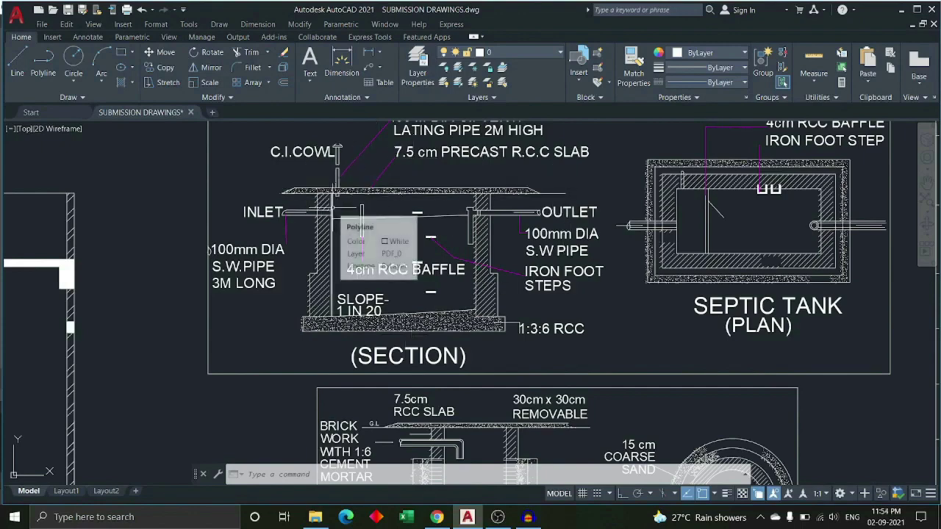
{"action": "key", "text": "Escape"}
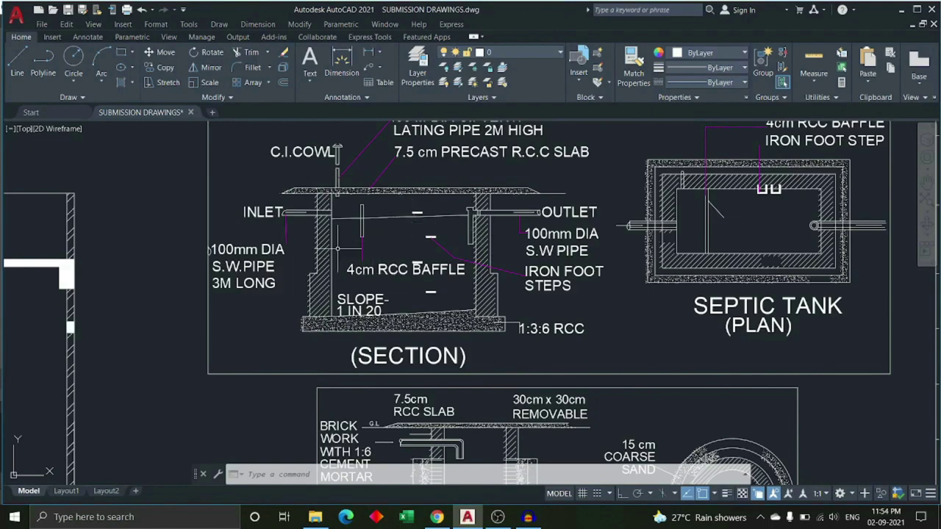
{"action": "mouse_move", "coordinate": [417, 269]}
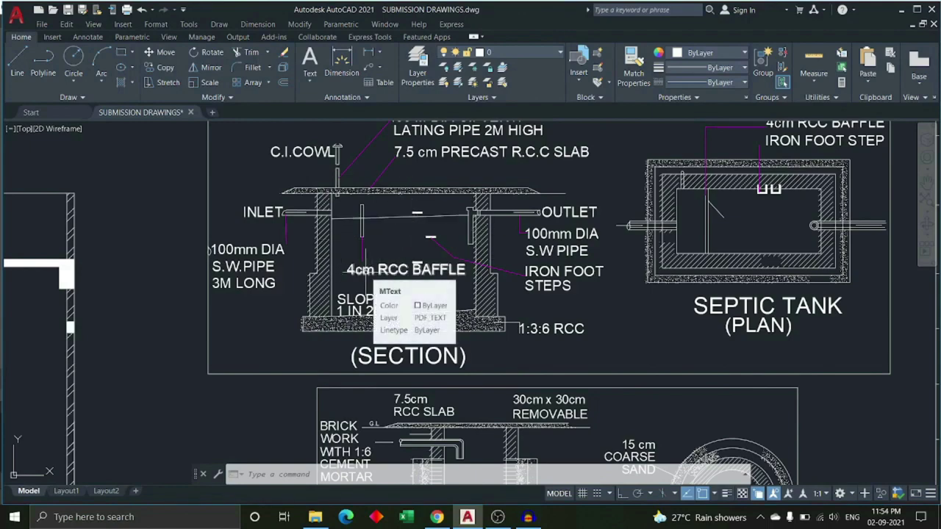
{"action": "scroll", "coordinate": [374, 272], "scroll_direction": "down", "scroll_amount": 2}
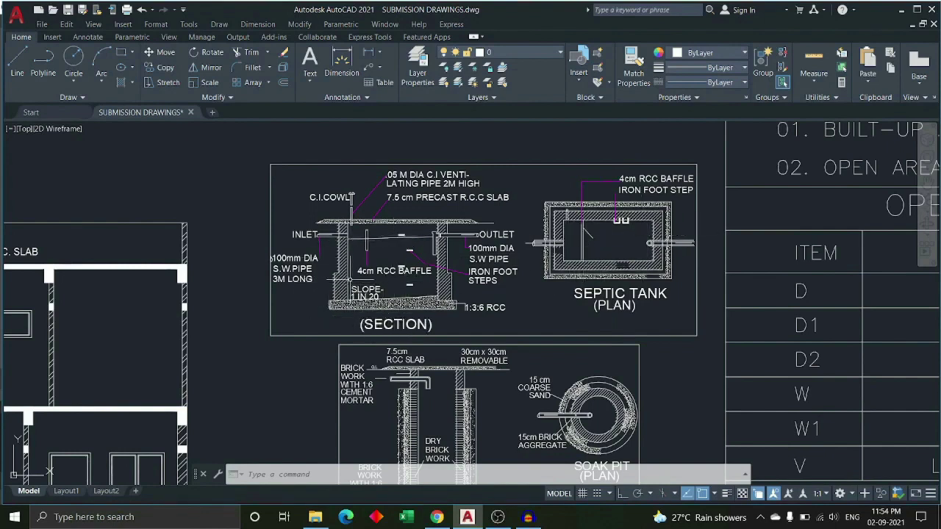
{"action": "scroll", "coordinate": [453, 250], "scroll_direction": "up", "scroll_amount": 2}
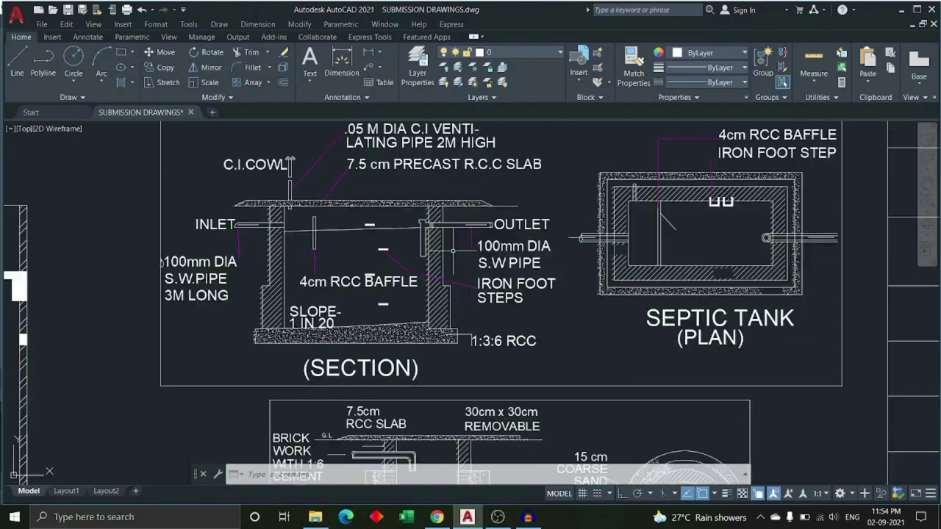
{"action": "scroll", "coordinate": [442, 263], "scroll_direction": "down", "scroll_amount": 2}
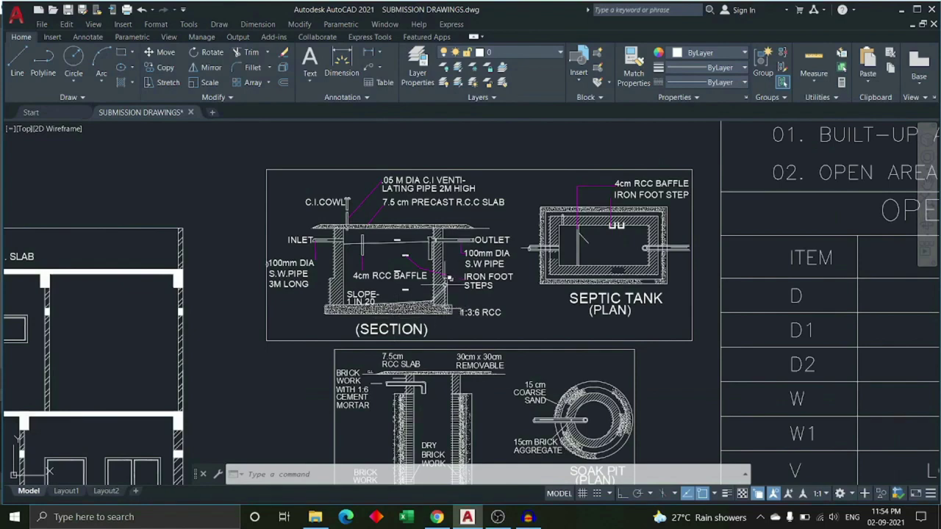
{"action": "scroll", "coordinate": [470, 256], "scroll_direction": "down", "scroll_amount": 2}
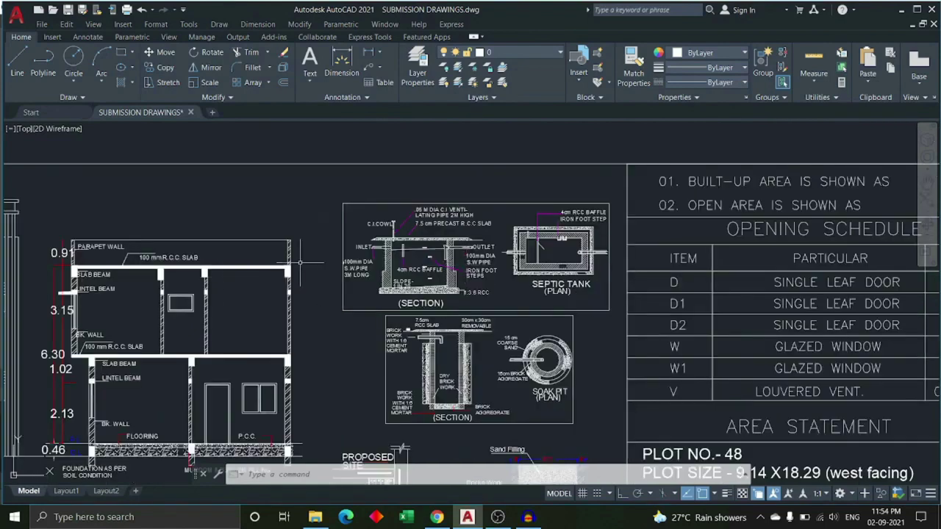
{"action": "scroll", "coordinate": [341, 259], "scroll_direction": "down", "scroll_amount": 4}
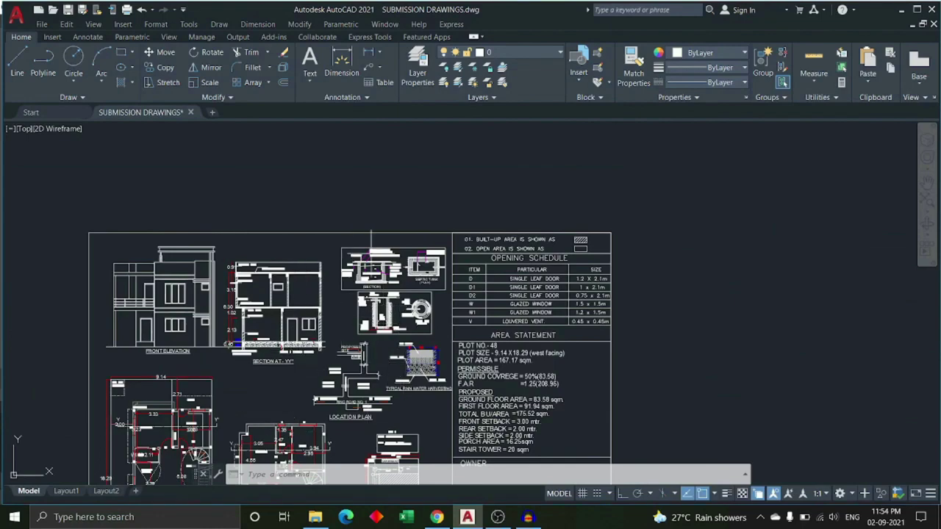
{"action": "scroll", "coordinate": [367, 279], "scroll_direction": "up", "scroll_amount": 3}
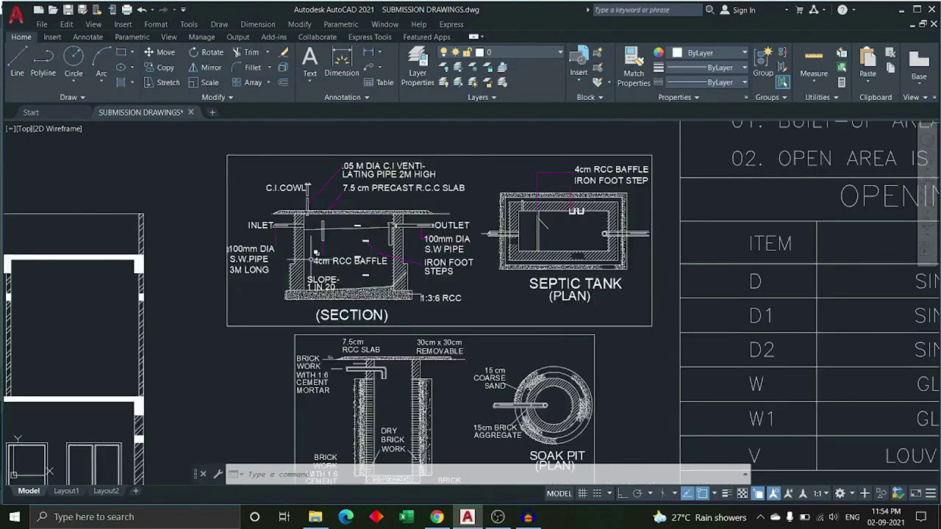
{"action": "scroll", "coordinate": [294, 213], "scroll_direction": "down", "scroll_amount": 1}
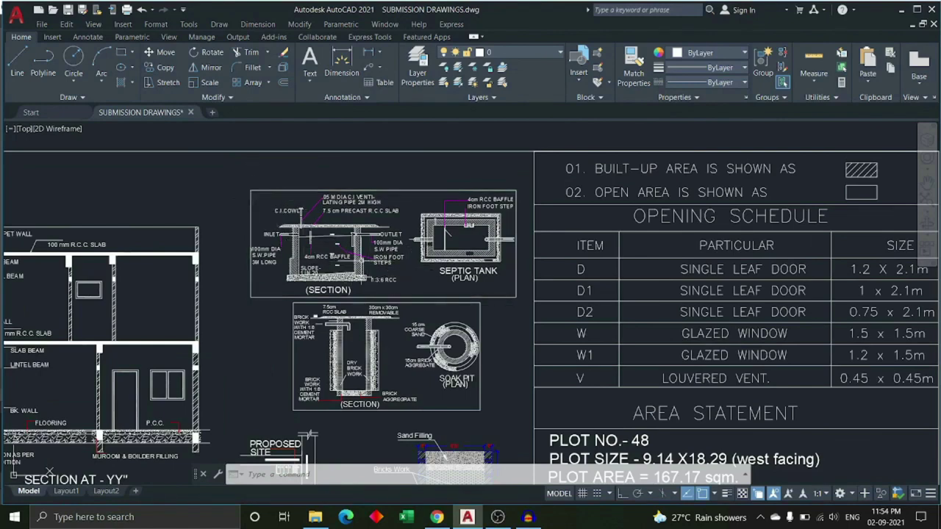
{"action": "scroll", "coordinate": [384, 253], "scroll_direction": "up", "scroll_amount": 2}
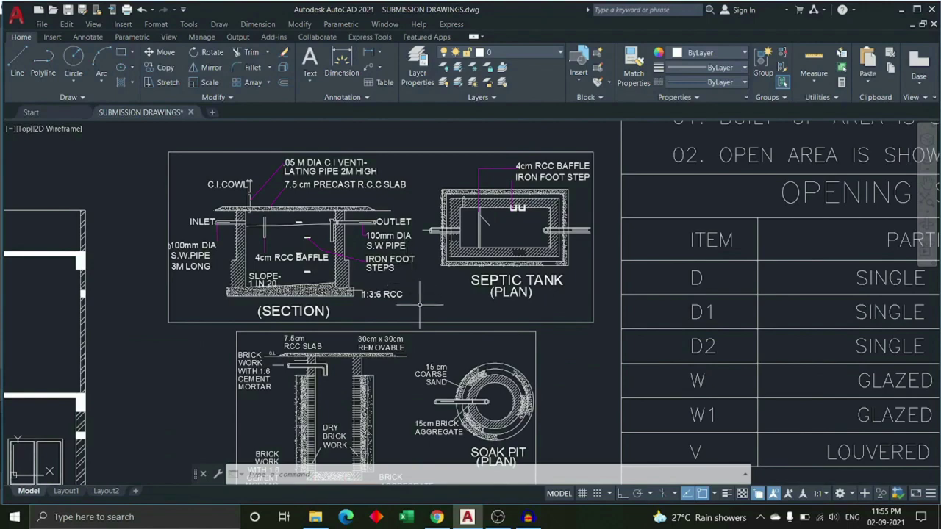
{"action": "scroll", "coordinate": [420, 304], "scroll_direction": "down", "scroll_amount": 2}
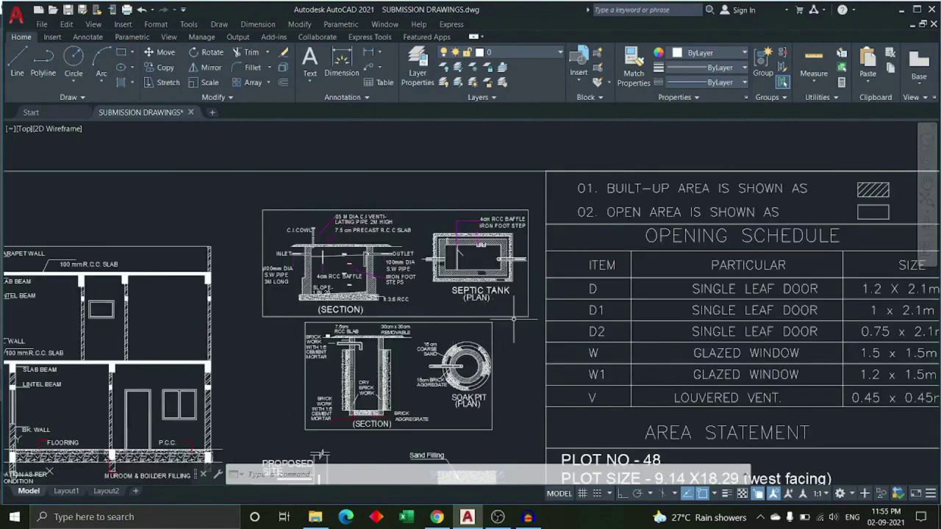
{"action": "scroll", "coordinate": [400, 294], "scroll_direction": "up", "scroll_amount": 2}
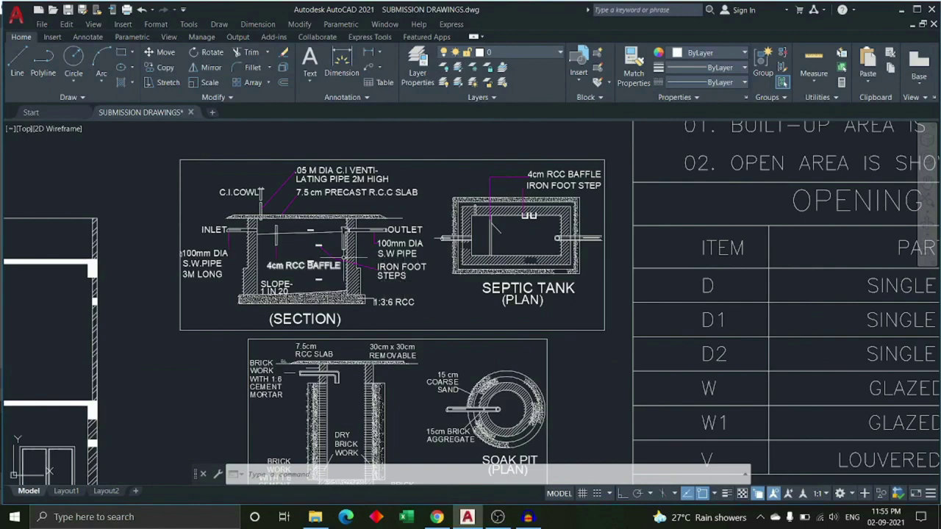
{"action": "scroll", "coordinate": [346, 256], "scroll_direction": "up", "scroll_amount": 2}
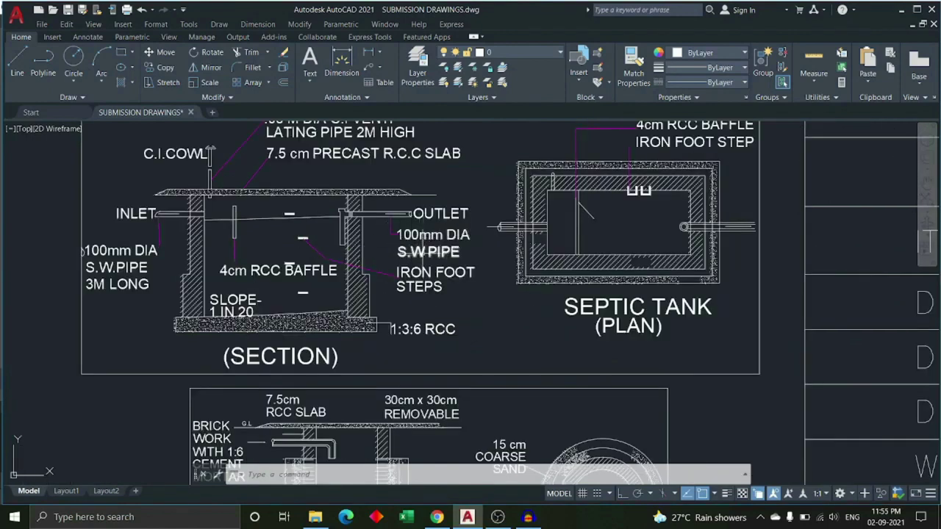
{"action": "scroll", "coordinate": [402, 225], "scroll_direction": "up", "scroll_amount": 2}
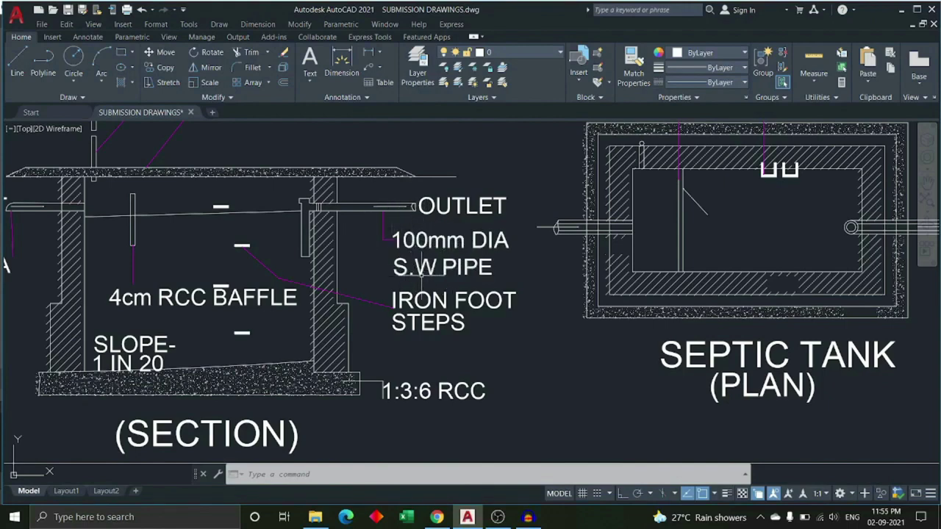
{"action": "scroll", "coordinate": [460, 285], "scroll_direction": "down", "scroll_amount": 2}
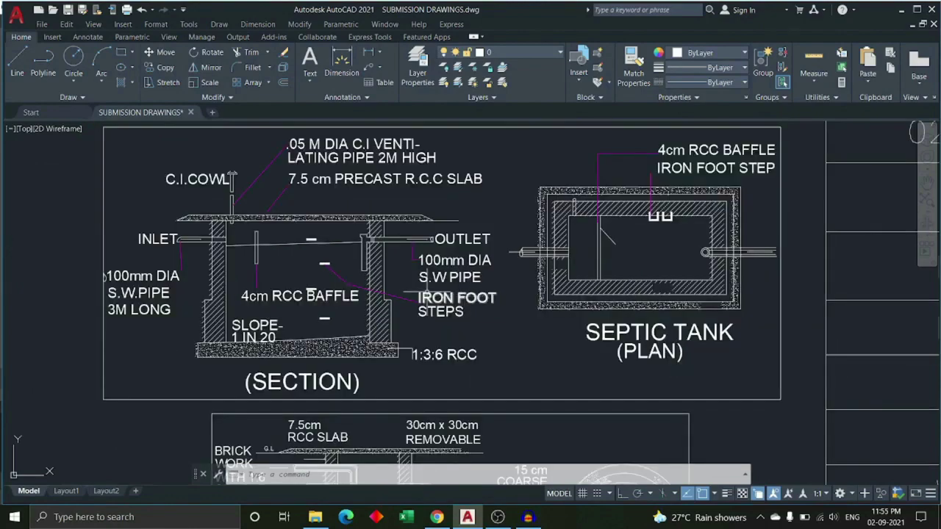
{"action": "middle_click_drag", "start_coordinate": [491, 232], "coordinate": [514, 220]}
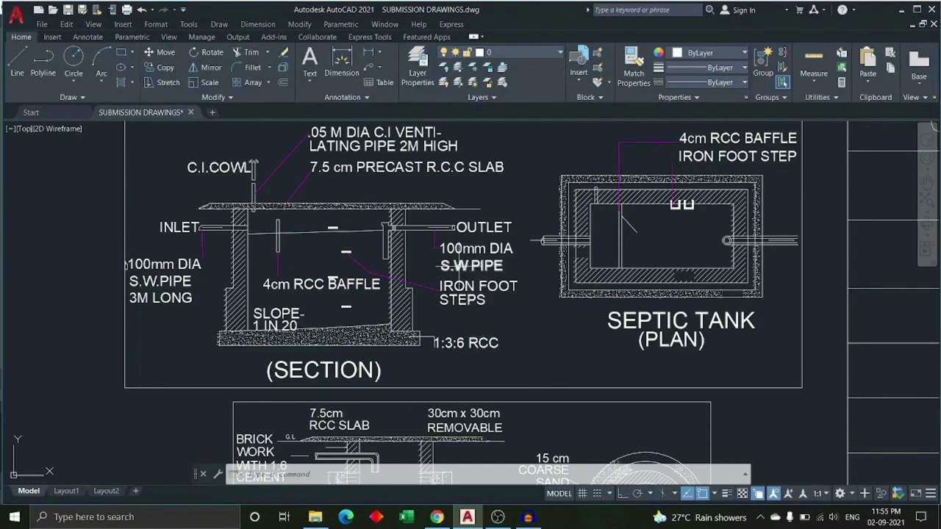
{"action": "scroll", "coordinate": [470, 263], "scroll_direction": "down", "scroll_amount": 2}
{"action": "middle_click_drag", "start_coordinate": [470, 263], "coordinate": [467, 204]}
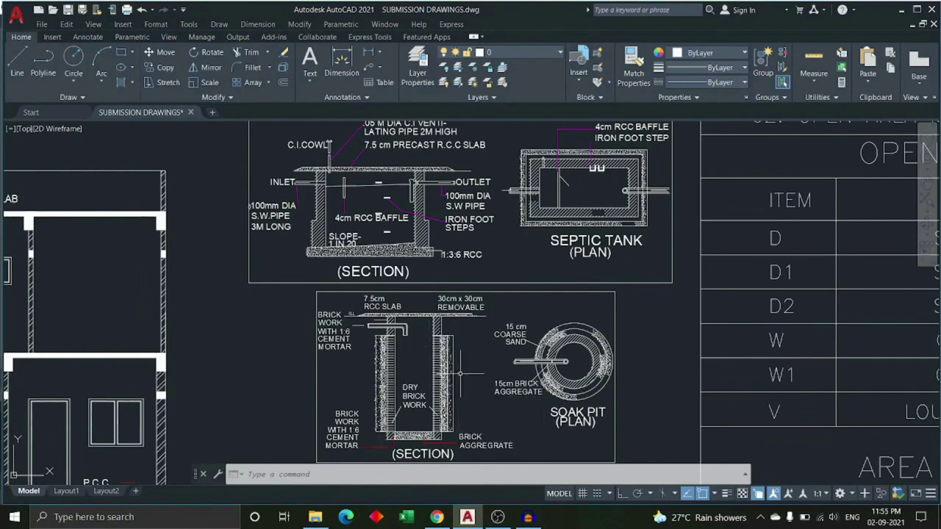
{"action": "middle_click_drag", "start_coordinate": [514, 441], "coordinate": [538, 366]}
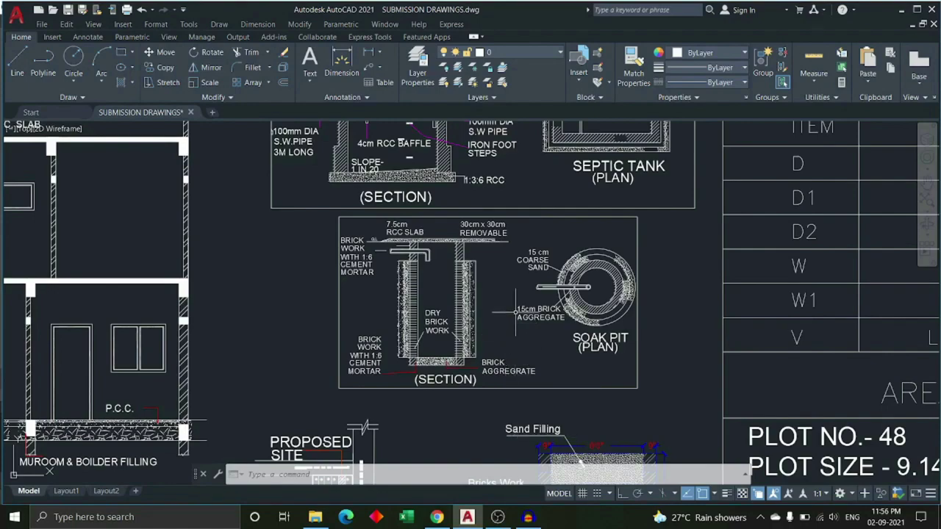
Pan and zoom to show the site plan and area statement
{"action": "scroll", "coordinate": [581, 287], "scroll_direction": "down", "scroll_amount": 2}
{"action": "middle_click_drag", "start_coordinate": [507, 435], "coordinate": [524, 256]}
{"action": "scroll", "coordinate": [580, 358], "scroll_direction": "up", "scroll_amount": 2}
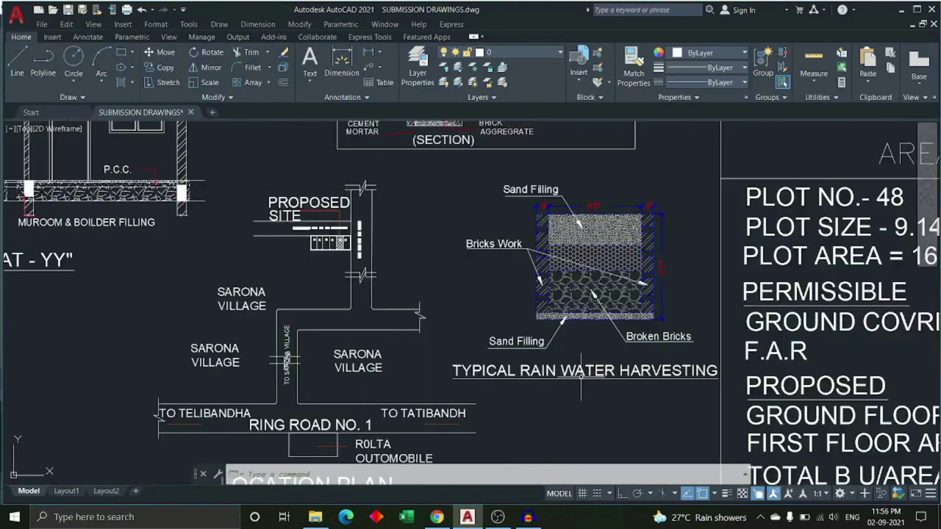
{"action": "scroll", "coordinate": [673, 389], "scroll_direction": "down", "scroll_amount": 2}
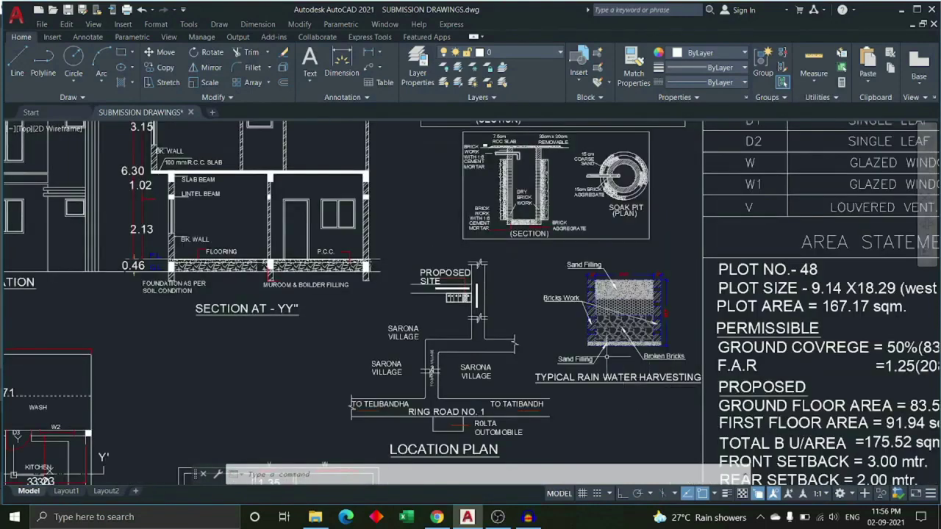
{"action": "scroll", "coordinate": [619, 341], "scroll_direction": "up", "scroll_amount": 2}
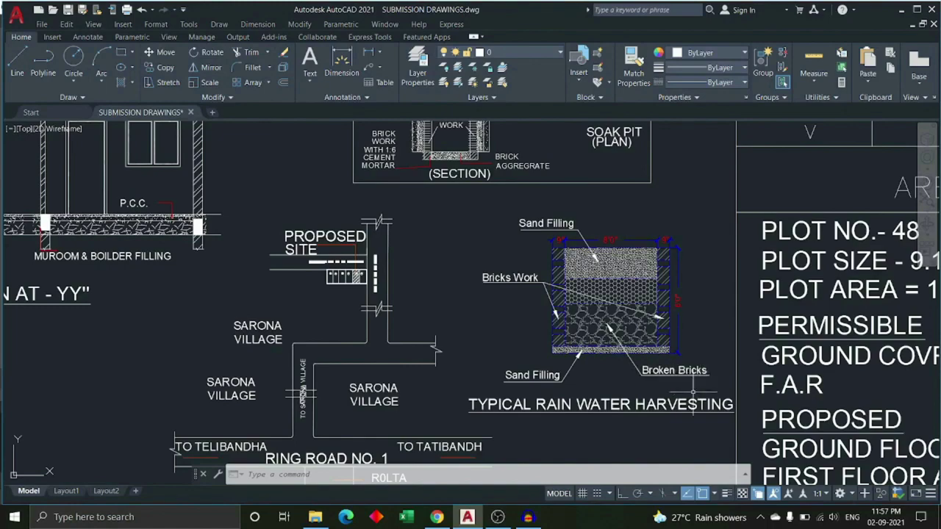
Move to the rain water harvesting detail, then zoom out to include the location plan
{"action": "middle_click_drag", "start_coordinate": [590, 391], "coordinate": [606, 351]}
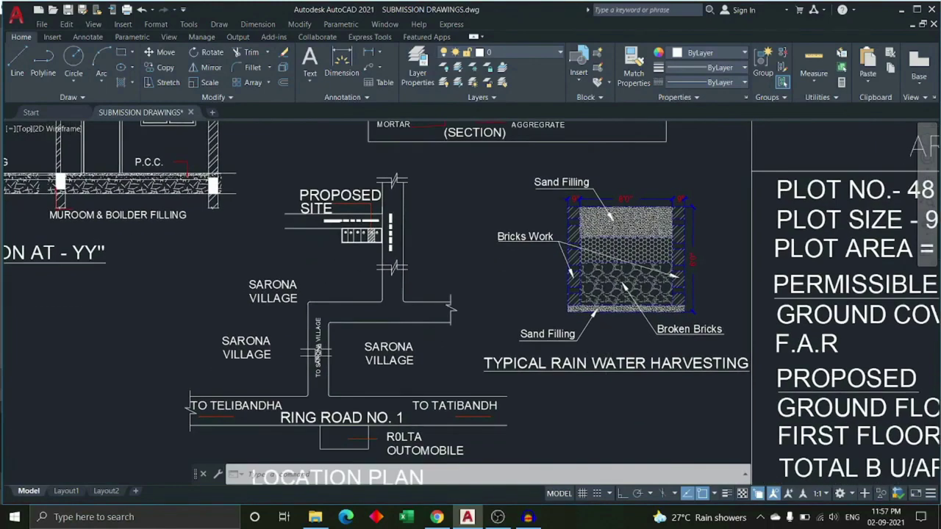
{"action": "scroll", "coordinate": [619, 338], "scroll_direction": "up", "scroll_amount": 2}
{"action": "scroll", "coordinate": [619, 338], "scroll_direction": "down", "scroll_amount": 2}
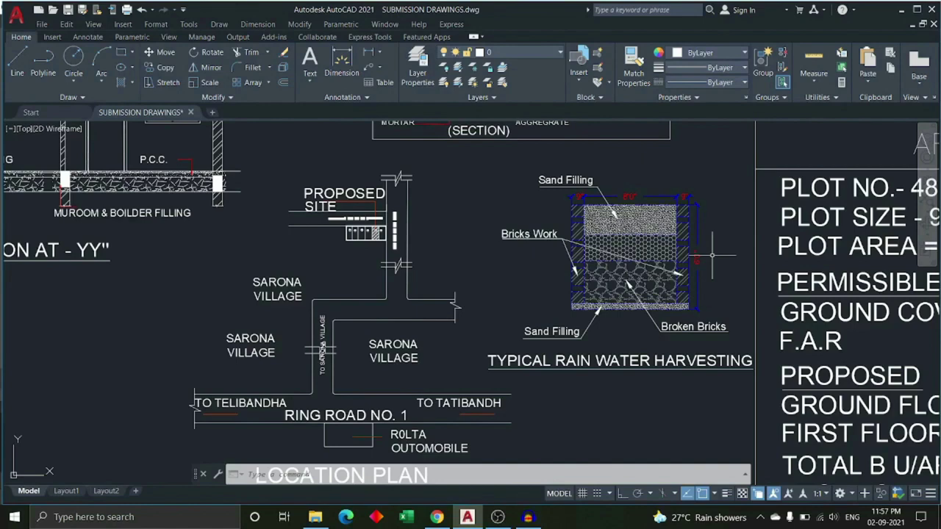
{"action": "scroll", "coordinate": [711, 255], "scroll_direction": "down", "scroll_amount": 2}
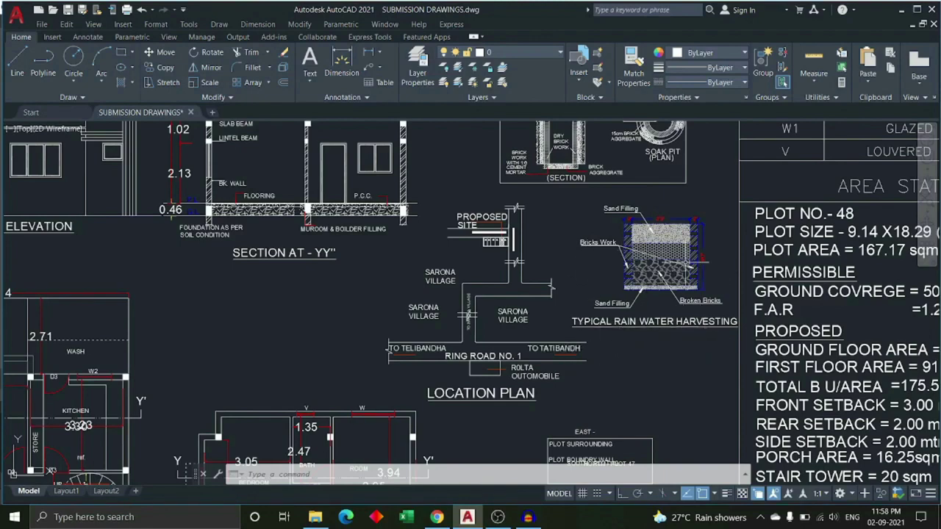
Zoom in and out repeatedly around the location plan
{"action": "scroll", "coordinate": [665, 257], "scroll_direction": "down", "scroll_amount": 2}
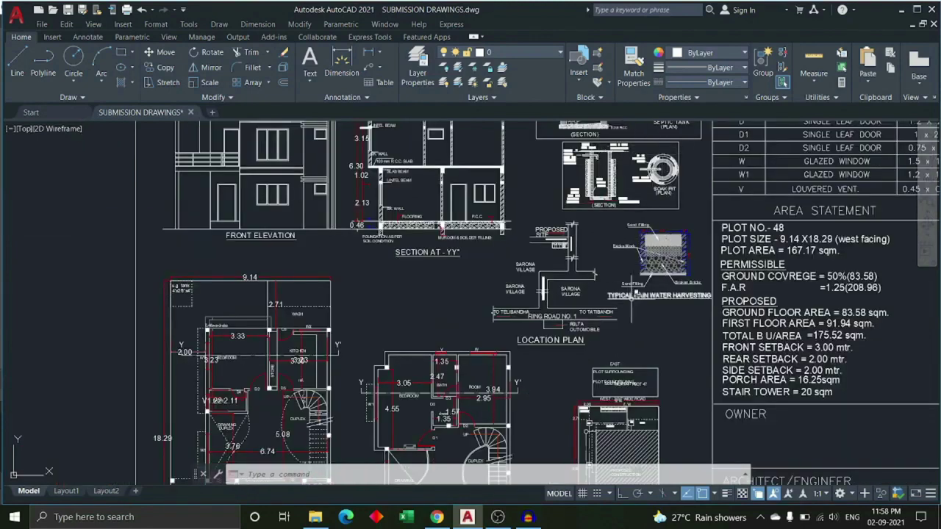
{"action": "scroll", "coordinate": [581, 309], "scroll_direction": "up", "scroll_amount": 2}
{"action": "scroll", "coordinate": [545, 344], "scroll_direction": "up", "scroll_amount": 2}
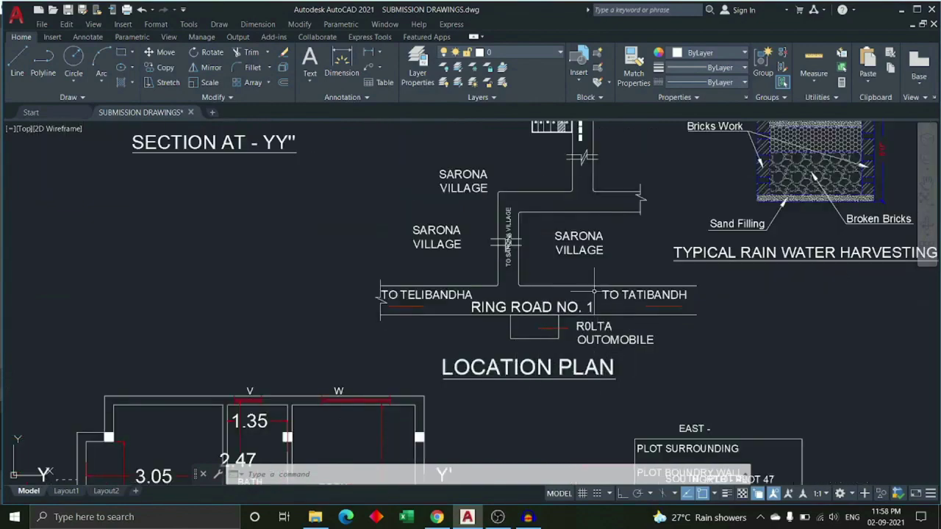
{"action": "scroll", "coordinate": [586, 297], "scroll_direction": "down", "scroll_amount": 1}
{"action": "scroll", "coordinate": [586, 298], "scroll_direction": "down", "scroll_amount": 1}
{"action": "scroll", "coordinate": [586, 299], "scroll_direction": "down", "scroll_amount": 1}
{"action": "scroll", "coordinate": [586, 298], "scroll_direction": "up", "scroll_amount": 2}
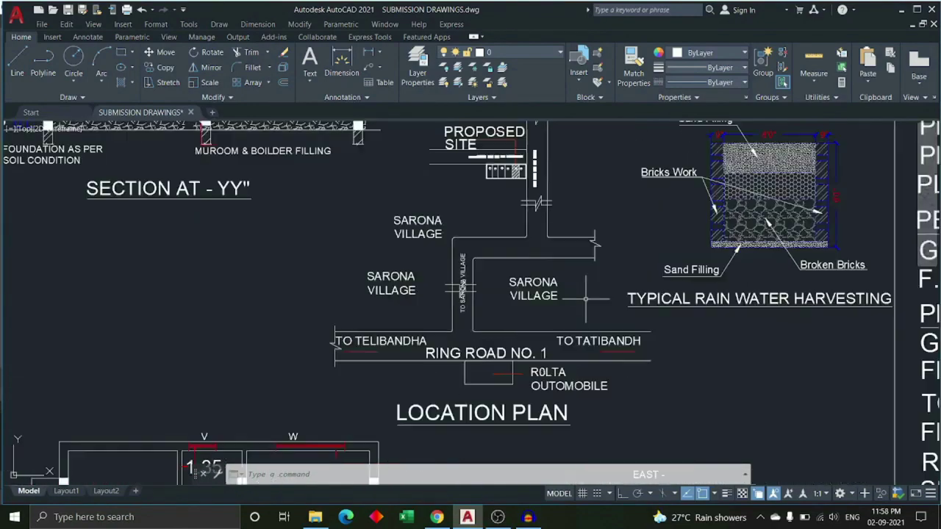
{"action": "scroll", "coordinate": [505, 152], "scroll_direction": "up", "scroll_amount": 2}
{"action": "scroll", "coordinate": [505, 152], "scroll_direction": "up", "scroll_amount": 5}
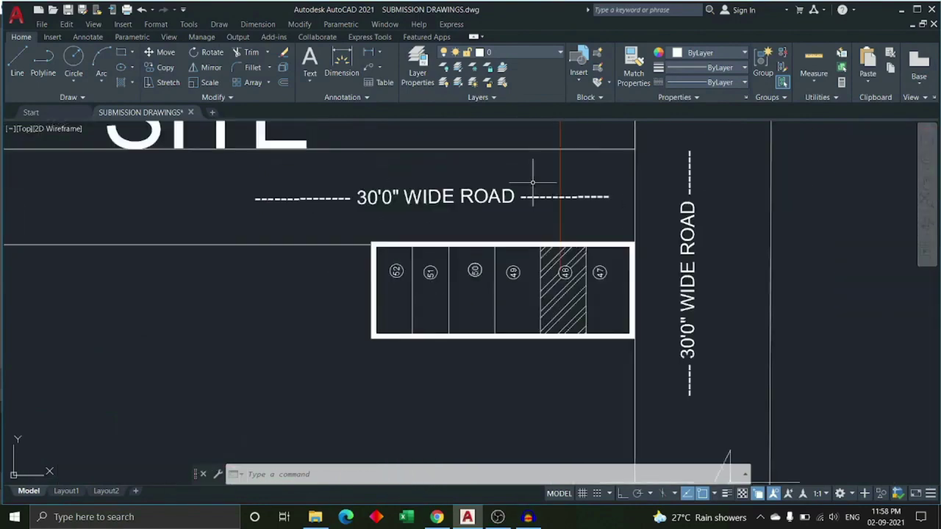
{"action": "scroll", "coordinate": [568, 323], "scroll_direction": "down", "scroll_amount": 1}
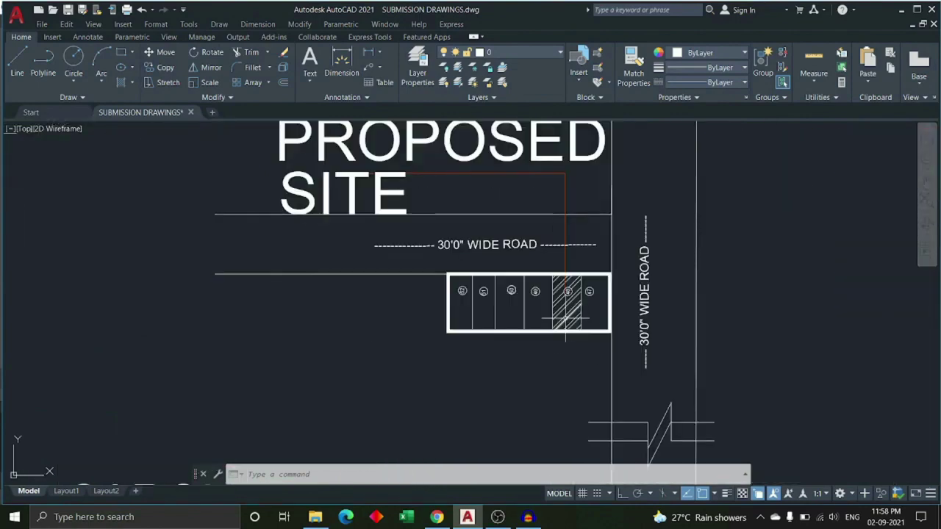
{"action": "scroll", "coordinate": [567, 312], "scroll_direction": "down", "scroll_amount": 2}
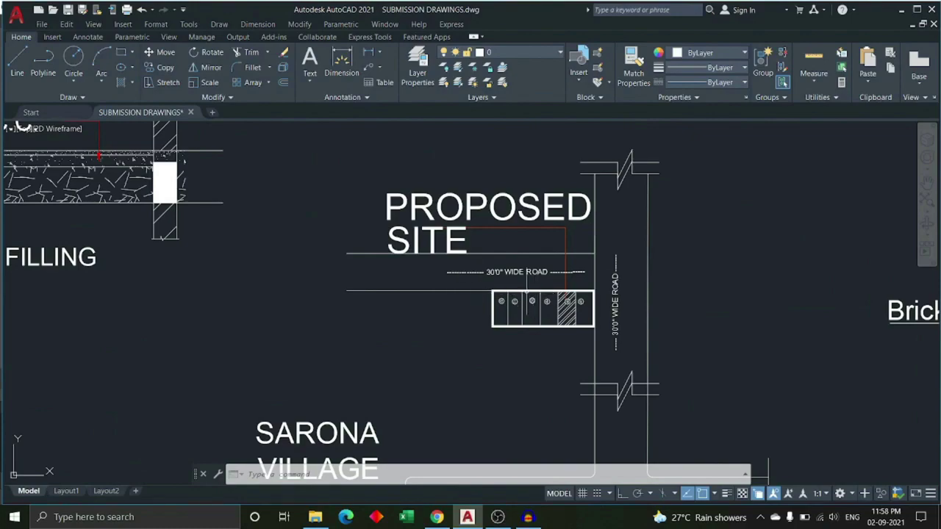
{"action": "scroll", "coordinate": [543, 319], "scroll_direction": "down", "scroll_amount": 1}
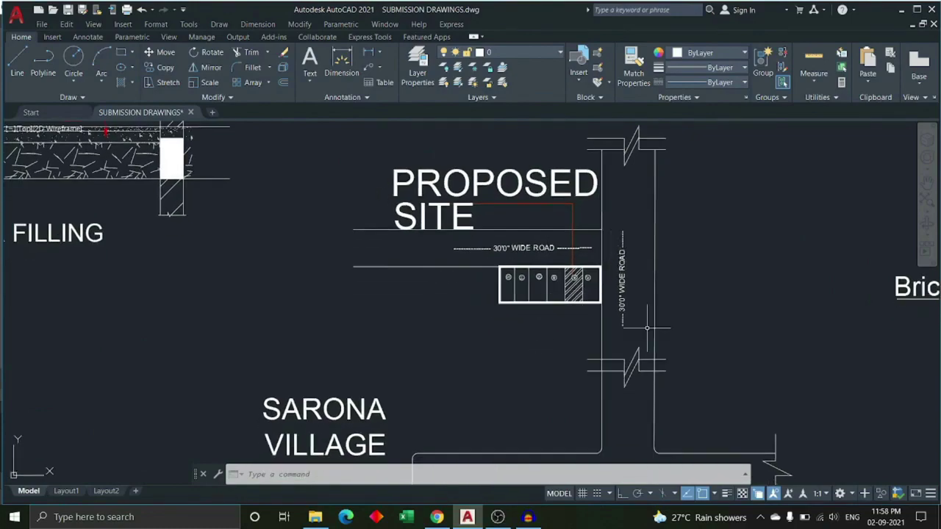
{"action": "scroll", "coordinate": [646, 346], "scroll_direction": "down", "scroll_amount": 3}
Check the ring road and R0LTA AUTOMOBILE labels, then zoom out to the area statement
{"action": "middle_click_drag", "start_coordinate": [643, 355], "coordinate": [638, 319]}
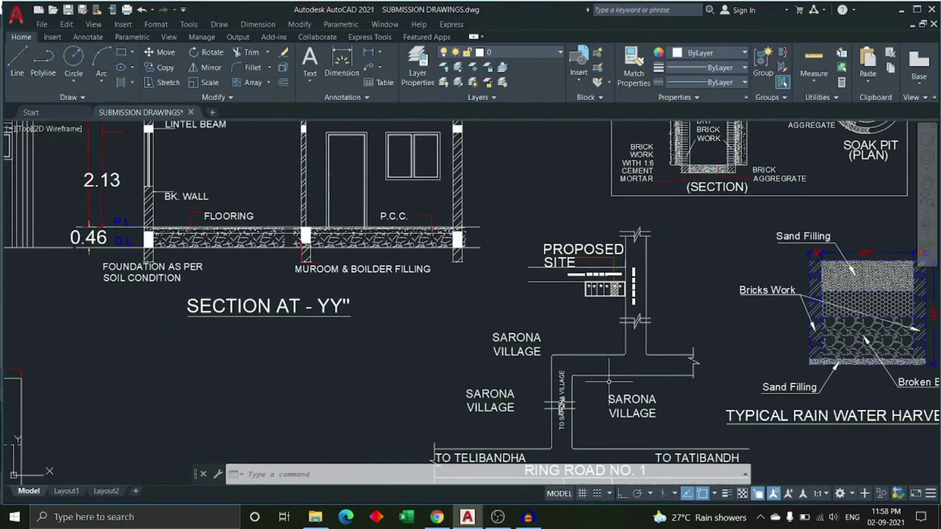
{"action": "middle_click_drag", "start_coordinate": [603, 404], "coordinate": [622, 374]}
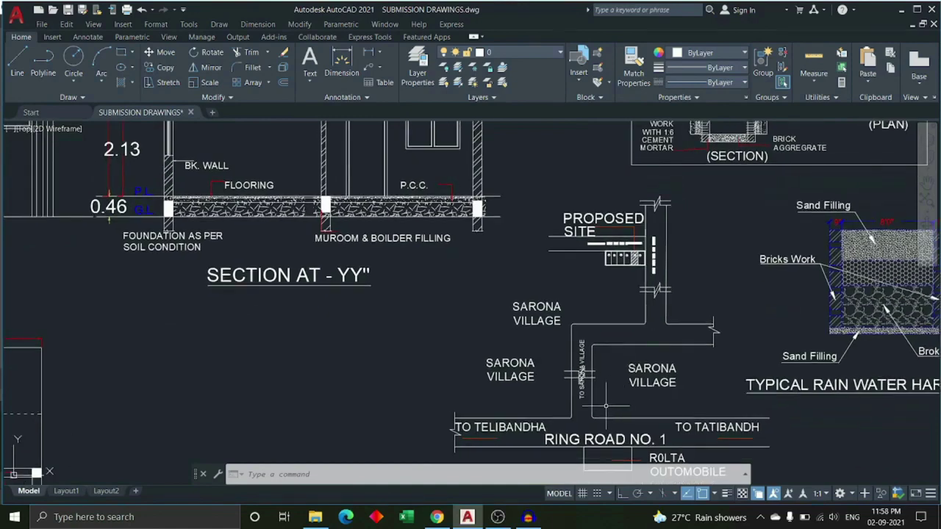
{"action": "scroll", "coordinate": [581, 375], "scroll_direction": "up", "scroll_amount": 3}
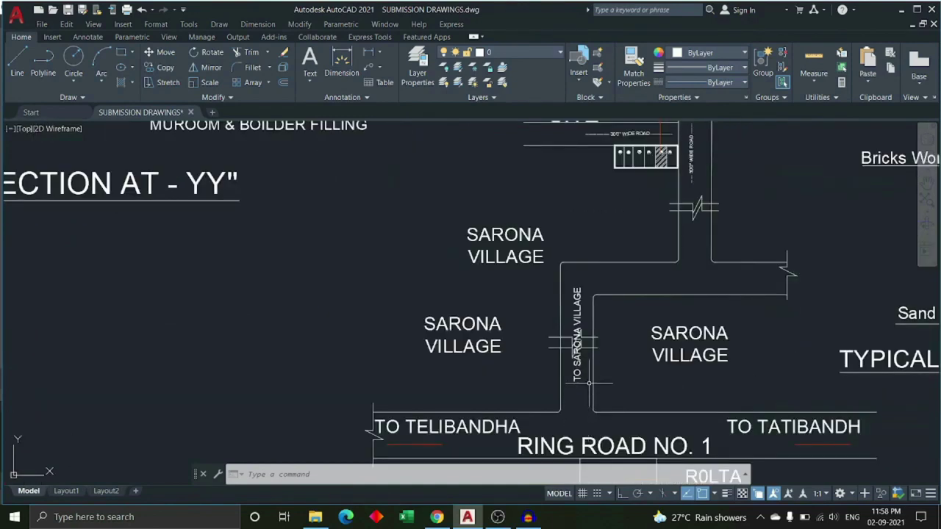
{"action": "scroll", "coordinate": [581, 368], "scroll_direction": "down", "scroll_amount": 3}
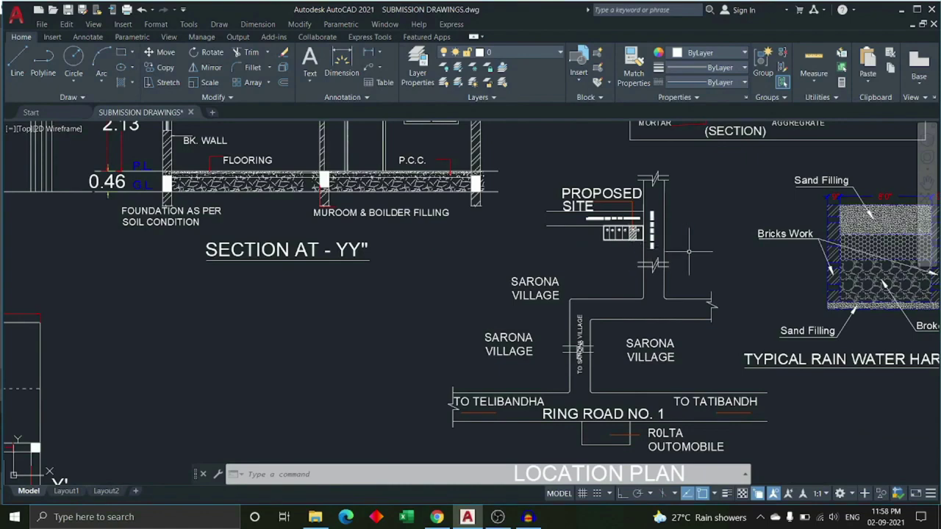
{"action": "scroll", "coordinate": [696, 335], "scroll_direction": "down", "scroll_amount": 2}
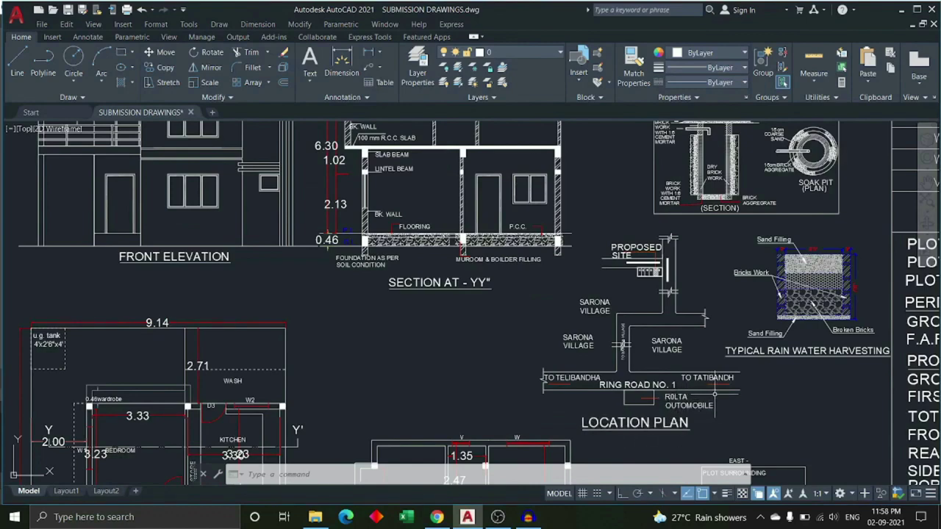
{"action": "scroll", "coordinate": [651, 391], "scroll_direction": "up", "scroll_amount": 4}
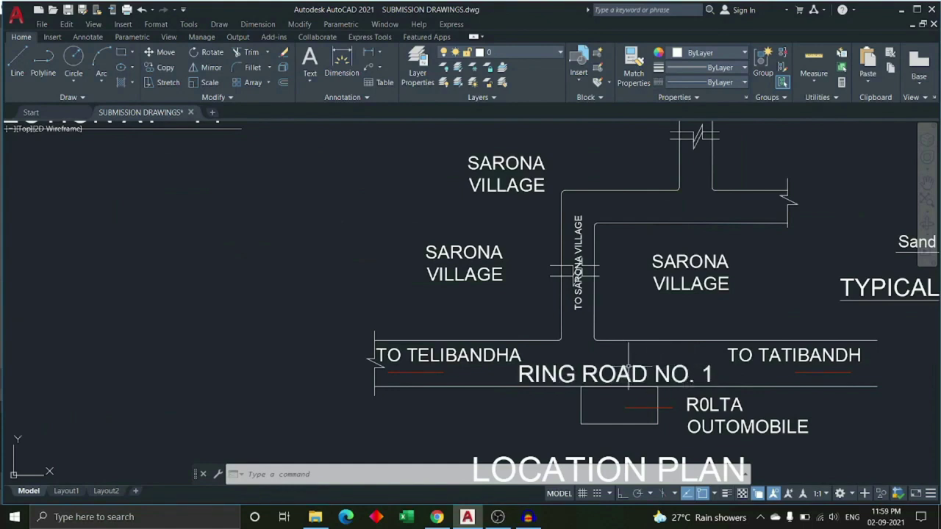
{"action": "scroll", "coordinate": [629, 368], "scroll_direction": "down", "scroll_amount": 2}
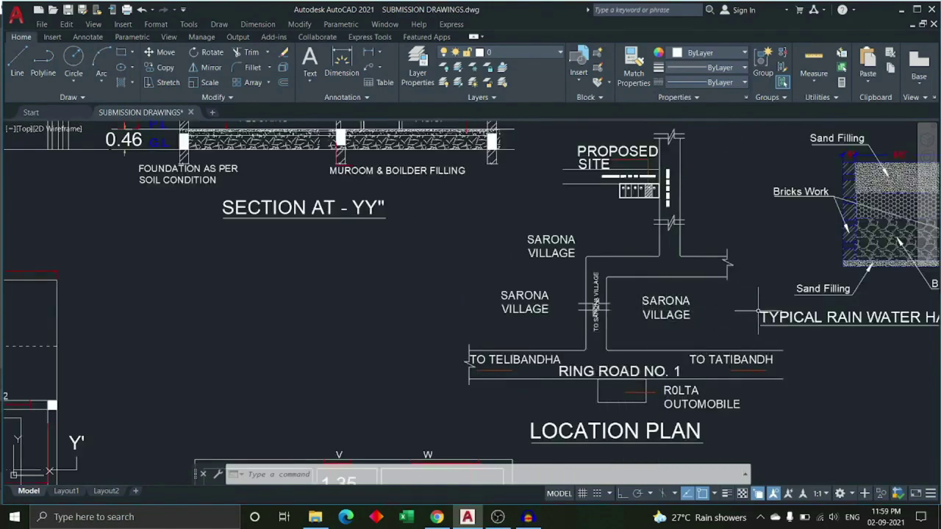
{"action": "scroll", "coordinate": [477, 394], "scroll_direction": "down", "scroll_amount": 2}
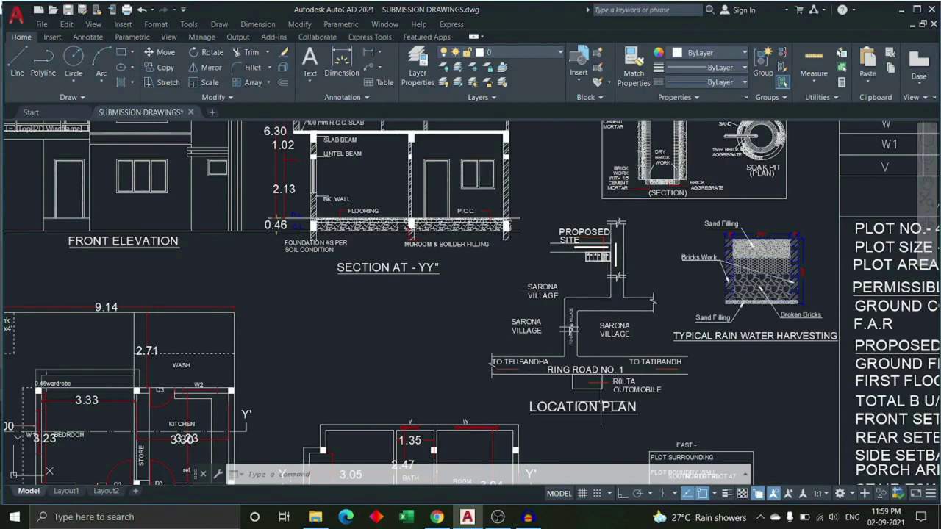
{"action": "scroll", "coordinate": [570, 330], "scroll_direction": "down", "scroll_amount": 3}
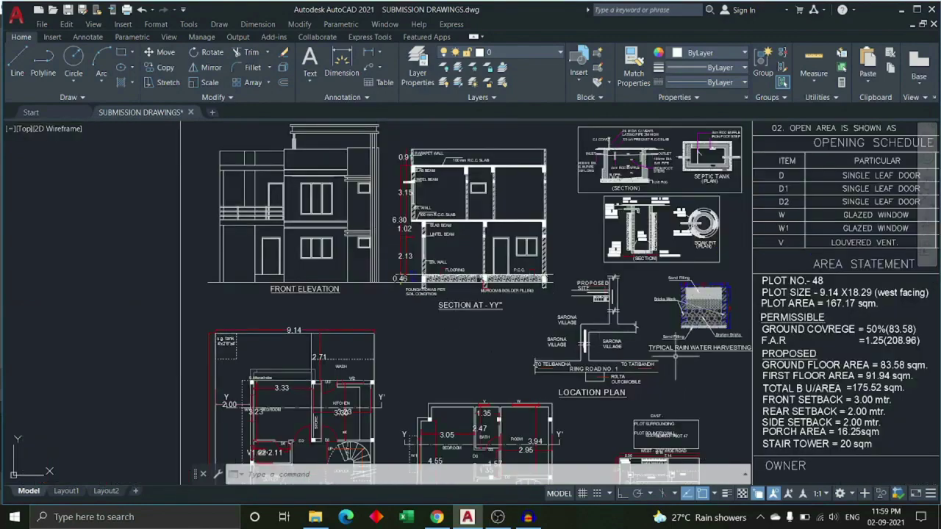
Zoom into the location plan and shift it slightly left
{"action": "scroll", "coordinate": [529, 336], "scroll_direction": "up", "scroll_amount": 3}
{"action": "scroll", "coordinate": [550, 417], "scroll_direction": "up", "scroll_amount": 4}
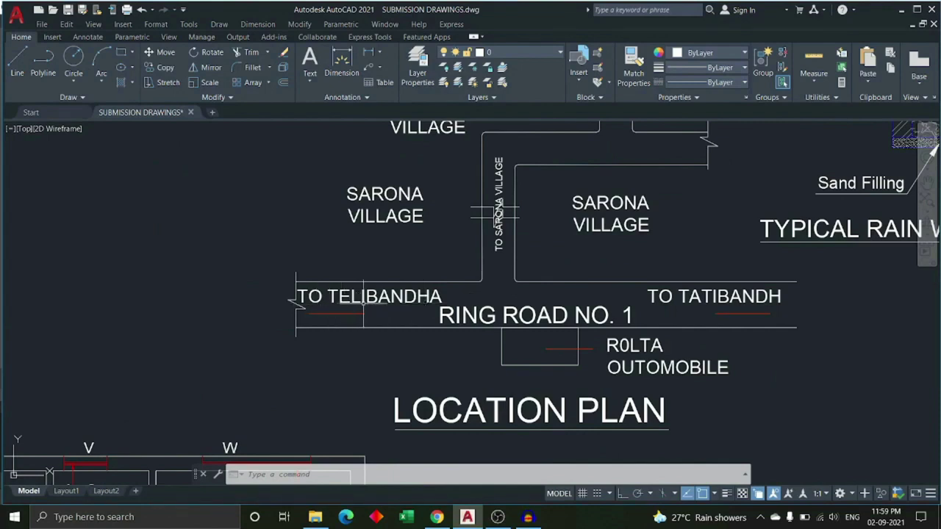
{"action": "middle_click_drag", "start_coordinate": [359, 305], "coordinate": [345, 300]}
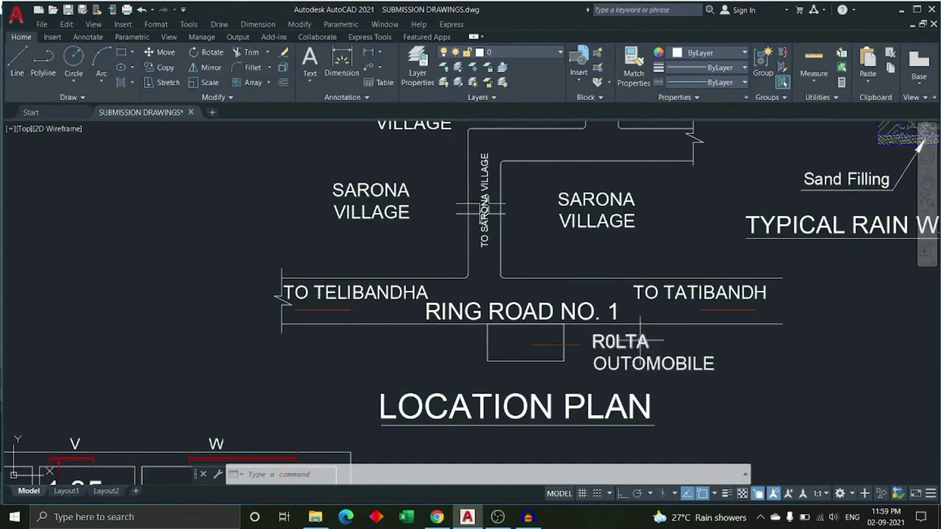
{"action": "scroll", "coordinate": [589, 371], "scroll_direction": "down", "scroll_amount": 4}
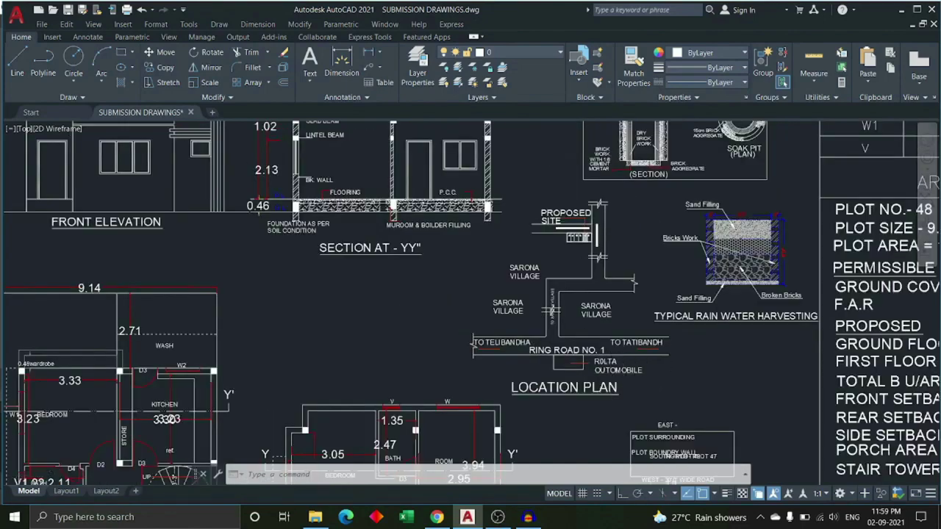
{"action": "scroll", "coordinate": [626, 361], "scroll_direction": "up", "scroll_amount": 2}
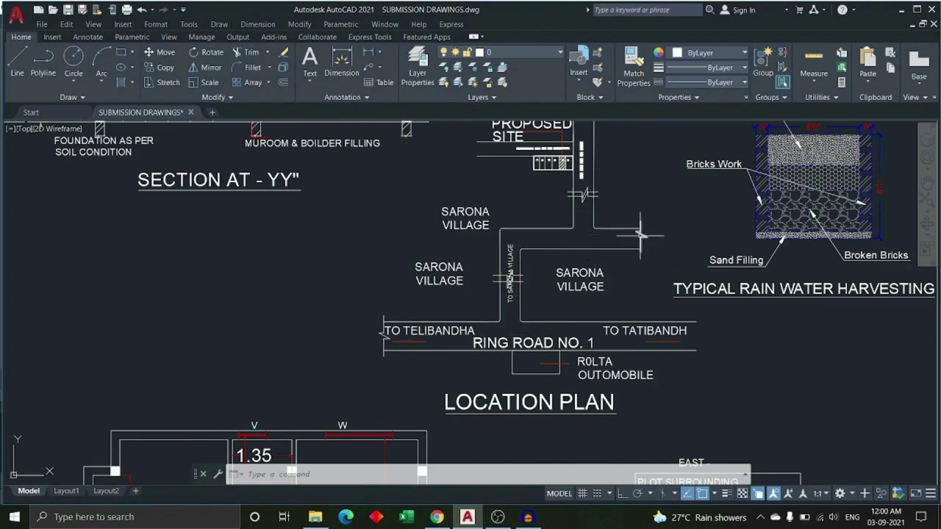
{"action": "scroll", "coordinate": [652, 234], "scroll_direction": "up", "scroll_amount": 2}
Inspect the 30'0" roads meeting beside the proposed site near the road break
{"action": "middle_click_drag", "start_coordinate": [650, 245], "coordinate": [645, 256]}
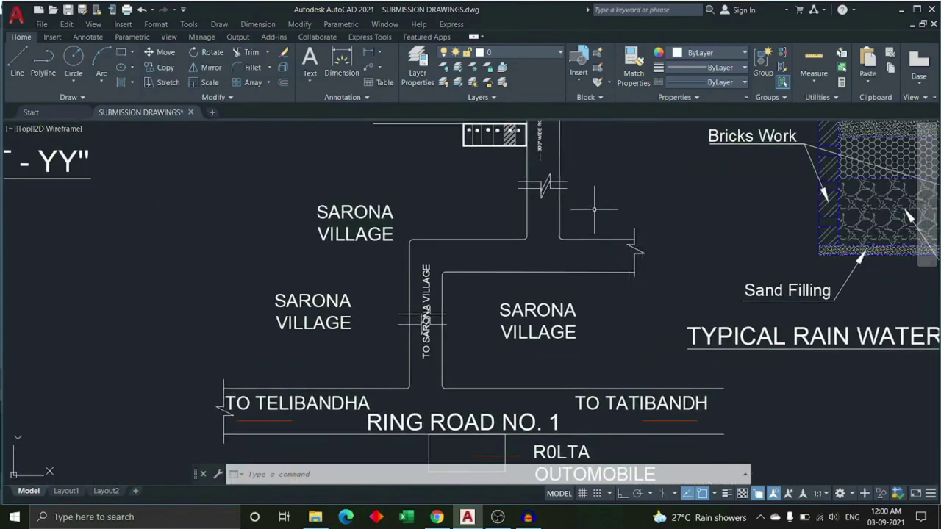
{"action": "middle_click_drag", "start_coordinate": [593, 210], "coordinate": [583, 267]}
{"action": "scroll", "coordinate": [534, 205], "scroll_direction": "up", "scroll_amount": 3}
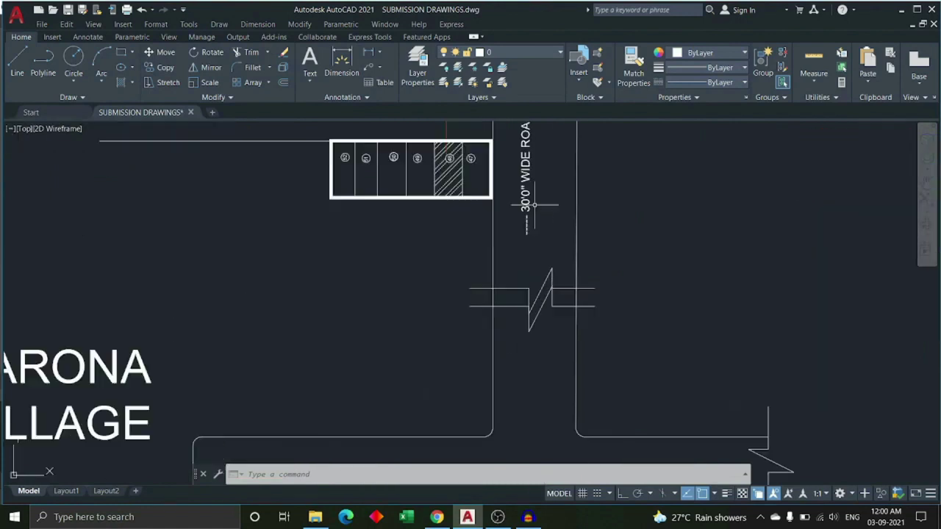
{"action": "scroll", "coordinate": [534, 205], "scroll_direction": "up", "scroll_amount": 2}
{"action": "mouse_move", "coordinate": [535, 204]}
{"action": "middle_mouse_down"}
{"action": "mouse_move", "coordinate": [499, 260]}
{"action": "mouse_move", "coordinate": [503, 291]}
{"action": "middle_mouse_up"}
{"action": "scroll", "coordinate": [499, 252], "scroll_direction": "down", "scroll_amount": 2}
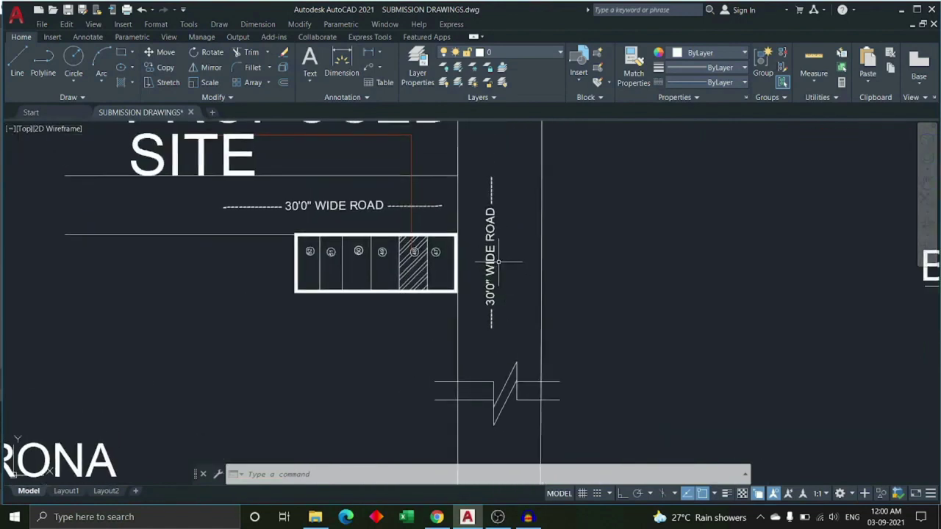
{"action": "scroll", "coordinate": [497, 248], "scroll_direction": "down", "scroll_amount": 2}
{"action": "scroll", "coordinate": [383, 224], "scroll_direction": "up", "scroll_amount": 2}
Zoom out to show the Sarona Village roads, site plan and title block
{"action": "scroll", "coordinate": [384, 224], "scroll_direction": "down", "scroll_amount": 2}
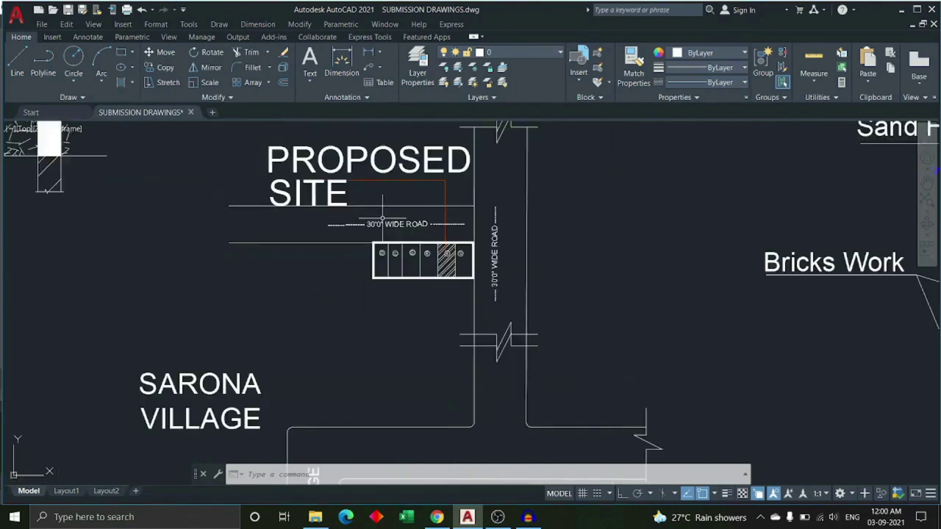
{"action": "scroll", "coordinate": [383, 235], "scroll_direction": "up", "scroll_amount": 2}
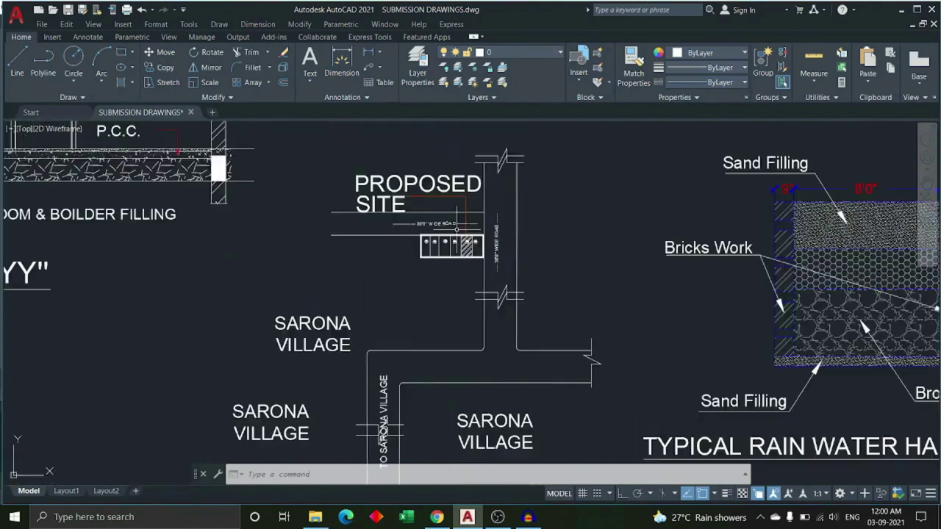
{"action": "scroll", "coordinate": [450, 220], "scroll_direction": "down", "scroll_amount": 4}
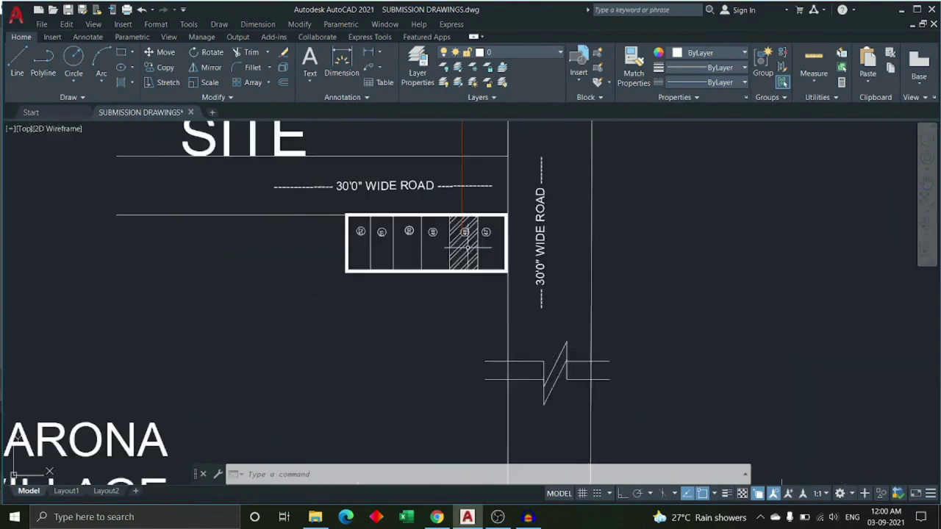
{"action": "scroll", "coordinate": [466, 250], "scroll_direction": "up", "scroll_amount": 4}
{"action": "scroll", "coordinate": [459, 257], "scroll_direction": "down", "scroll_amount": 2}
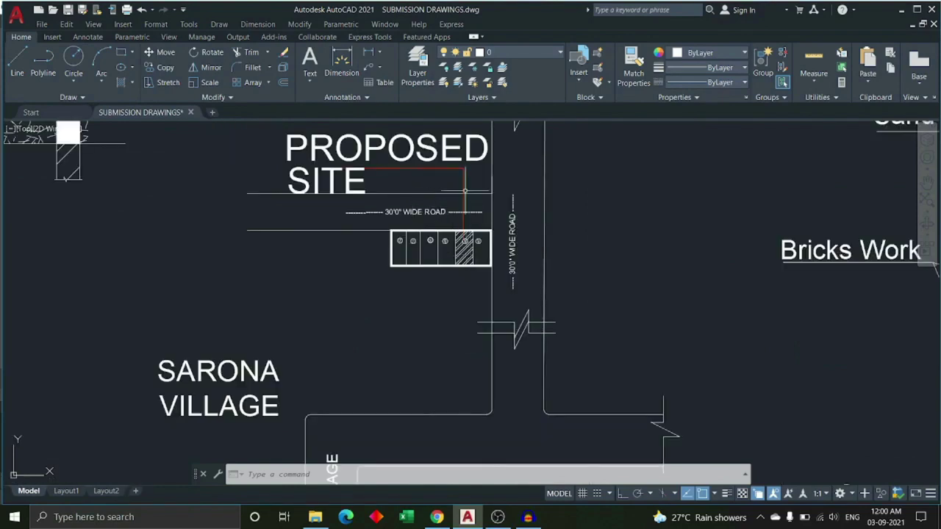
{"action": "scroll", "coordinate": [372, 175], "scroll_direction": "down", "scroll_amount": 2}
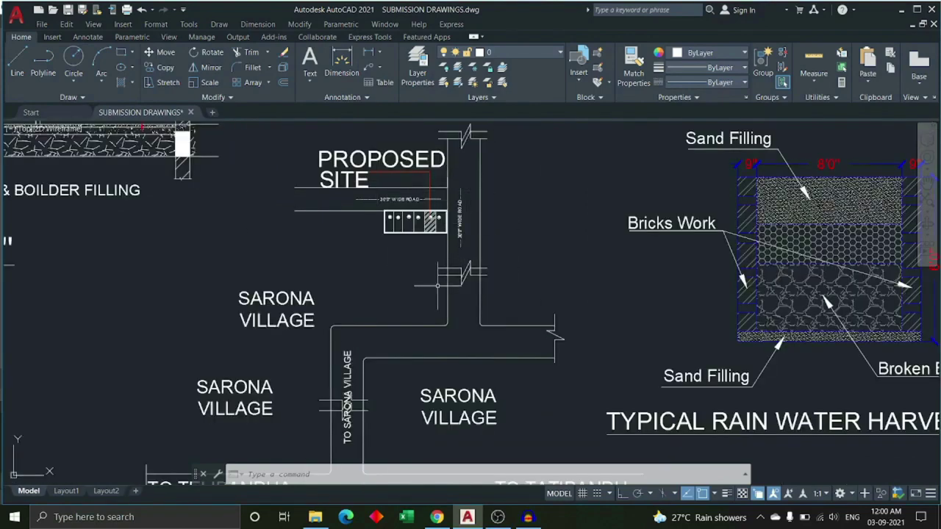
{"action": "middle_click_drag", "start_coordinate": [437, 285], "coordinate": [450, 212]}
{"action": "scroll", "coordinate": [458, 276], "scroll_direction": "down", "scroll_amount": 2}
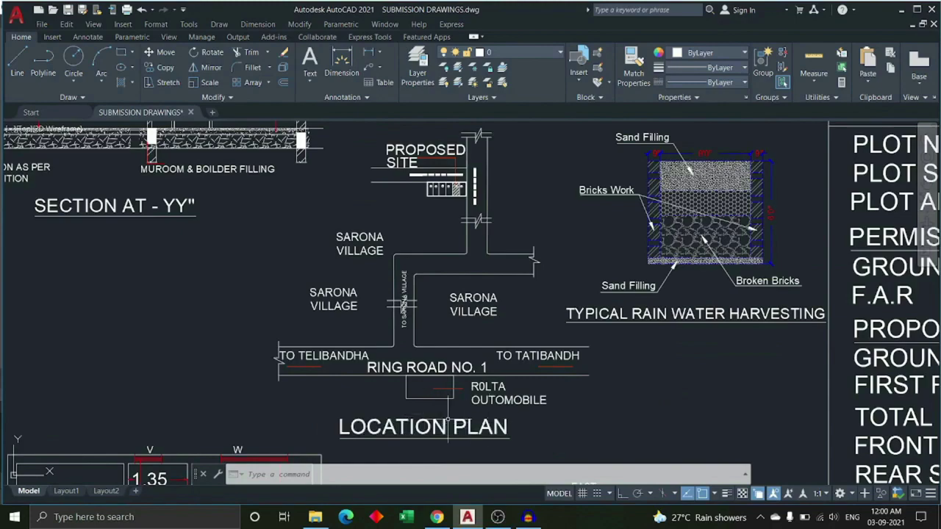
Check the title block's CHECKED BY and OWNER rows, then zoom in on the hatched site plan
{"action": "scroll", "coordinate": [498, 311], "scroll_direction": "down", "scroll_amount": 3}
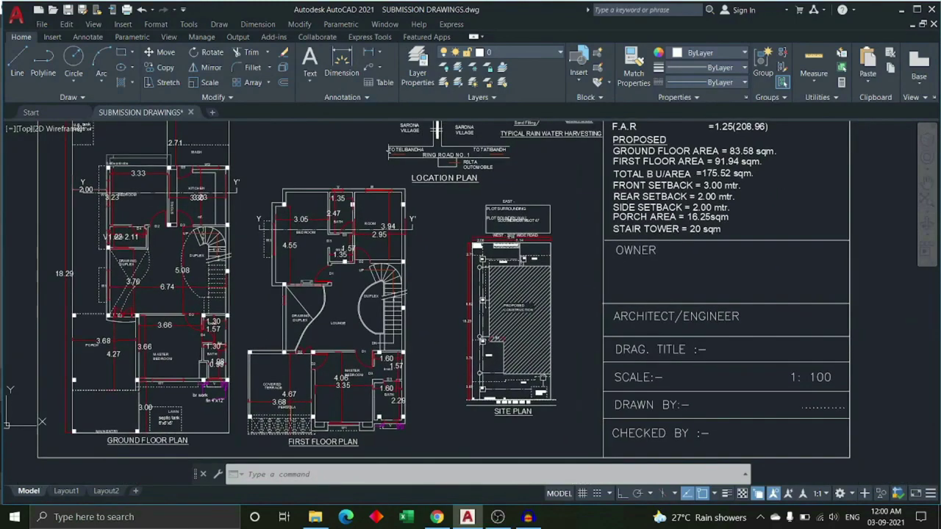
{"action": "scroll", "coordinate": [584, 306], "scroll_direction": "up", "scroll_amount": 2}
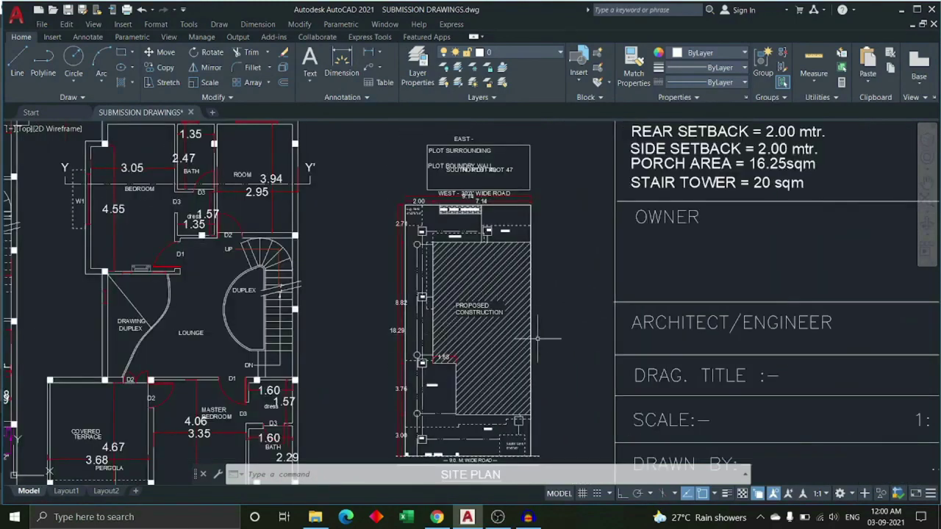
{"action": "middle_click_drag", "start_coordinate": [521, 417], "coordinate": [564, 320]}
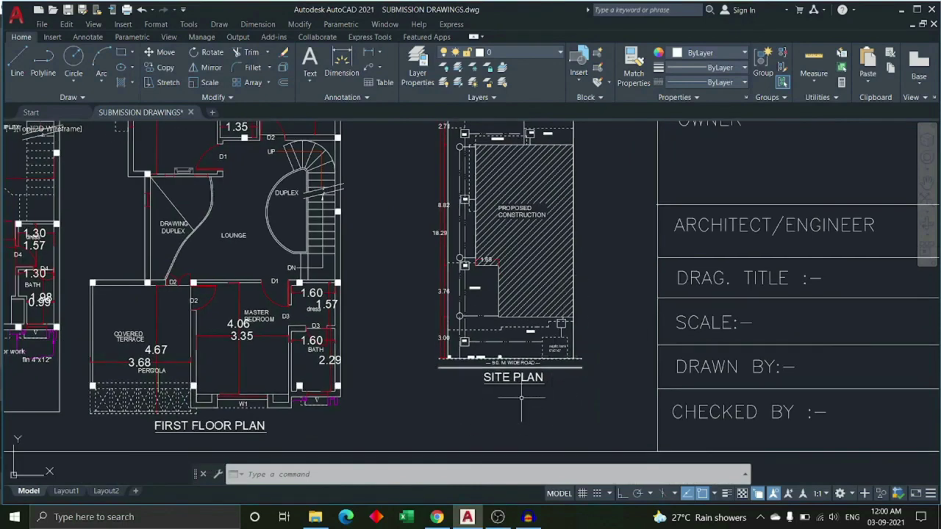
{"action": "middle_click_drag", "start_coordinate": [616, 345], "coordinate": [567, 396]}
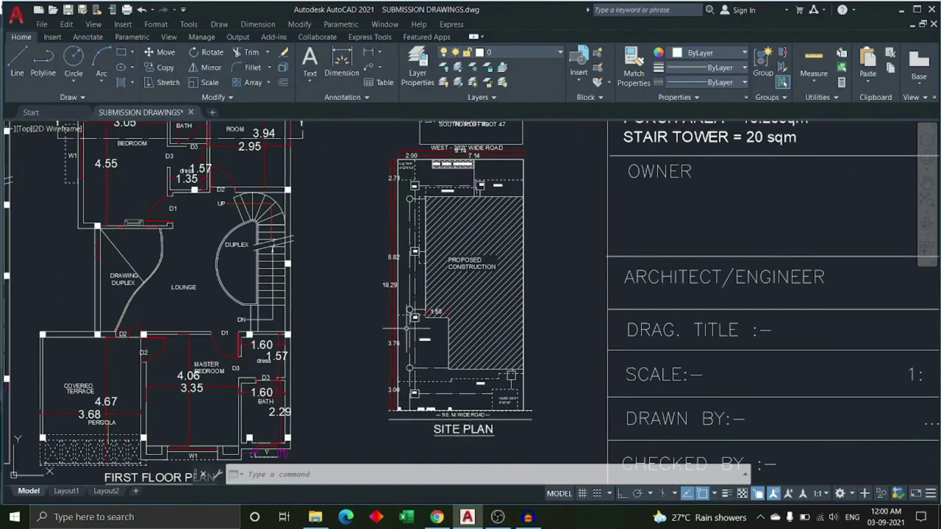
{"action": "scroll", "coordinate": [411, 211], "scroll_direction": "up", "scroll_amount": 2}
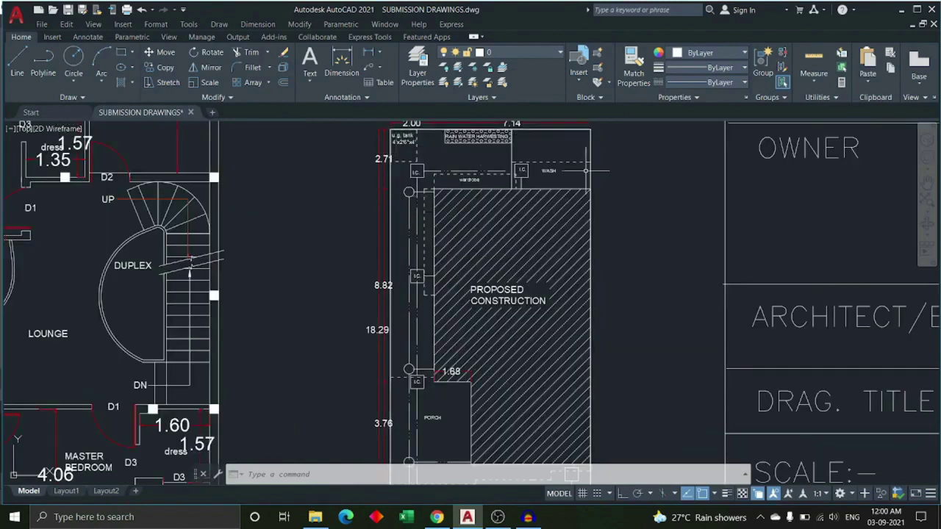
{"action": "scroll", "coordinate": [615, 196], "scroll_direction": "down", "scroll_amount": 1}
{"action": "scroll", "coordinate": [606, 221], "scroll_direction": "down", "scroll_amount": 1}
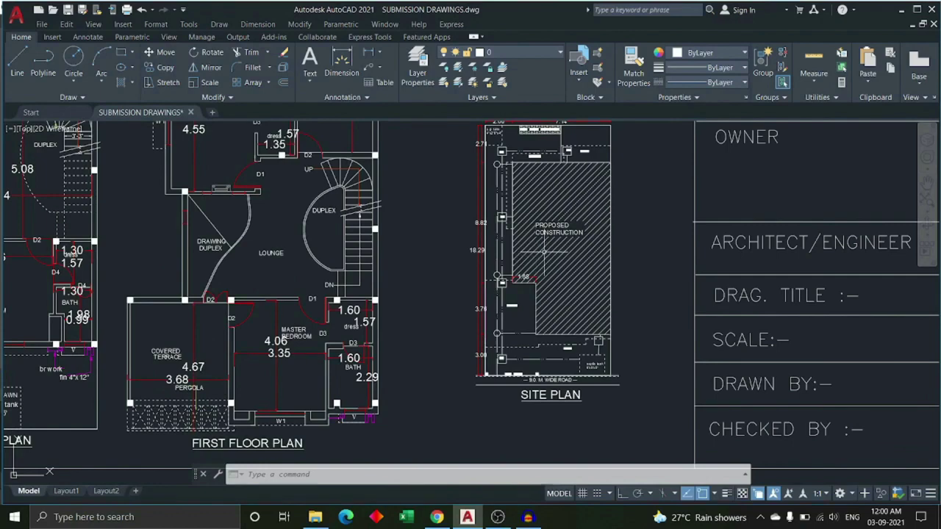
Bring the SITE PLAN title and title block into view
{"action": "scroll", "coordinate": [551, 239], "scroll_direction": "up", "scroll_amount": 2}
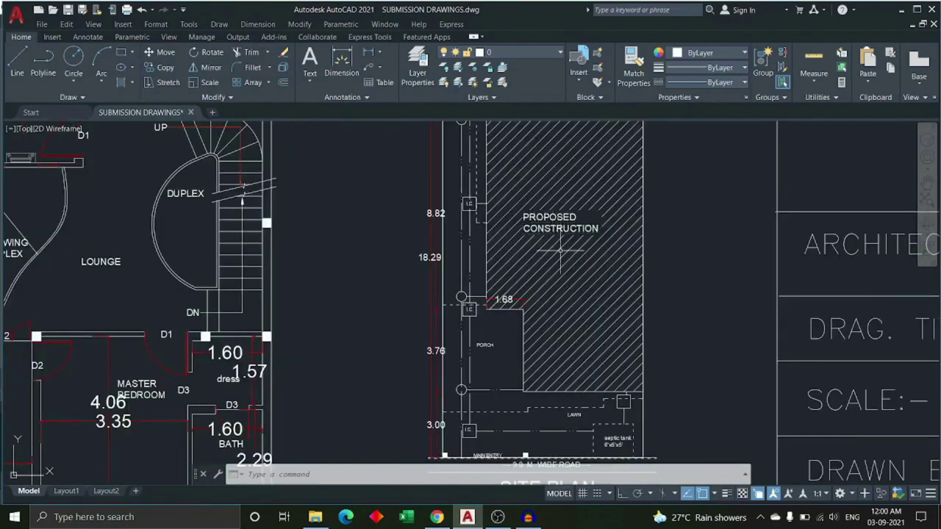
{"action": "middle_click_drag", "start_coordinate": [567, 325], "coordinate": [547, 240]}
{"action": "scroll", "coordinate": [601, 359], "scroll_direction": "up", "scroll_amount": 2}
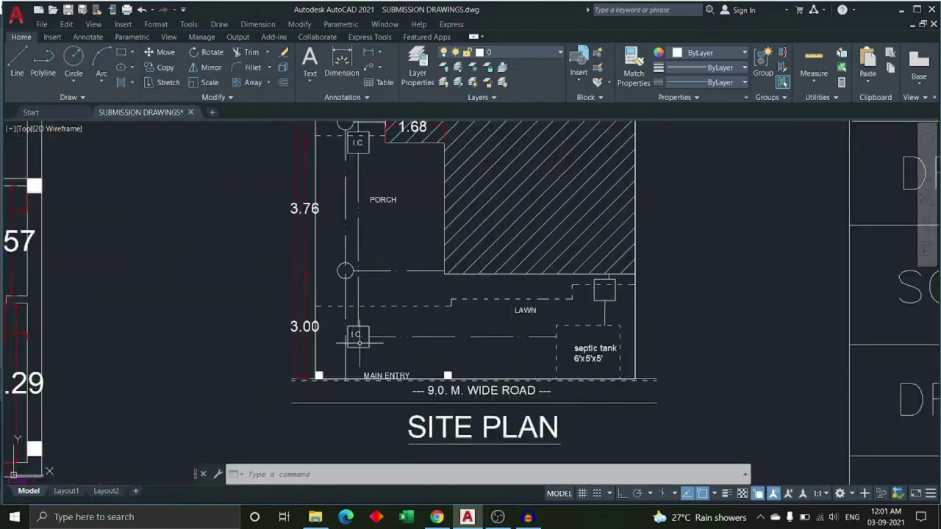
{"action": "scroll", "coordinate": [380, 225], "scroll_direction": "down", "scroll_amount": 1}
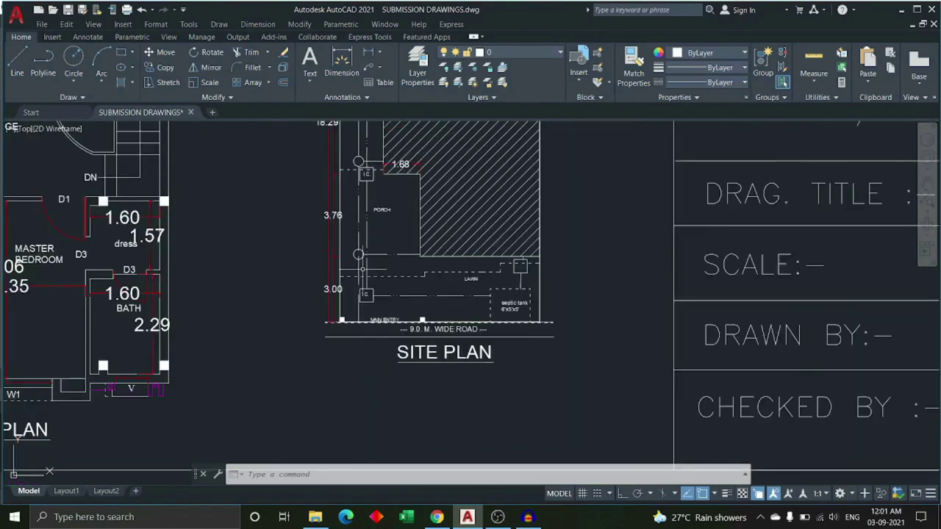
{"action": "scroll", "coordinate": [357, 246], "scroll_direction": "up", "scroll_amount": 1}
{"action": "middle_click_drag", "start_coordinate": [357, 246], "coordinate": [336, 360]}
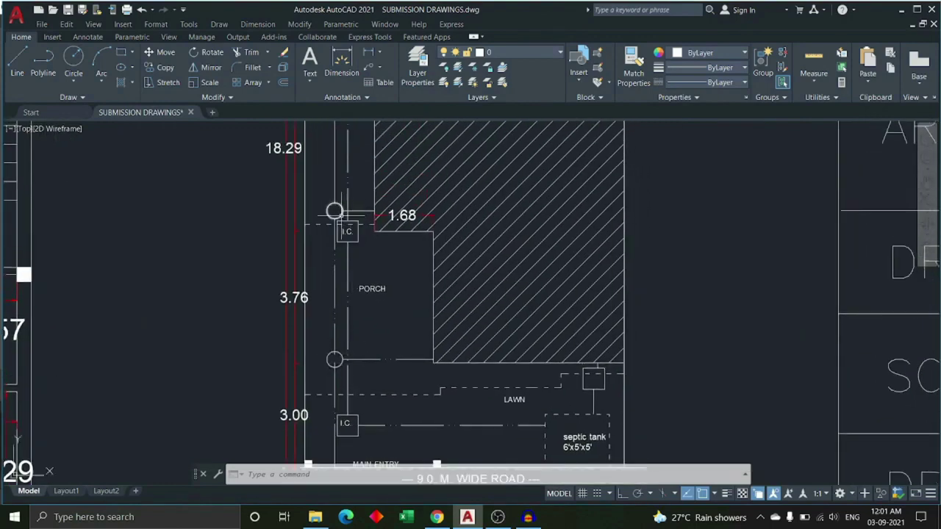
Zoom in on the site plan's rear strip with the u.g. tank and rain water harvesting
{"action": "scroll", "coordinate": [324, 382], "scroll_direction": "down", "scroll_amount": 1}
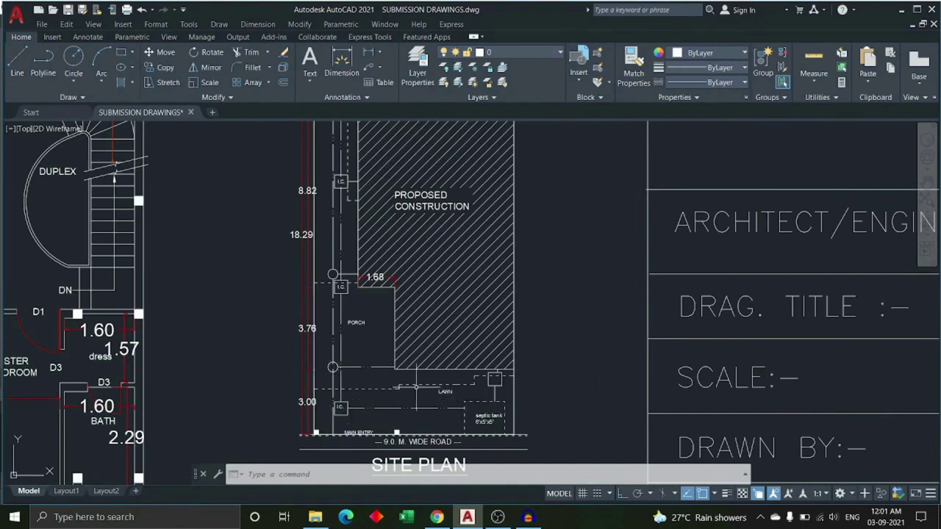
{"action": "scroll", "coordinate": [463, 422], "scroll_direction": "up", "scroll_amount": 1}
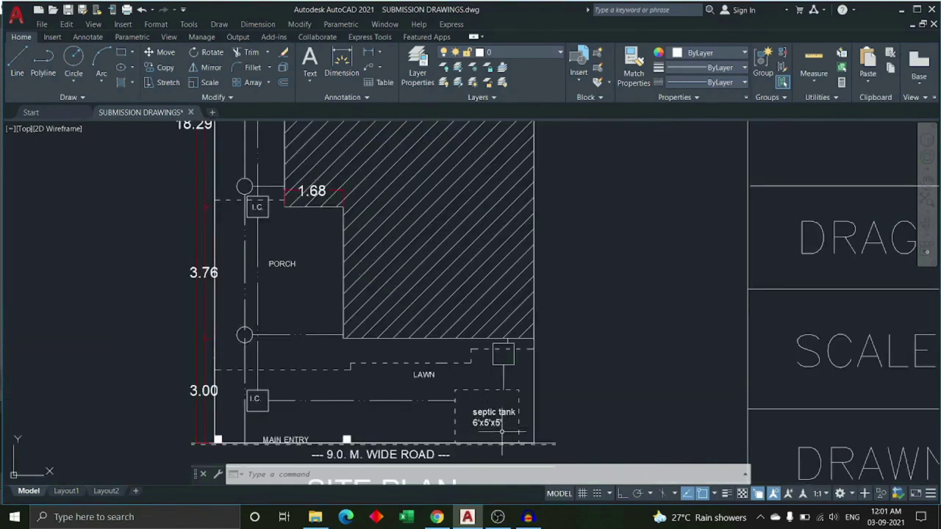
{"action": "scroll", "coordinate": [358, 374], "scroll_direction": "down", "scroll_amount": 1}
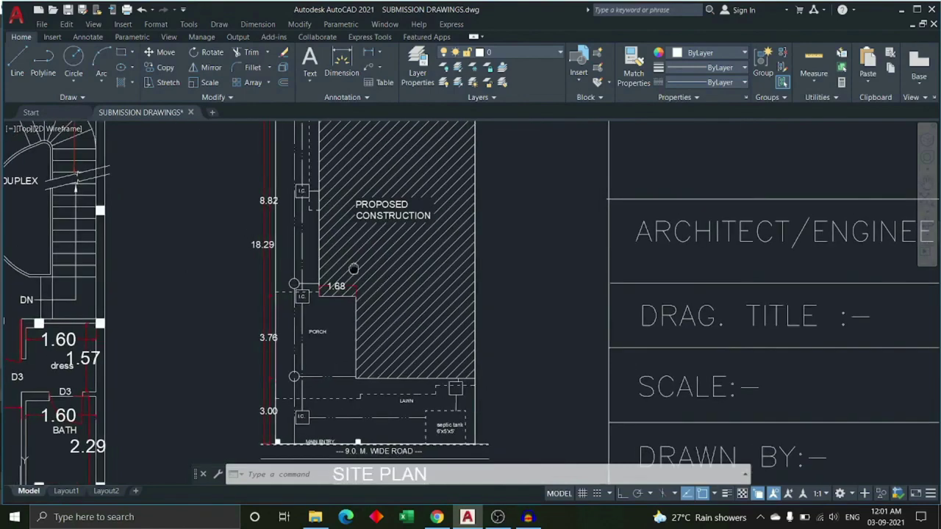
{"action": "middle_click_drag", "start_coordinate": [347, 125], "coordinate": [360, 324]}
{"action": "scroll", "coordinate": [346, 275], "scroll_direction": "up", "scroll_amount": 1}
{"action": "scroll", "coordinate": [308, 223], "scroll_direction": "up", "scroll_amount": 1}
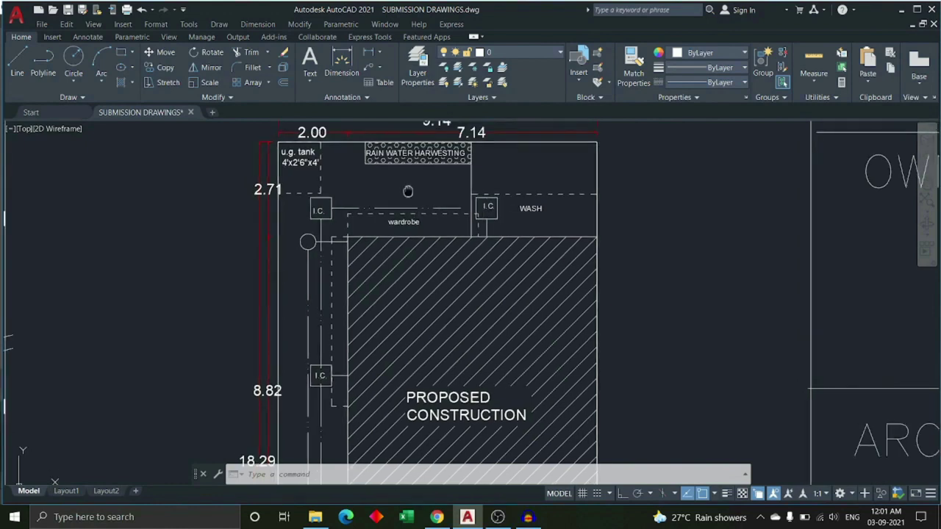
Zoom out to show the full site plan, first floor plan and title block with its 1:100 scale
{"action": "middle_click_drag", "start_coordinate": [408, 179], "coordinate": [413, 191]}
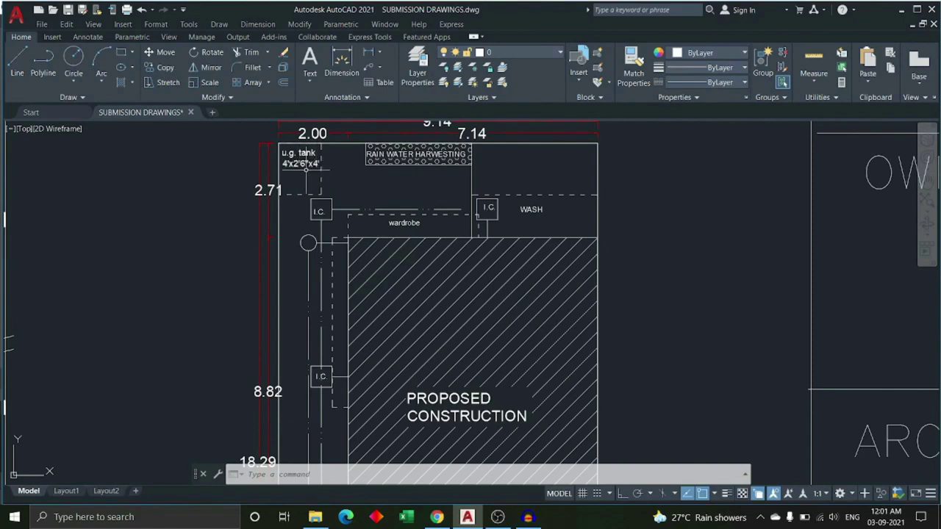
{"action": "scroll", "coordinate": [304, 224], "scroll_direction": "down", "scroll_amount": 3}
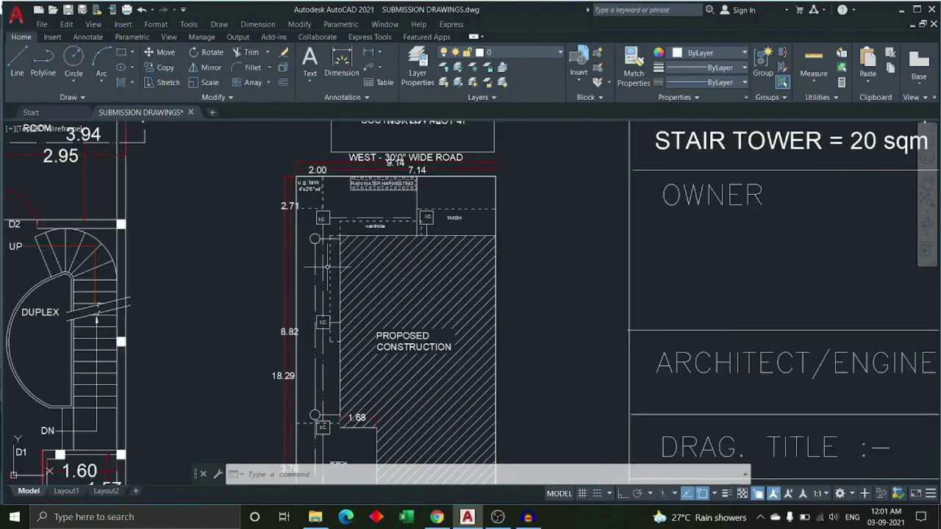
{"action": "scroll", "coordinate": [346, 294], "scroll_direction": "up", "scroll_amount": 1}
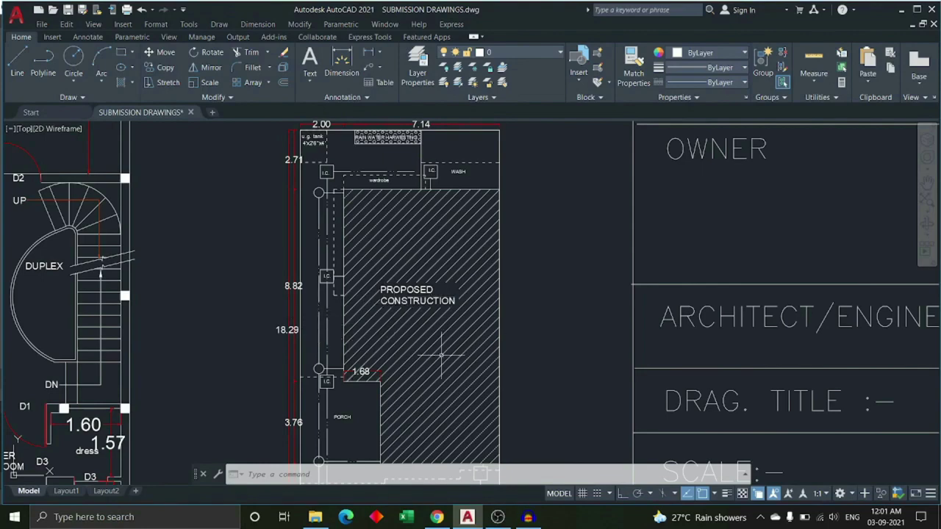
{"action": "scroll", "coordinate": [439, 353], "scroll_direction": "down", "scroll_amount": 2}
{"action": "middle_click_drag", "start_coordinate": [439, 354], "coordinate": [414, 288]}
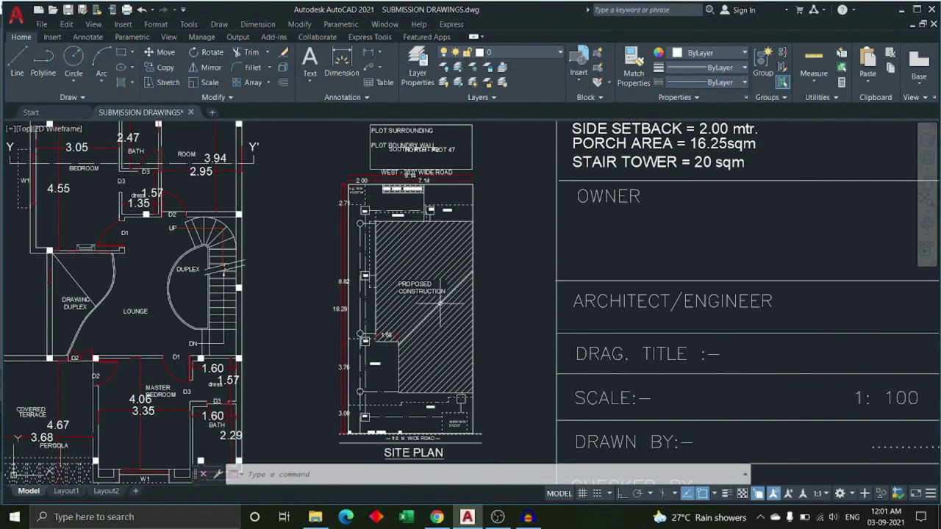
{"action": "middle_click_drag", "start_coordinate": [258, 353], "coordinate": [260, 319]}
{"action": "scroll", "coordinate": [260, 320], "scroll_direction": "down", "scroll_amount": 2}
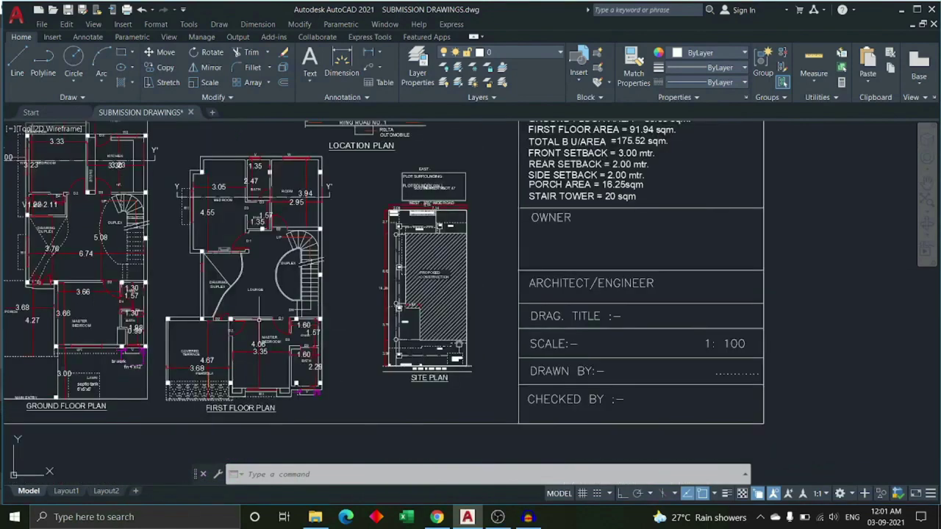
{"action": "scroll", "coordinate": [123, 292], "scroll_direction": "down", "scroll_amount": 2}
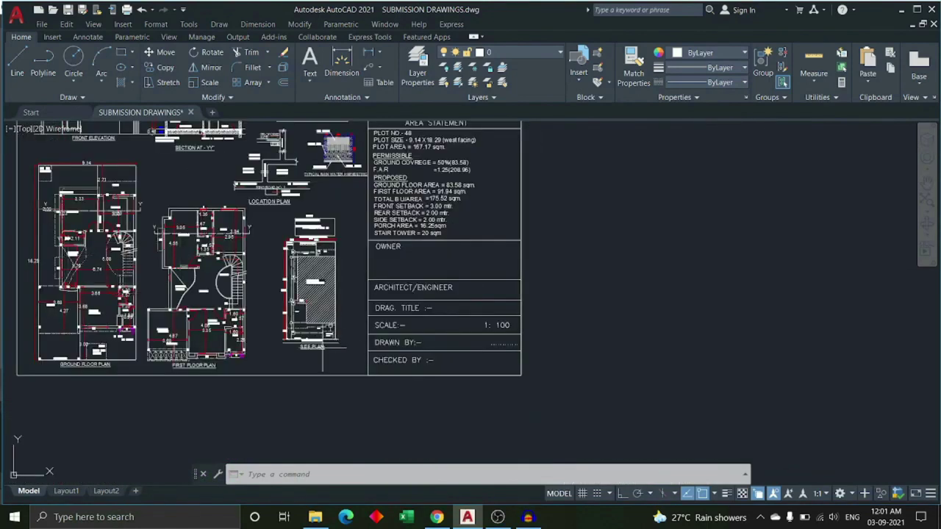
{"action": "middle_click_drag", "start_coordinate": [278, 290], "coordinate": [389, 266]}
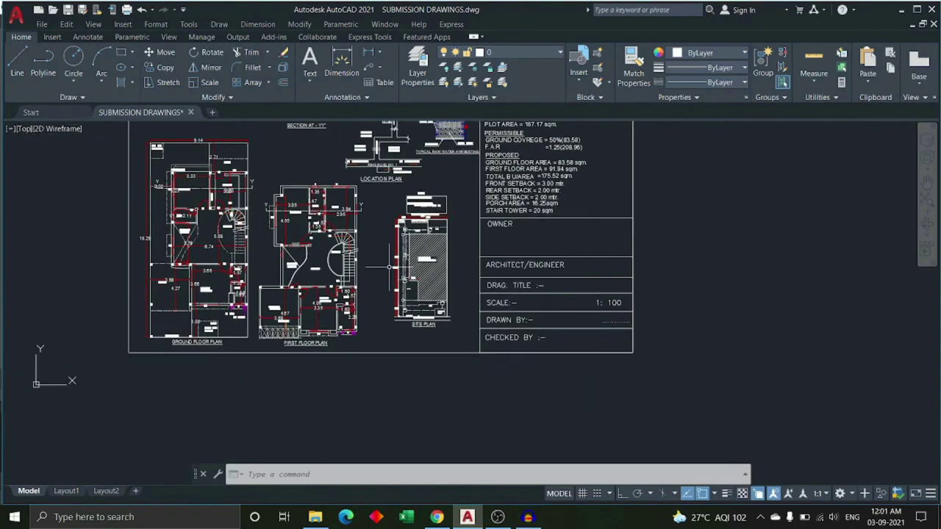
{"action": "scroll", "coordinate": [234, 250], "scroll_direction": "up", "scroll_amount": 1}
{"action": "scroll", "coordinate": [220, 248], "scroll_direction": "down", "scroll_amount": 1}
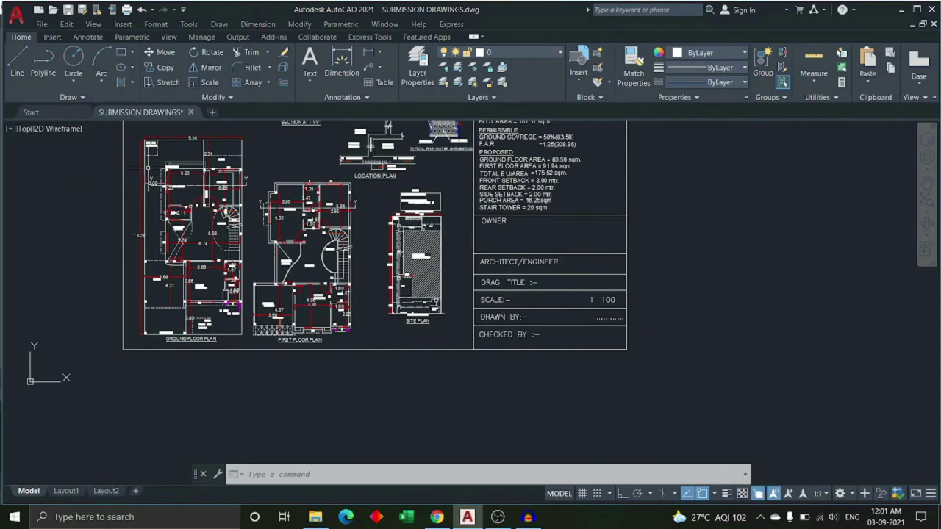
{"action": "scroll", "coordinate": [190, 172], "scroll_direction": "up", "scroll_amount": 1}
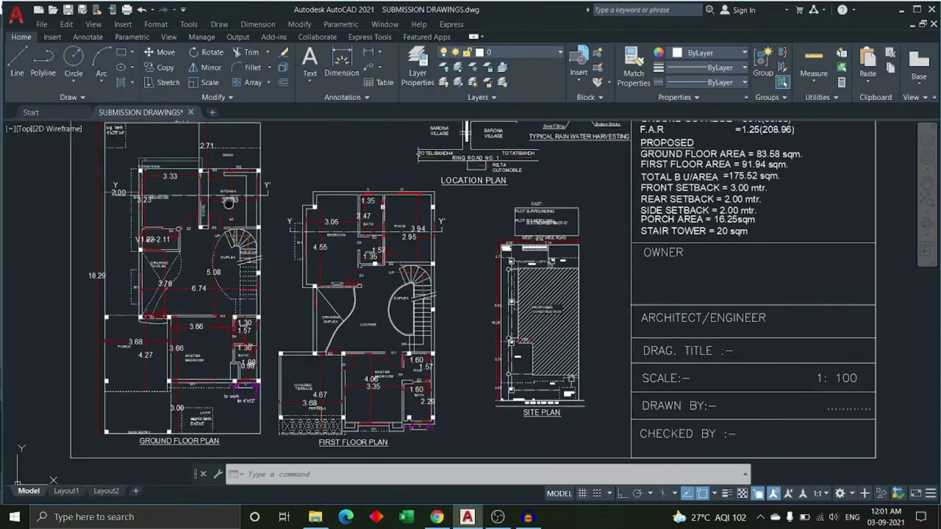
{"action": "scroll", "coordinate": [190, 172], "scroll_direction": "up", "scroll_amount": 1}
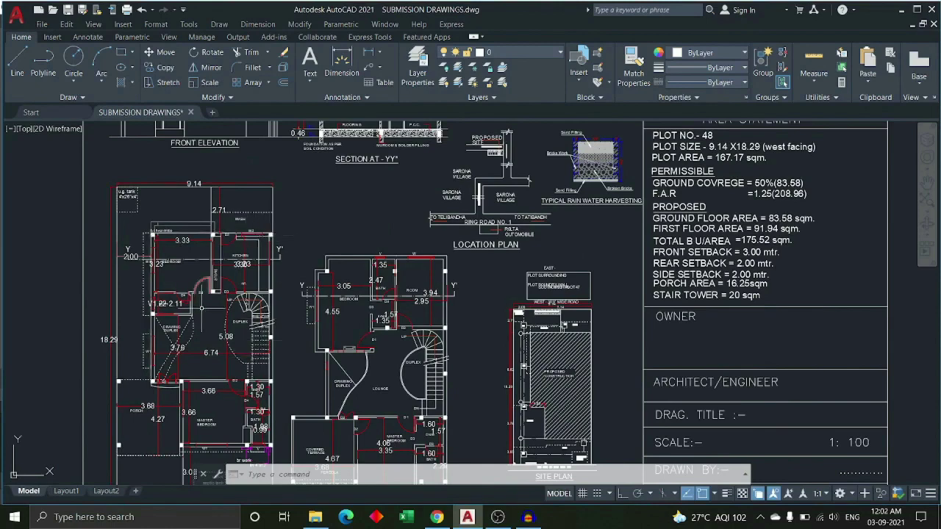
{"action": "scroll", "coordinate": [259, 237], "scroll_direction": "up", "scroll_amount": 2}
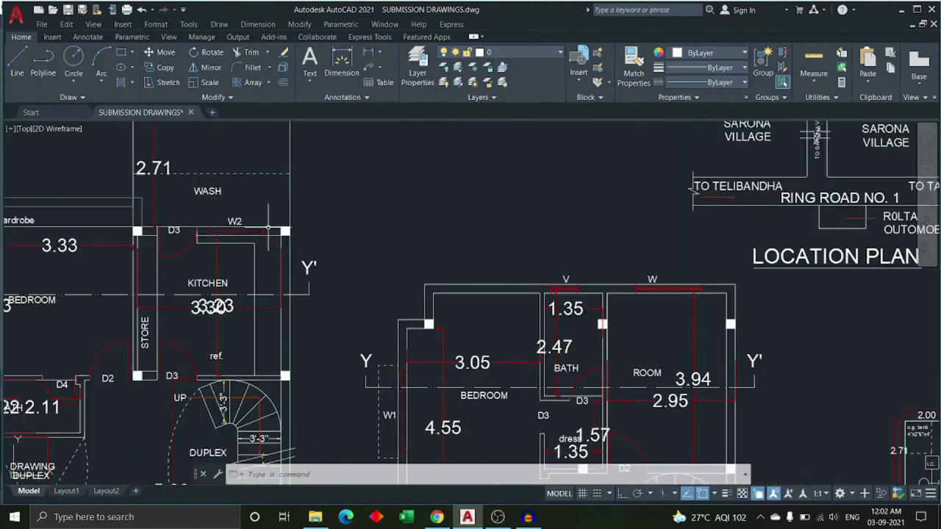
{"action": "scroll", "coordinate": [156, 227], "scroll_direction": "down", "scroll_amount": 1}
{"action": "scroll", "coordinate": [122, 236], "scroll_direction": "down", "scroll_amount": 2}
{"action": "middle_click_drag", "start_coordinate": [213, 331], "coordinate": [240, 292]}
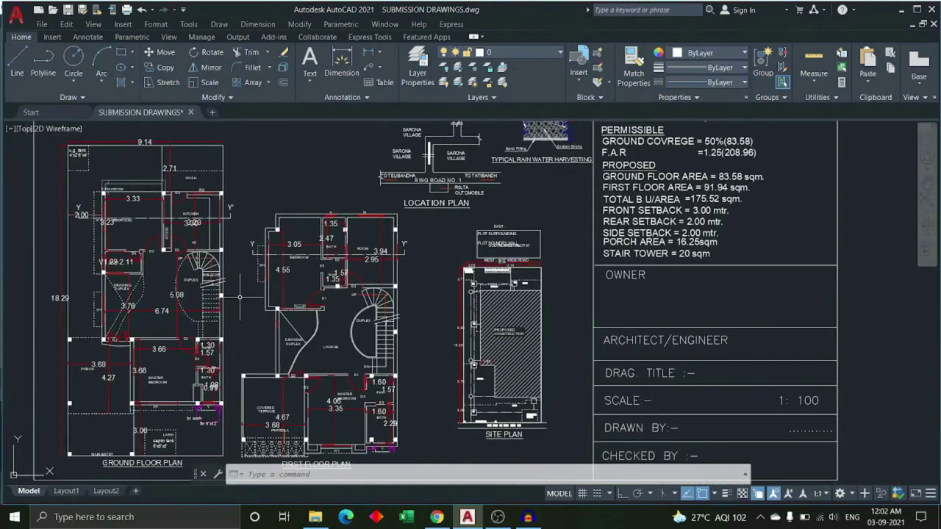
{"action": "scroll", "coordinate": [485, 356], "scroll_direction": "up", "scroll_amount": 3}
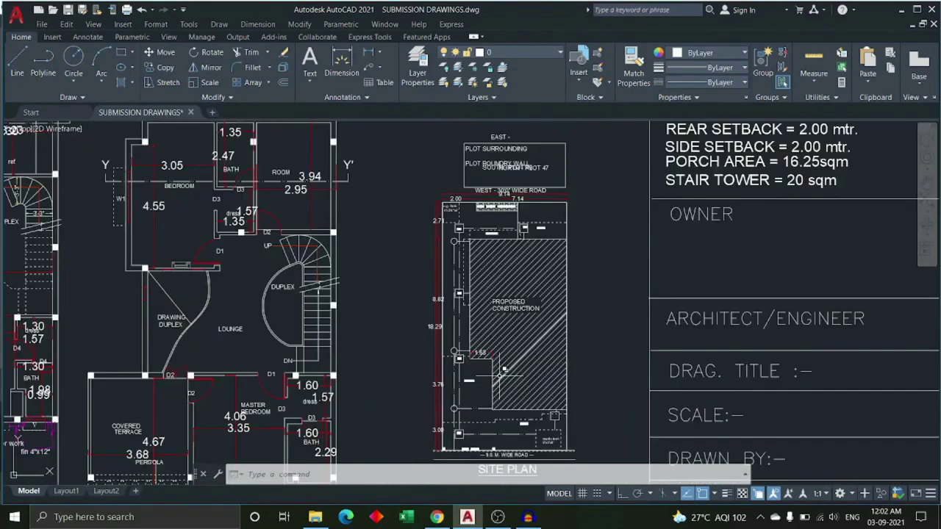
{"action": "scroll", "coordinate": [457, 358], "scroll_direction": "up", "scroll_amount": 1}
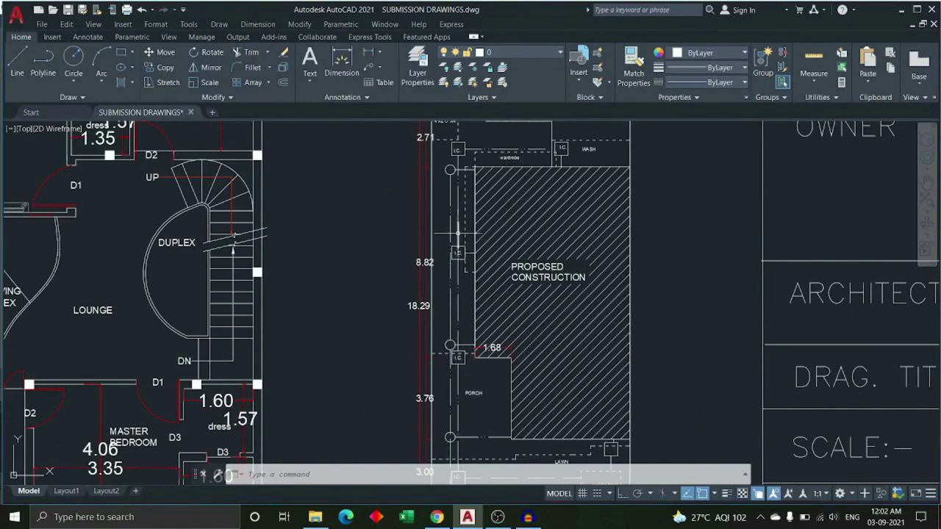
{"action": "scroll", "coordinate": [459, 373], "scroll_direction": "down", "scroll_amount": 3}
{"action": "scroll", "coordinate": [462, 368], "scroll_direction": "up", "scroll_amount": 1}
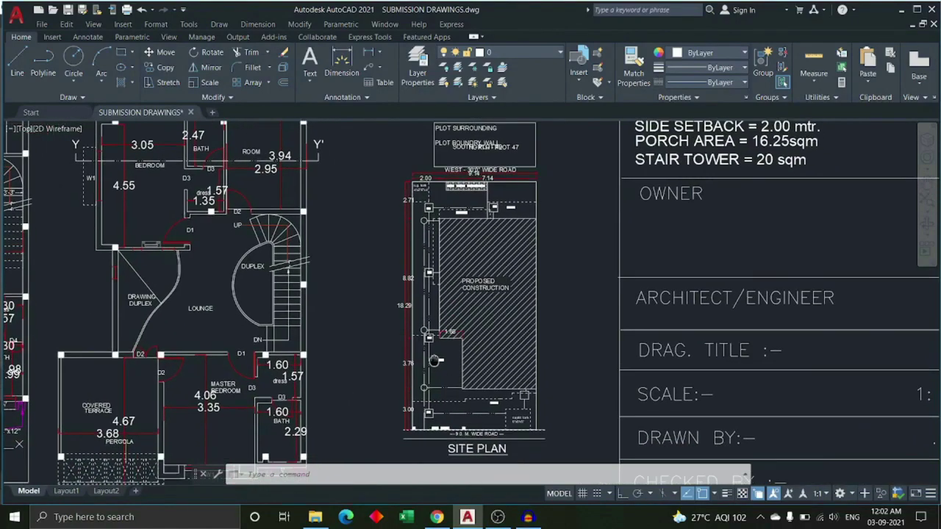
{"action": "scroll", "coordinate": [463, 363], "scroll_direction": "up", "scroll_amount": 1}
{"action": "scroll", "coordinate": [466, 358], "scroll_direction": "up", "scroll_amount": 1}
Zoom out to show both floor plans, the site plan and the F.A.R 1.25 area statement
{"action": "scroll", "coordinate": [482, 382], "scroll_direction": "down", "scroll_amount": 3}
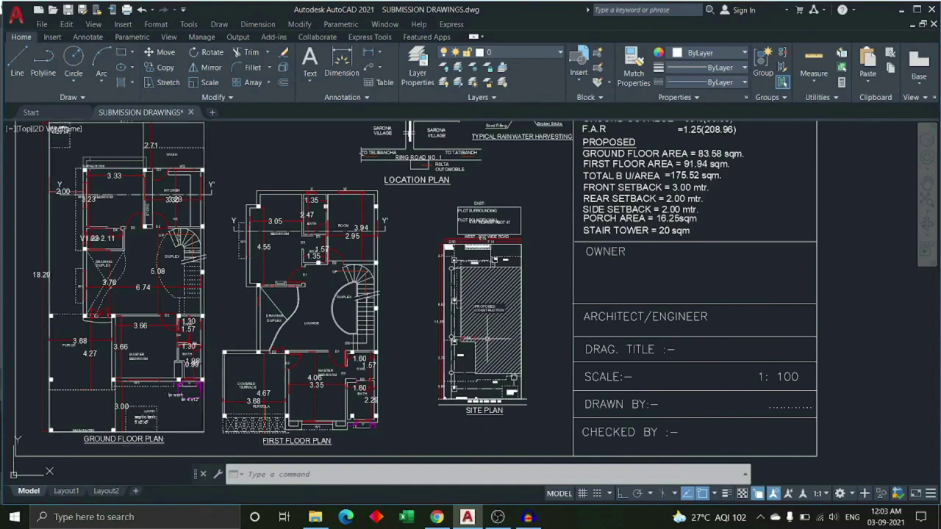
Zoom around the harvesting detail, then pan to the opening schedule and area statement tables
{"action": "scroll", "coordinate": [485, 345], "scroll_direction": "up", "scroll_amount": 1}
{"action": "scroll", "coordinate": [505, 389], "scroll_direction": "up", "scroll_amount": 2}
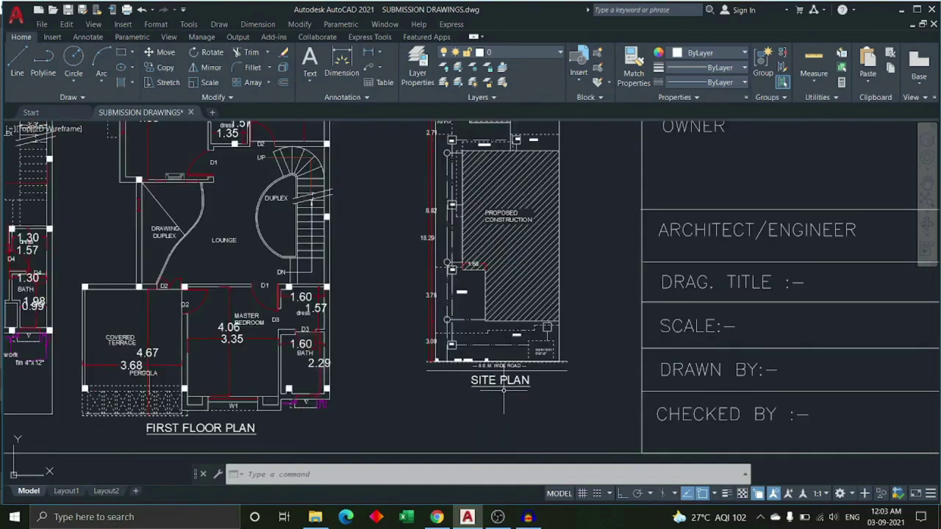
{"action": "scroll", "coordinate": [471, 316], "scroll_direction": "down", "scroll_amount": 3}
{"action": "scroll", "coordinate": [458, 217], "scroll_direction": "up", "scroll_amount": 3}
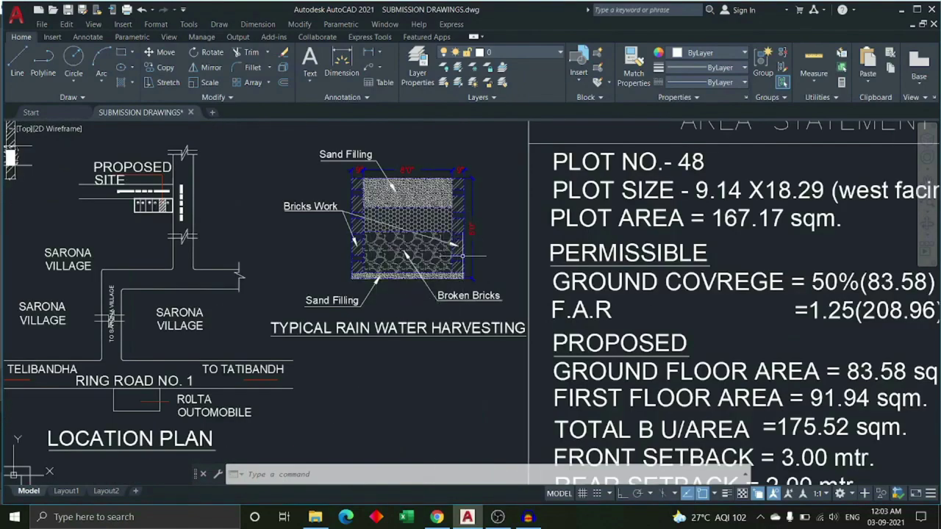
{"action": "scroll", "coordinate": [396, 289], "scroll_direction": "down", "scroll_amount": 1}
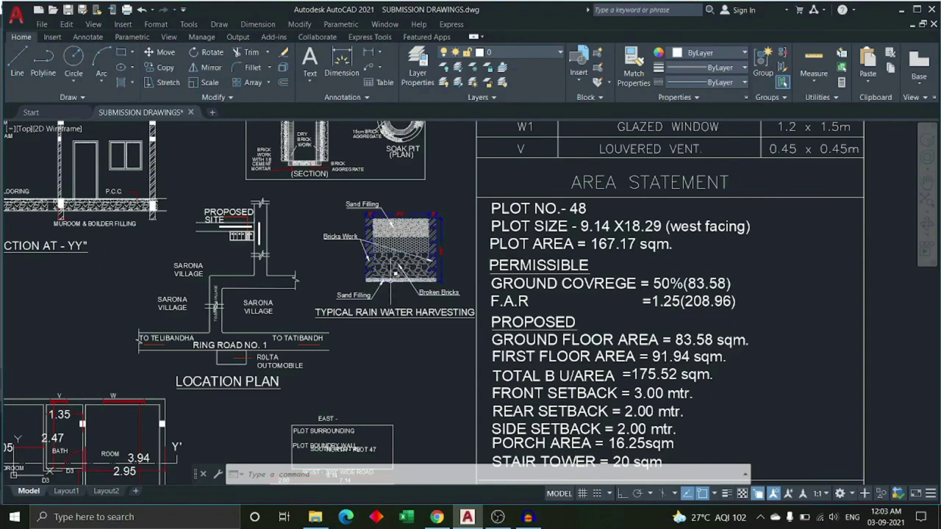
{"action": "scroll", "coordinate": [396, 272], "scroll_direction": "down", "scroll_amount": 1}
{"action": "middle_click_drag", "start_coordinate": [387, 270], "coordinate": [279, 387]}
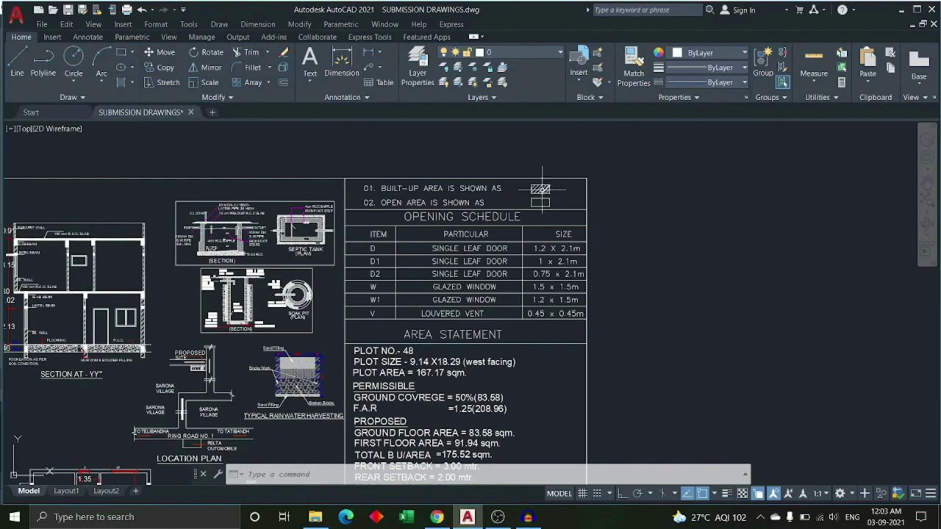
{"action": "scroll", "coordinate": [478, 258], "scroll_direction": "down", "scroll_amount": 2}
{"action": "middle_click_drag", "start_coordinate": [409, 345], "coordinate": [507, 250]}
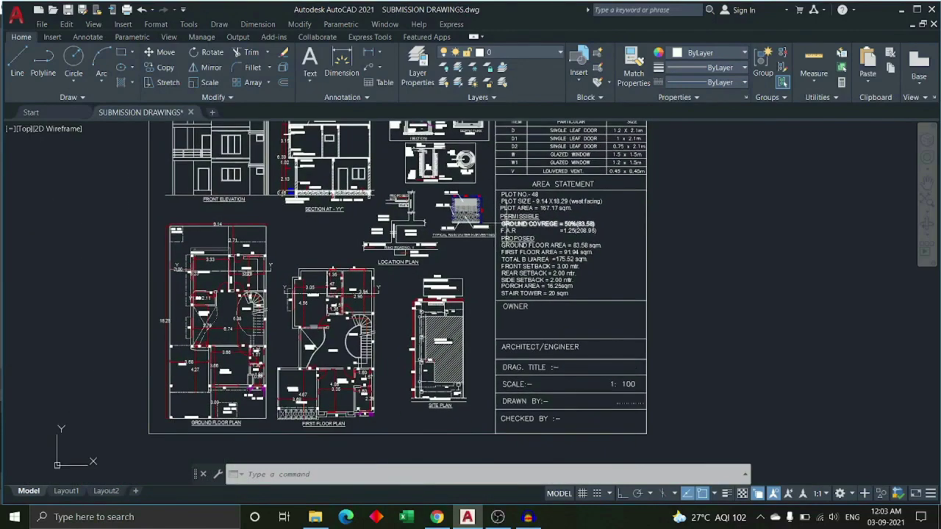
{"action": "scroll", "coordinate": [643, 122], "scroll_direction": "up", "scroll_amount": 3}
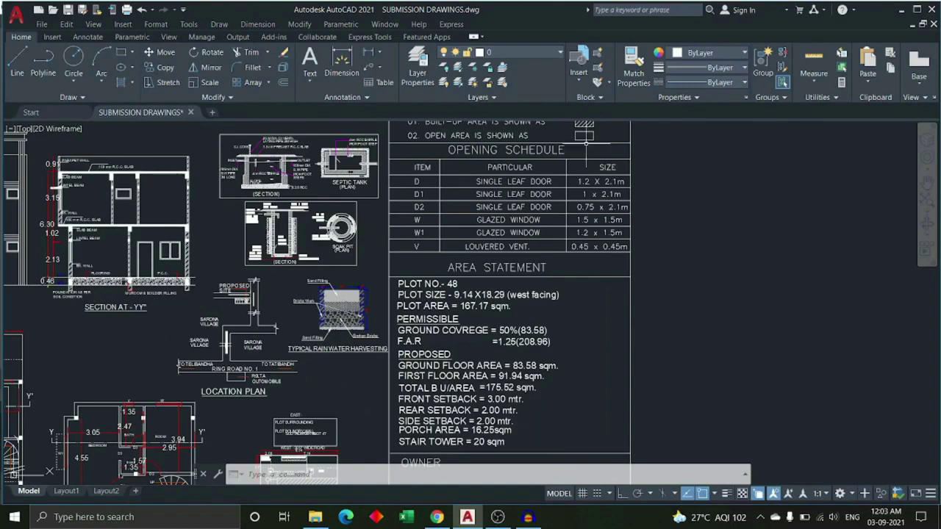
{"action": "scroll", "coordinate": [586, 143], "scroll_direction": "up", "scroll_amount": 2}
{"action": "scroll", "coordinate": [586, 143], "scroll_direction": "down", "scroll_amount": 3}
{"action": "scroll", "coordinate": [586, 143], "scroll_direction": "down", "scroll_amount": 1}
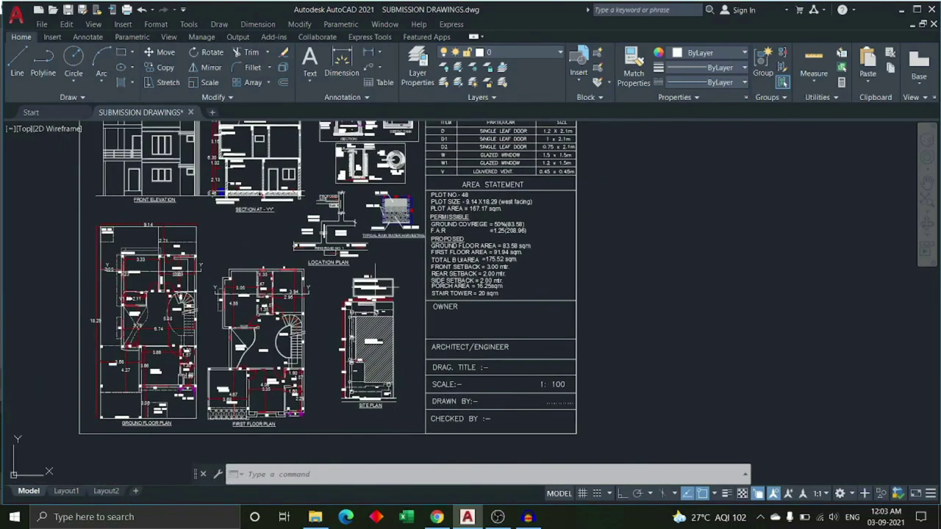
{"action": "scroll", "coordinate": [370, 359], "scroll_direction": "up", "scroll_amount": 2}
{"action": "scroll", "coordinate": [370, 359], "scroll_direction": "up", "scroll_amount": 2}
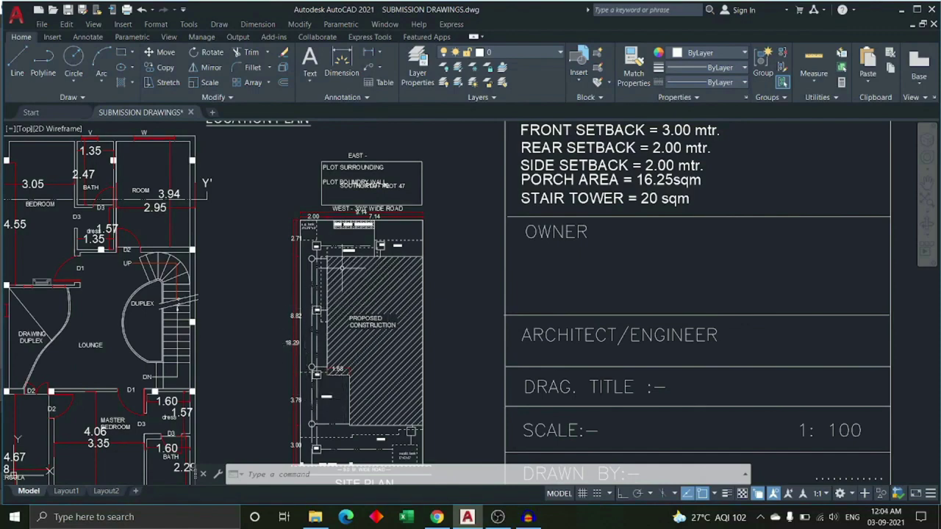
{"action": "scroll", "coordinate": [584, 246], "scroll_direction": "down", "scroll_amount": 2}
{"action": "mouse_move", "coordinate": [594, 239]}
{"action": "middle_mouse_down"}
{"action": "mouse_move", "coordinate": [572, 250]}
{"action": "mouse_move", "coordinate": [535, 328]}
{"action": "middle_mouse_up"}
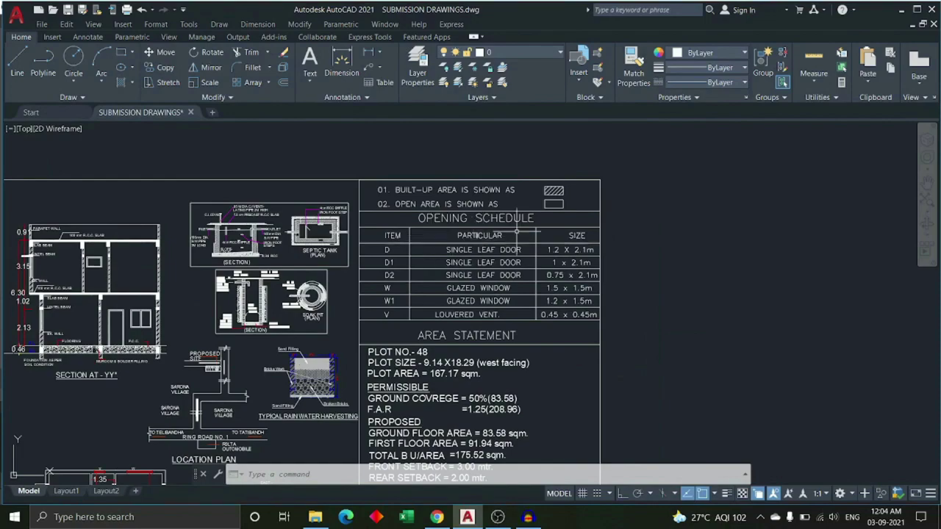
{"action": "scroll", "coordinate": [402, 264], "scroll_direction": "down", "scroll_amount": 2}
{"action": "scroll", "coordinate": [111, 419], "scroll_direction": "up", "scroll_amount": 2}
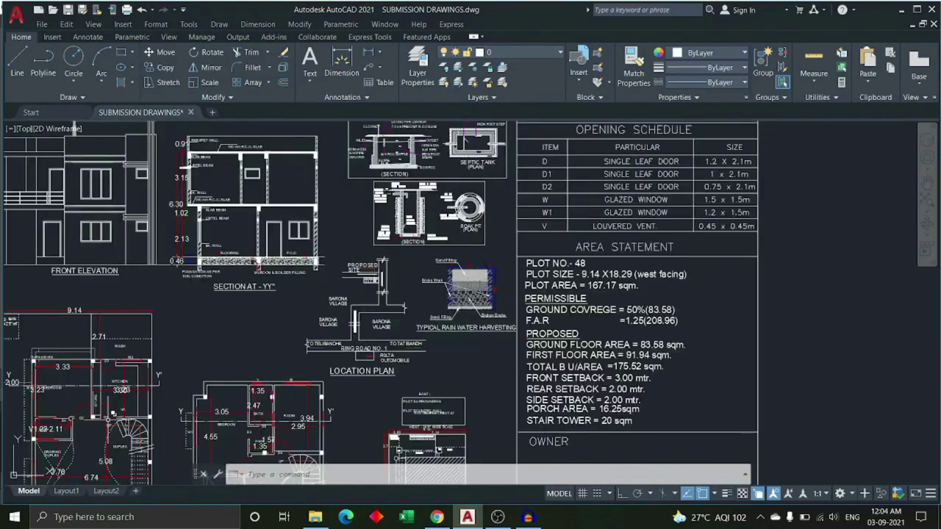
{"action": "scroll", "coordinate": [672, 314], "scroll_direction": "down", "scroll_amount": 1}
{"action": "scroll", "coordinate": [661, 217], "scroll_direction": "up", "scroll_amount": 2}
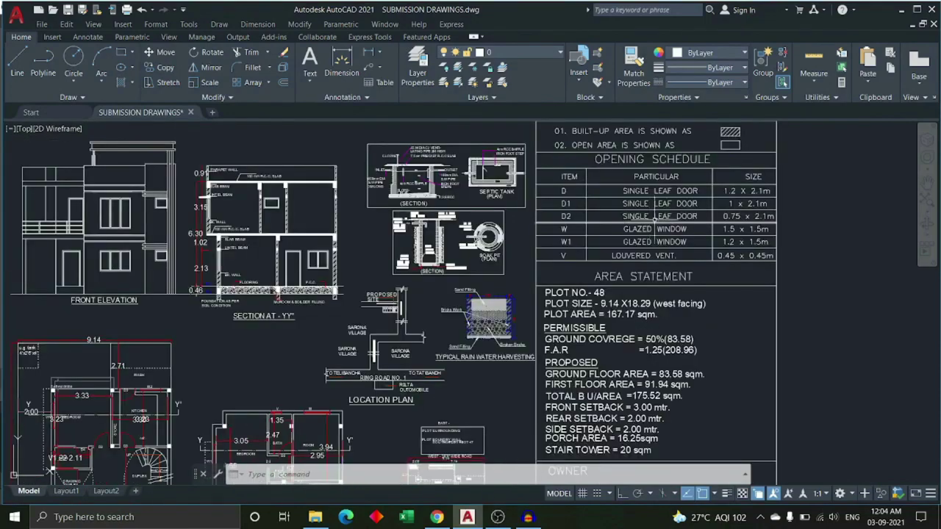
{"action": "scroll", "coordinate": [590, 219], "scroll_direction": "down", "scroll_amount": 1}
{"action": "scroll", "coordinate": [673, 209], "scroll_direction": "up", "scroll_amount": 2}
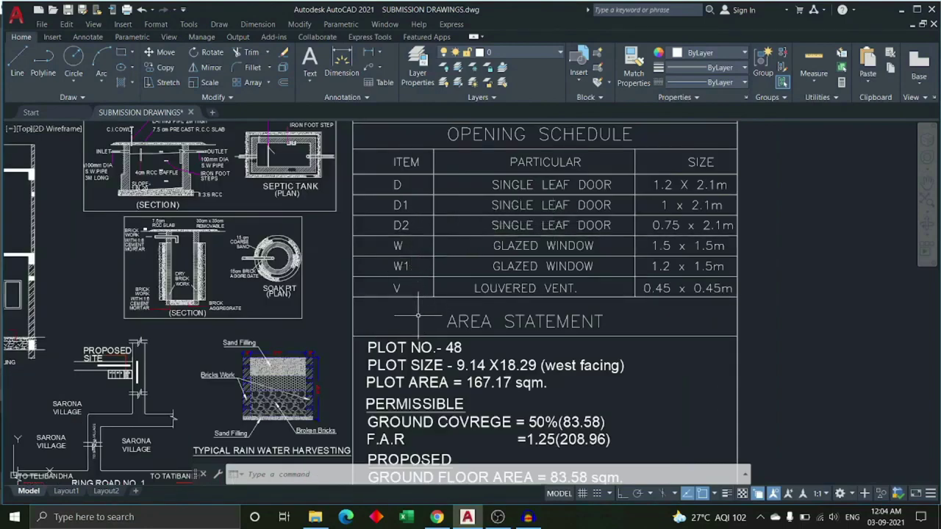
{"action": "scroll", "coordinate": [411, 309], "scroll_direction": "down", "scroll_amount": 1}
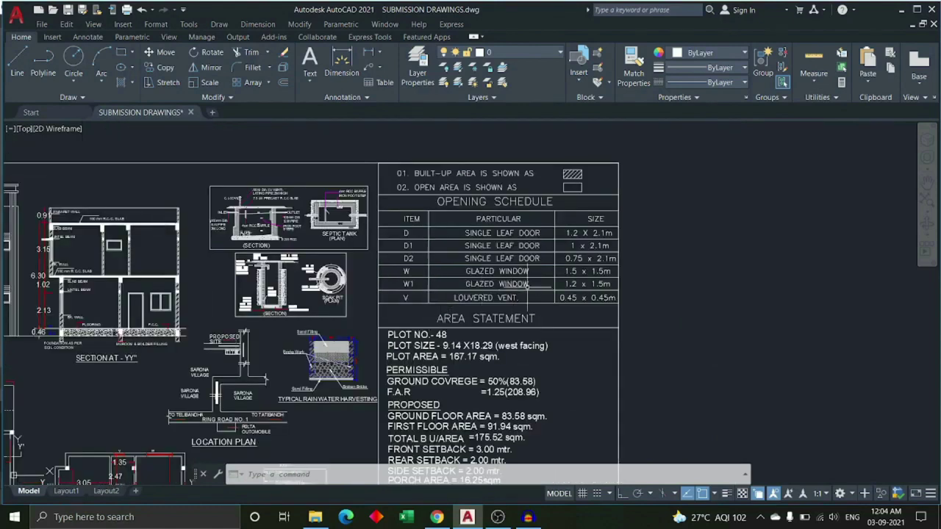
{"action": "scroll", "coordinate": [507, 279], "scroll_direction": "up", "scroll_amount": 1}
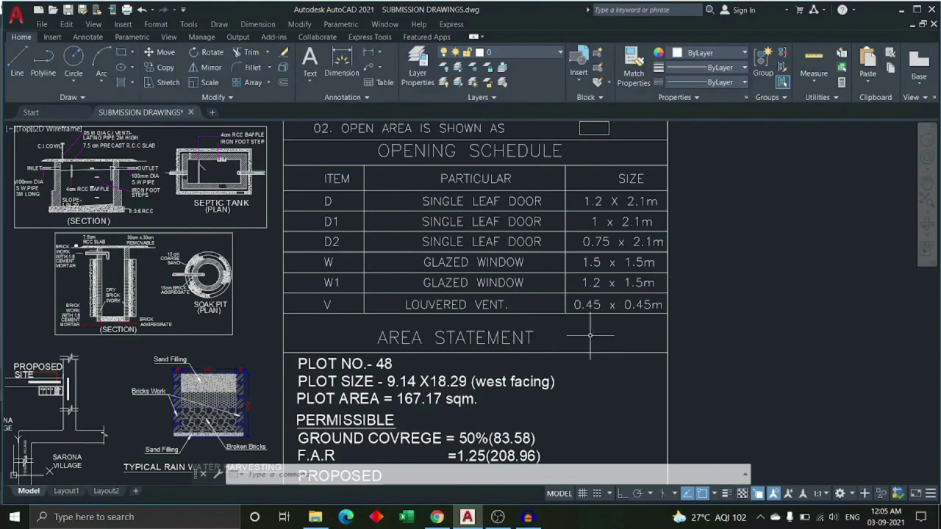
{"action": "mouse_move", "coordinate": [590, 336]}
{"action": "middle_mouse_down"}
{"action": "mouse_move", "coordinate": [588, 315]}
{"action": "mouse_move", "coordinate": [542, 286]}
{"action": "middle_mouse_up"}
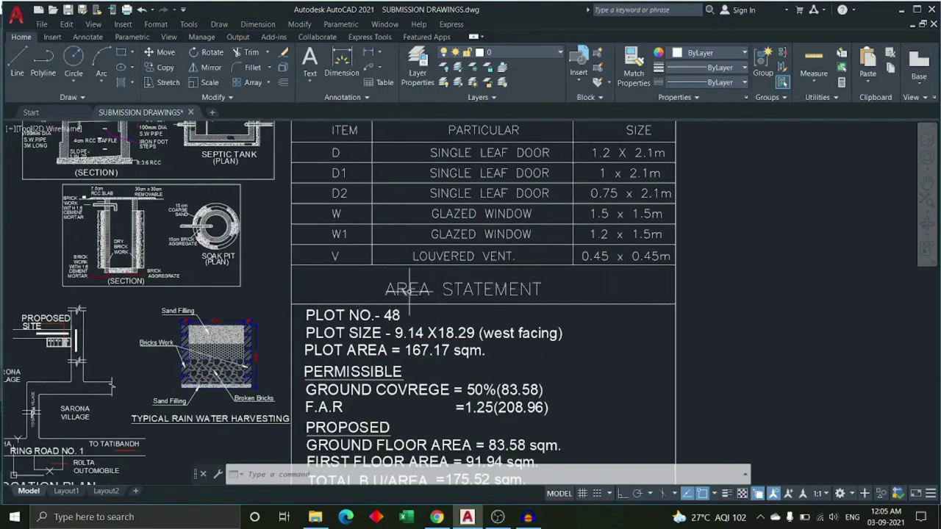
{"action": "middle_click_drag", "start_coordinate": [436, 289], "coordinate": [455, 258]}
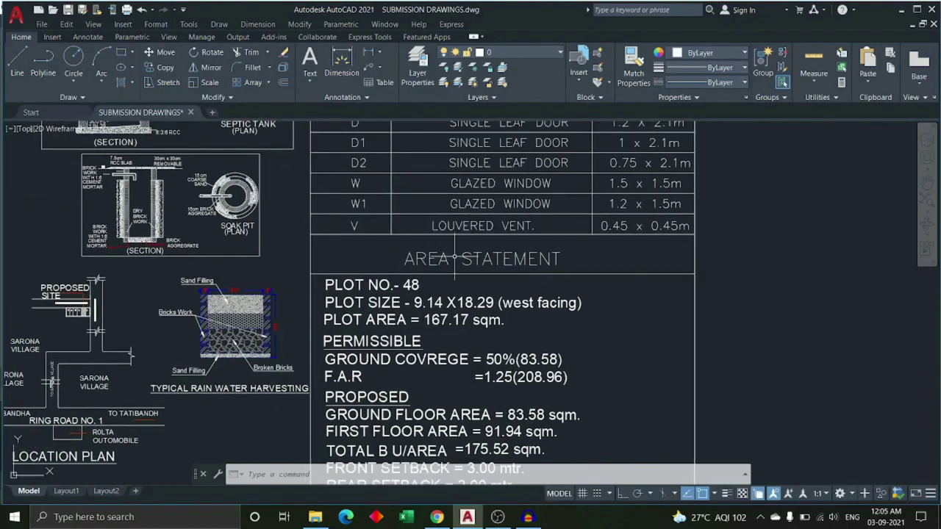
{"action": "middle_click_drag", "start_coordinate": [455, 298], "coordinate": [472, 245]}
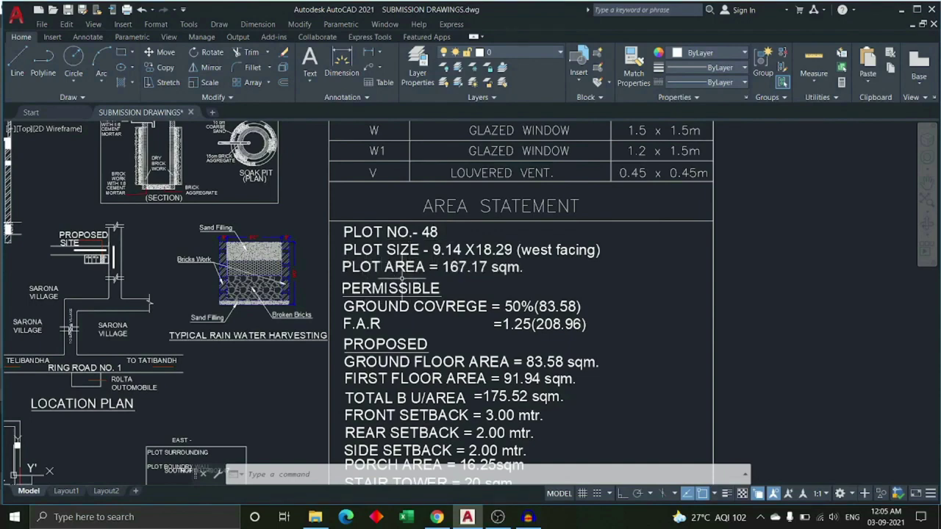
{"action": "scroll", "coordinate": [403, 277], "scroll_direction": "down", "scroll_amount": 2}
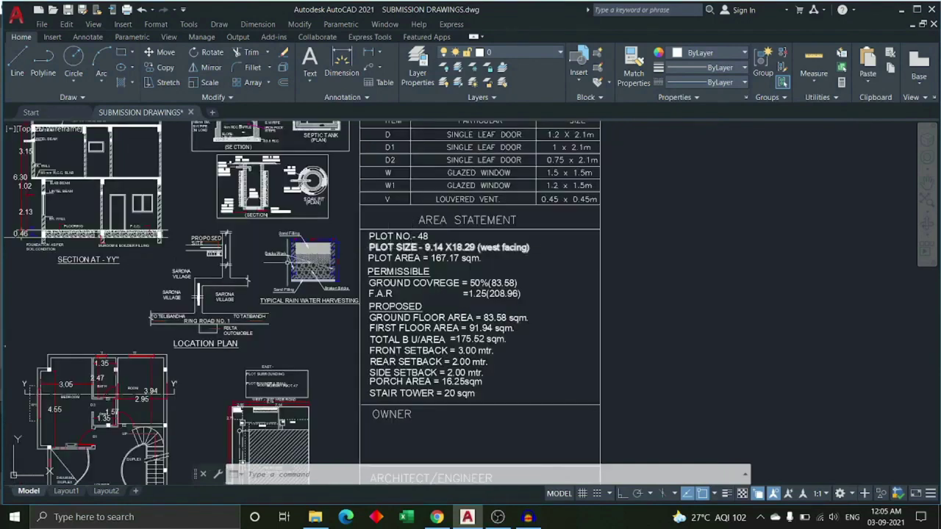
{"action": "scroll", "coordinate": [441, 257], "scroll_direction": "up", "scroll_amount": 4}
{"action": "scroll", "coordinate": [415, 240], "scroll_direction": "down", "scroll_amount": 4}
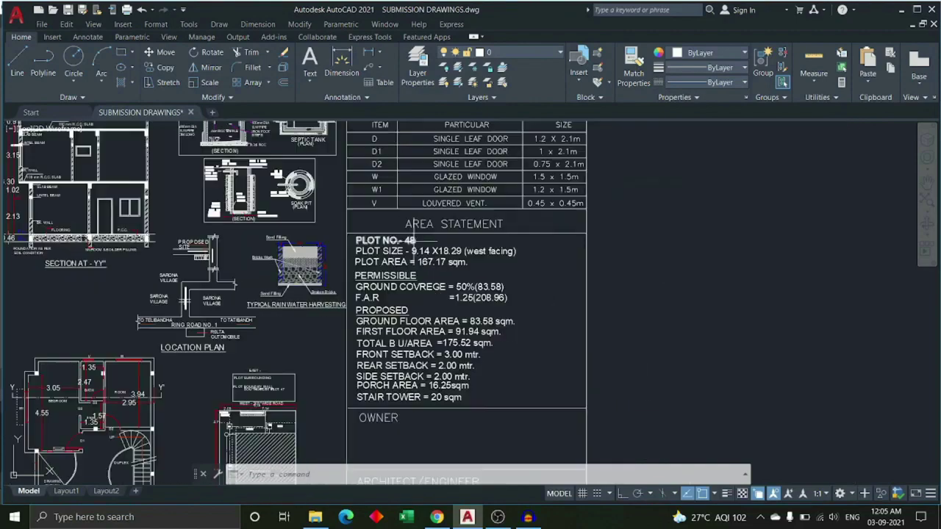
{"action": "scroll", "coordinate": [397, 249], "scroll_direction": "up", "scroll_amount": 2}
{"action": "scroll", "coordinate": [390, 257], "scroll_direction": "up", "scroll_amount": 2}
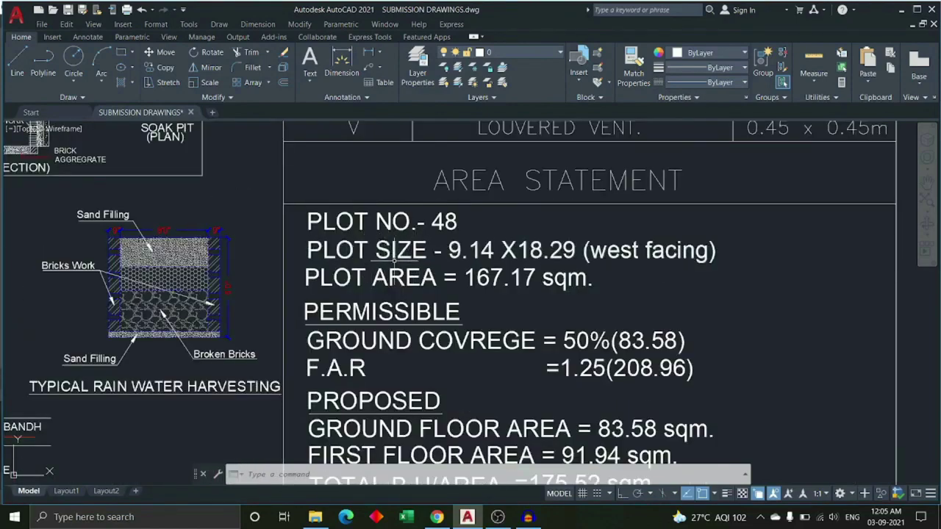
{"action": "scroll", "coordinate": [473, 250], "scroll_direction": "down", "scroll_amount": 2}
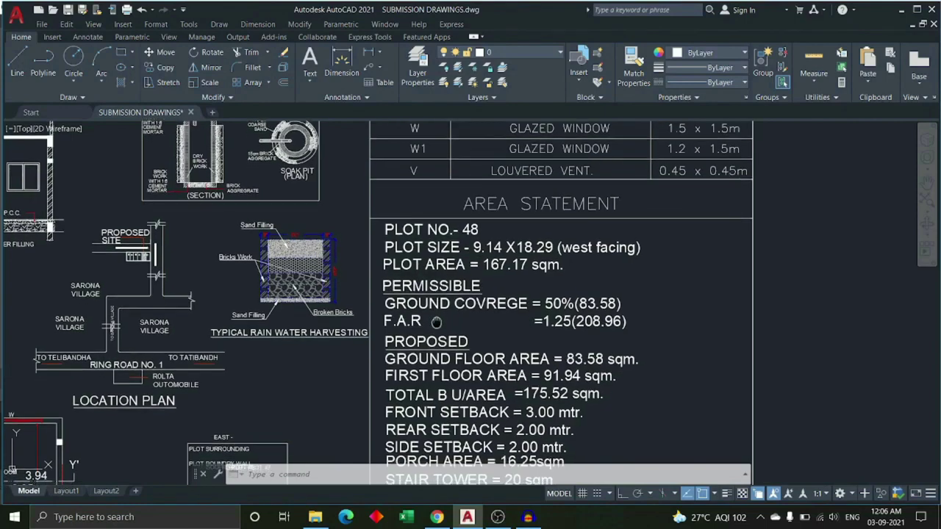
{"action": "middle_click_drag", "start_coordinate": [439, 330], "coordinate": [434, 312]}
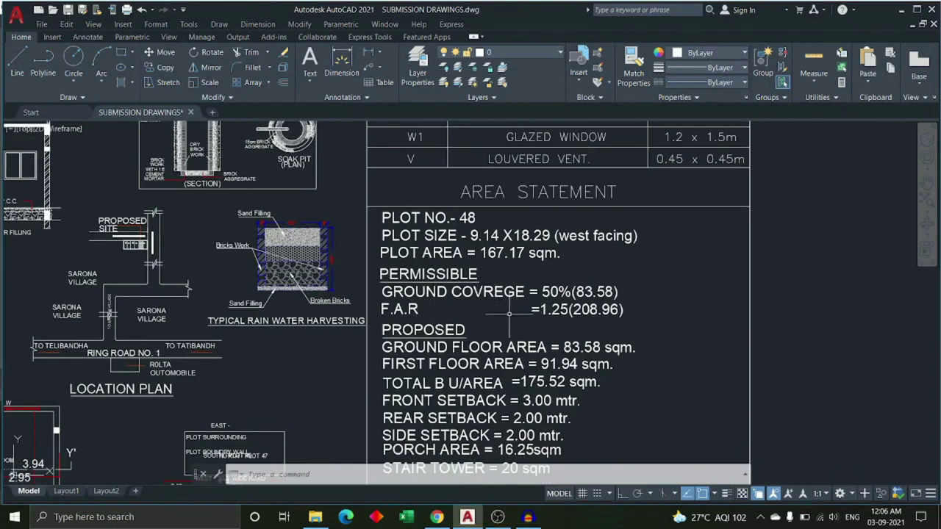
{"action": "middle_click_drag", "start_coordinate": [455, 367], "coordinate": [457, 288]}
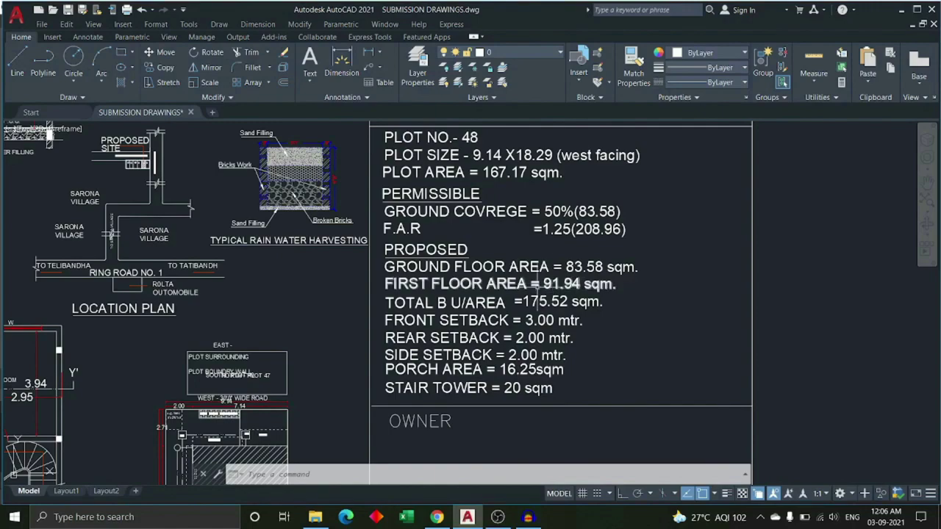
{"action": "scroll", "coordinate": [356, 316], "scroll_direction": "down", "scroll_amount": 2}
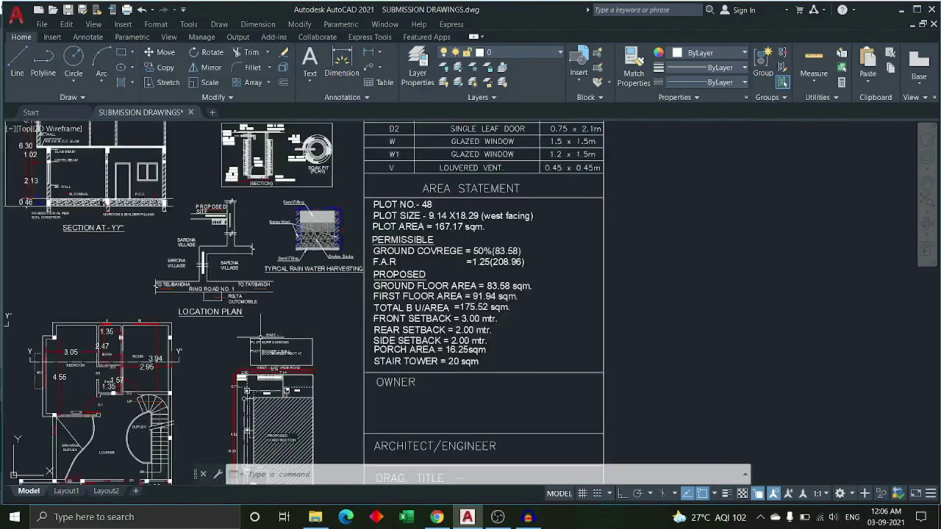
{"action": "middle_click_drag", "start_coordinate": [194, 346], "coordinate": [374, 286]}
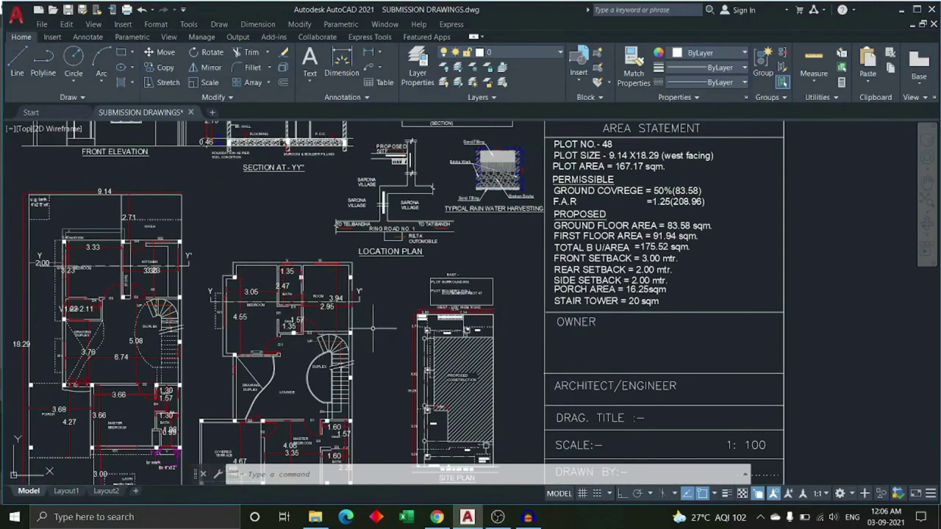
{"action": "scroll", "coordinate": [373, 328], "scroll_direction": "up", "scroll_amount": 2}
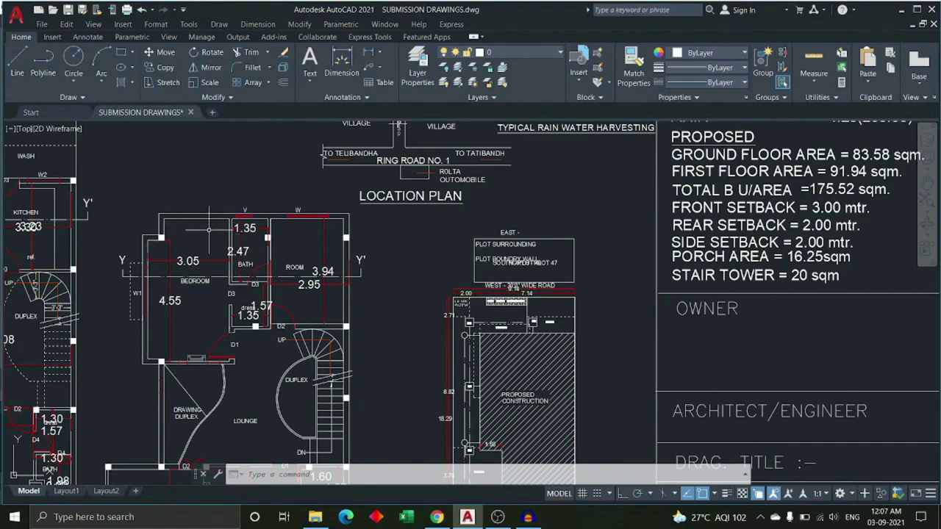
{"action": "scroll", "coordinate": [294, 229], "scroll_direction": "down", "scroll_amount": 2}
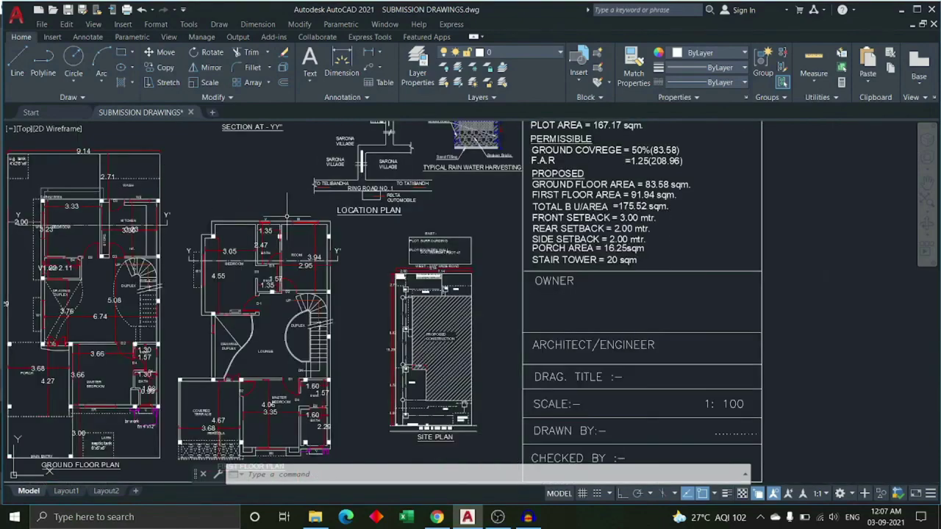
{"action": "scroll", "coordinate": [287, 218], "scroll_direction": "down", "scroll_amount": 2}
{"action": "middle_click_drag", "start_coordinate": [286, 218], "coordinate": [309, 346]}
{"action": "scroll", "coordinate": [65, 219], "scroll_direction": "up", "scroll_amount": 2}
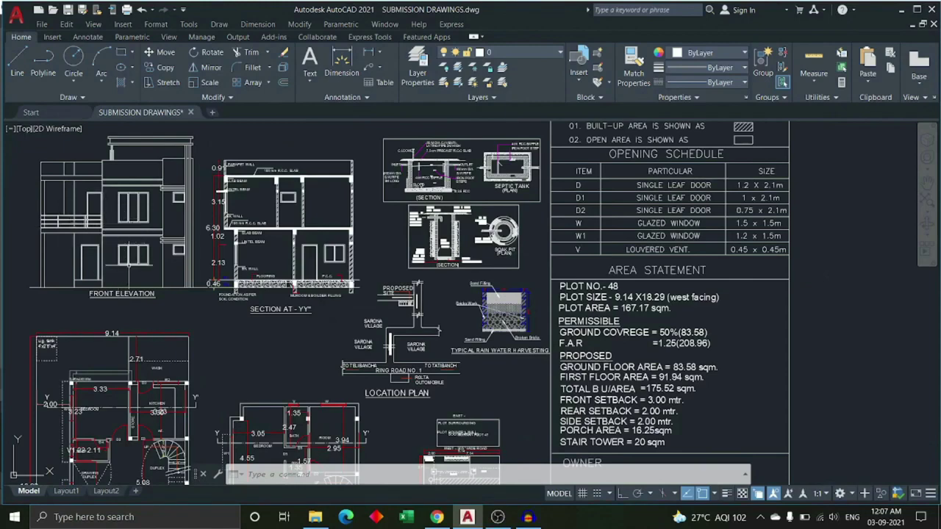
{"action": "scroll", "coordinate": [212, 297], "scroll_direction": "down", "scroll_amount": 1}
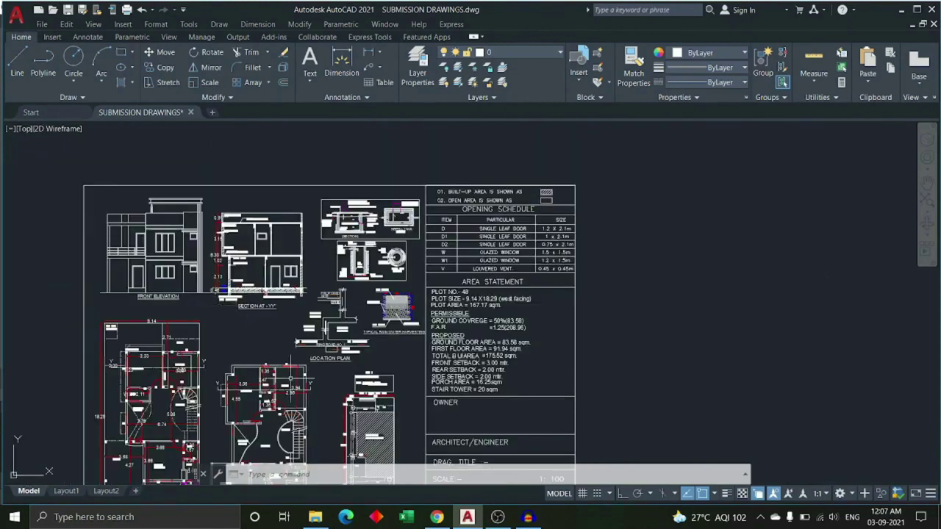
{"action": "scroll", "coordinate": [292, 377], "scroll_direction": "up", "scroll_amount": 2}
{"action": "scroll", "coordinate": [288, 362], "scroll_direction": "down", "scroll_amount": 1}
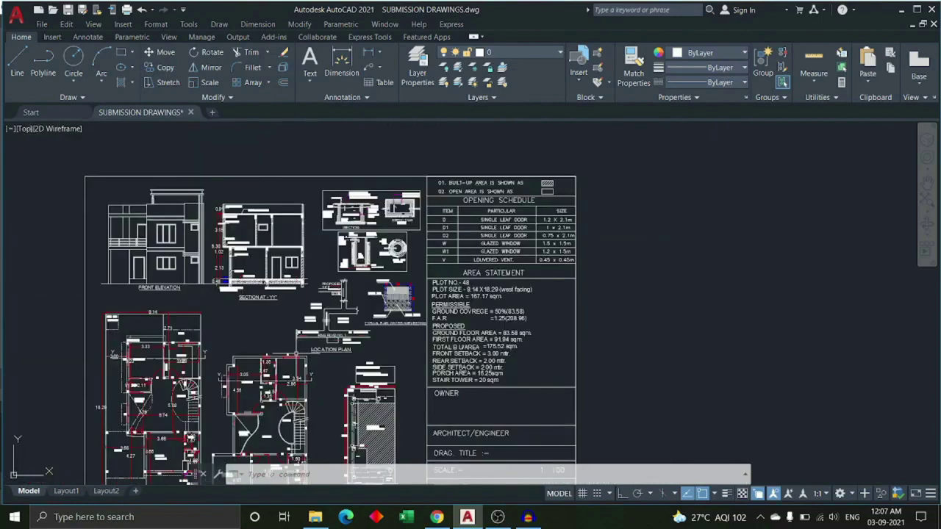
{"action": "scroll", "coordinate": [288, 361], "scroll_direction": "down", "scroll_amount": 2}
{"action": "scroll", "coordinate": [441, 345], "scroll_direction": "up", "scroll_amount": 2}
{"action": "scroll", "coordinate": [422, 368], "scroll_direction": "up", "scroll_amount": 1}
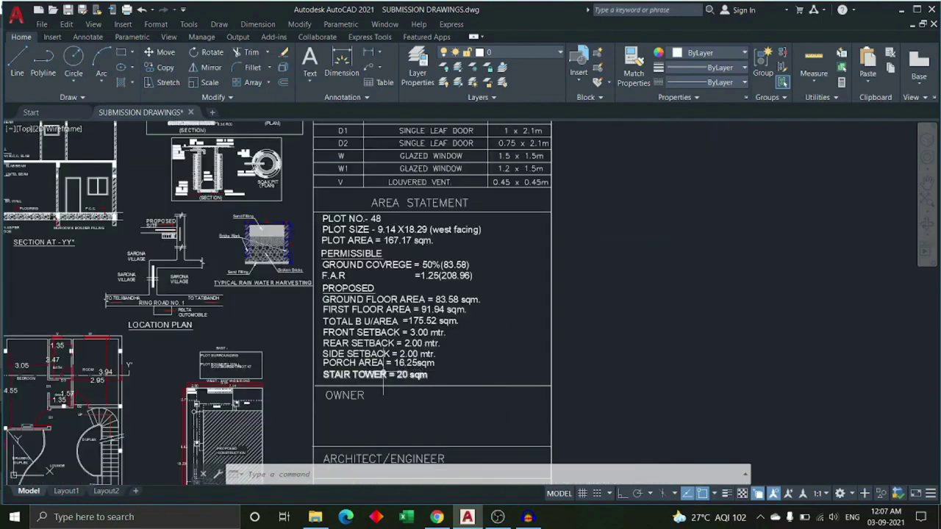
{"action": "scroll", "coordinate": [385, 376], "scroll_direction": "up", "scroll_amount": 2}
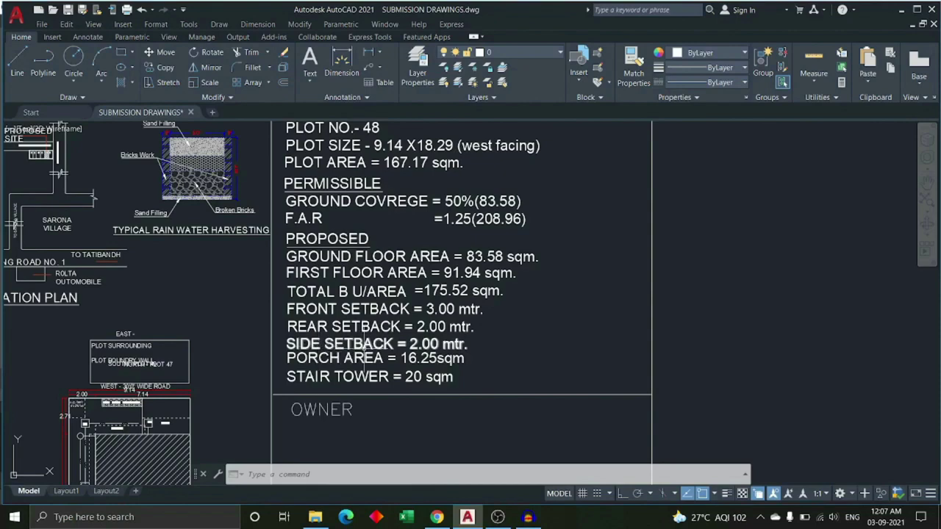
{"action": "scroll", "coordinate": [430, 358], "scroll_direction": "down", "scroll_amount": 5}
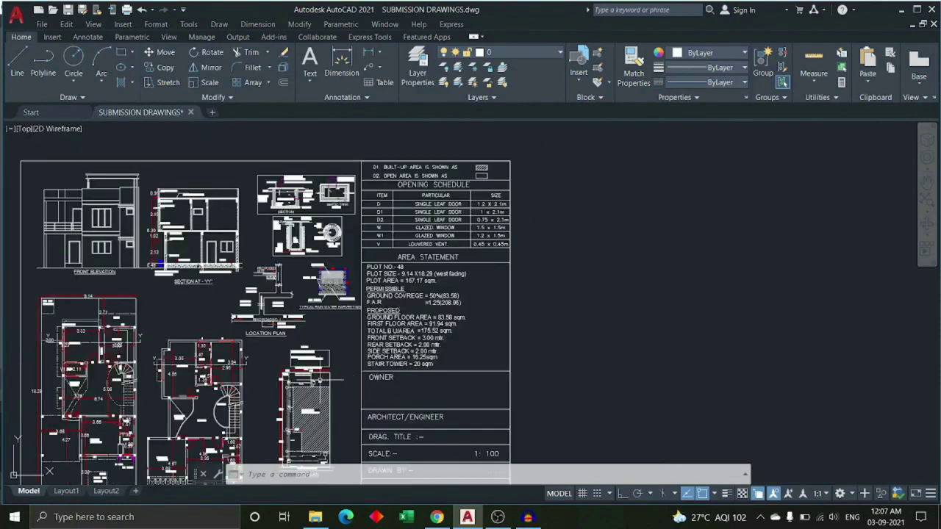
{"action": "scroll", "coordinate": [302, 353], "scroll_direction": "up", "scroll_amount": 2}
{"action": "scroll", "coordinate": [301, 353], "scroll_direction": "up", "scroll_amount": 2}
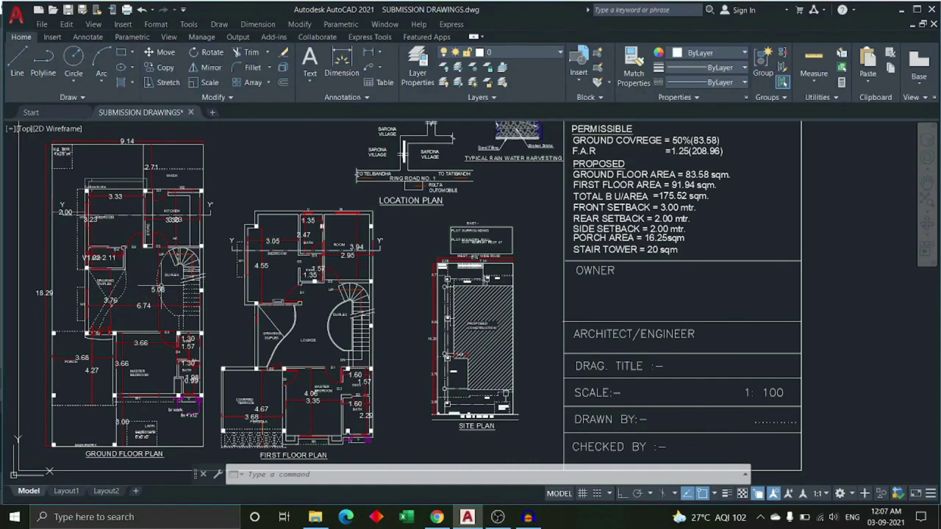
{"action": "scroll", "coordinate": [209, 288], "scroll_direction": "up", "scroll_amount": 2}
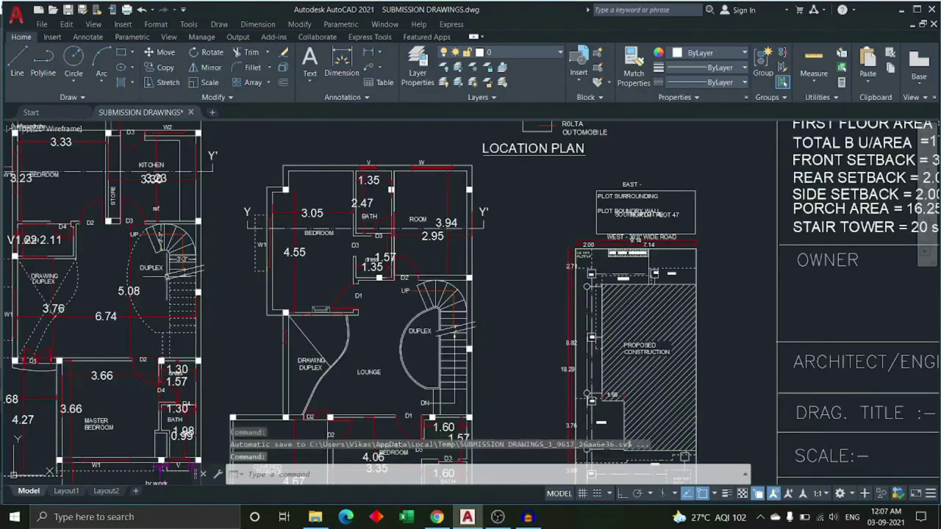
{"action": "scroll", "coordinate": [153, 283], "scroll_direction": "down", "scroll_amount": 2}
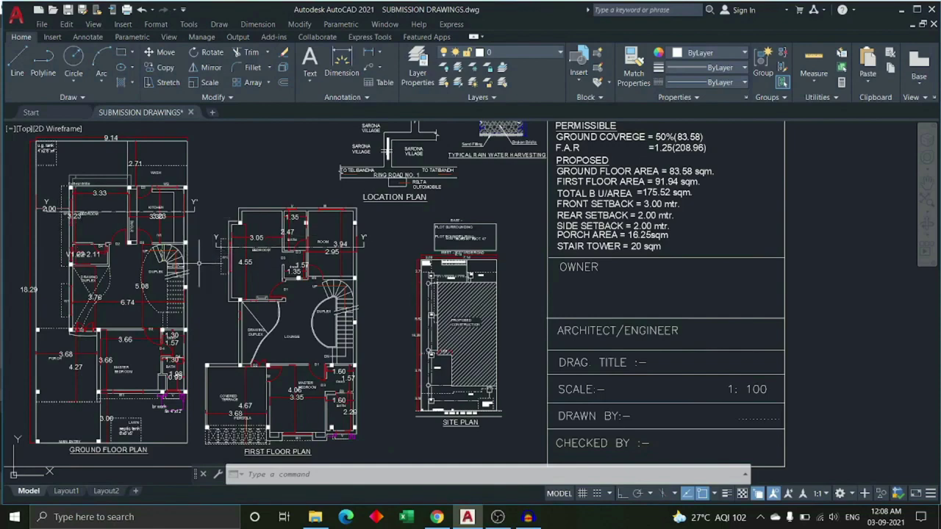
{"action": "scroll", "coordinate": [588, 235], "scroll_direction": "up", "scroll_amount": 2}
{"action": "scroll", "coordinate": [569, 234], "scroll_direction": "up", "scroll_amount": 2}
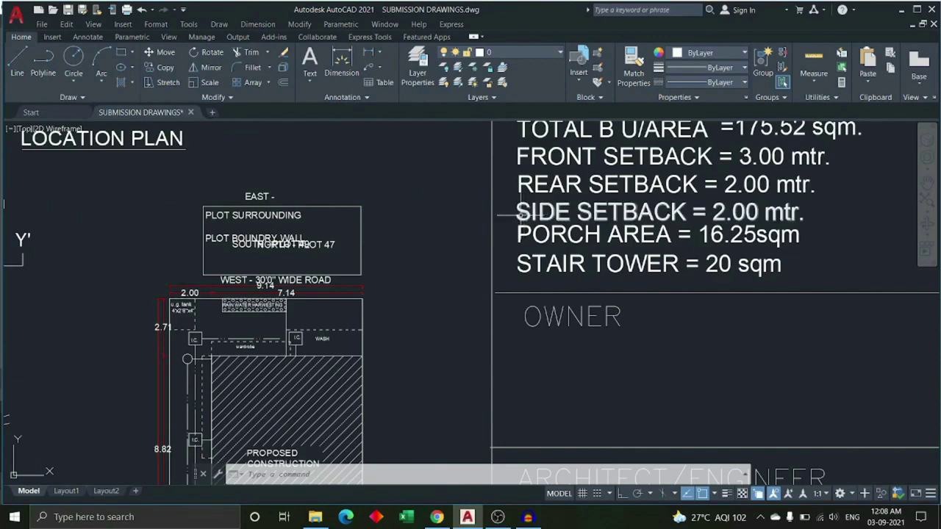
{"action": "scroll", "coordinate": [564, 248], "scroll_direction": "down", "scroll_amount": 2}
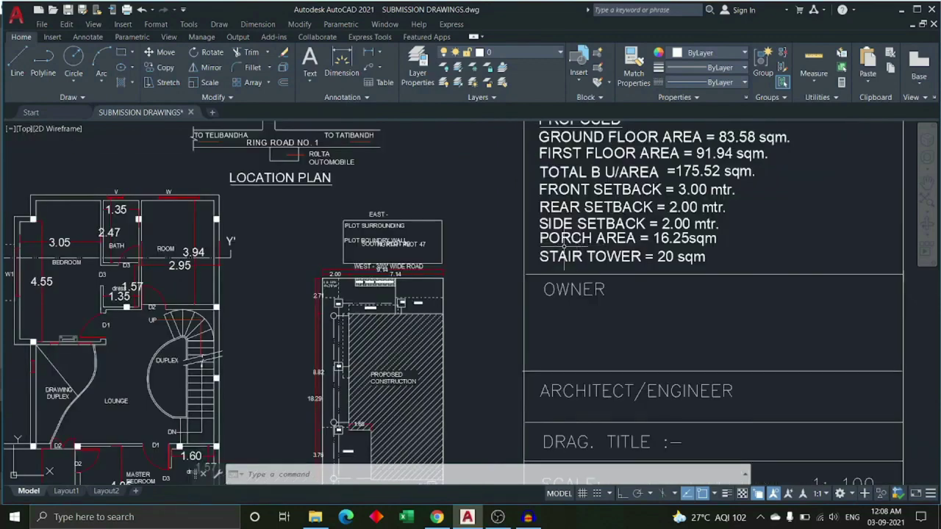
{"action": "scroll", "coordinate": [666, 250], "scroll_direction": "down", "scroll_amount": 2}
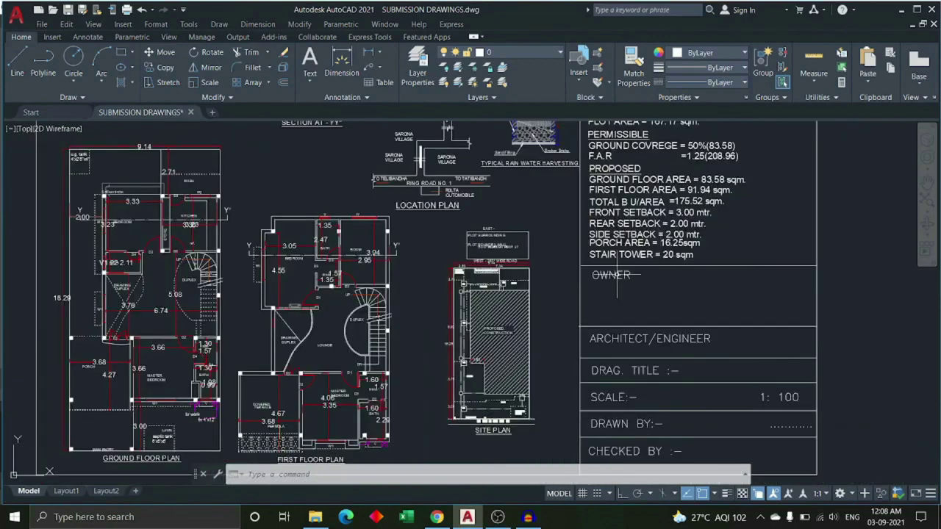
{"action": "scroll", "coordinate": [492, 388], "scroll_direction": "up", "scroll_amount": 3}
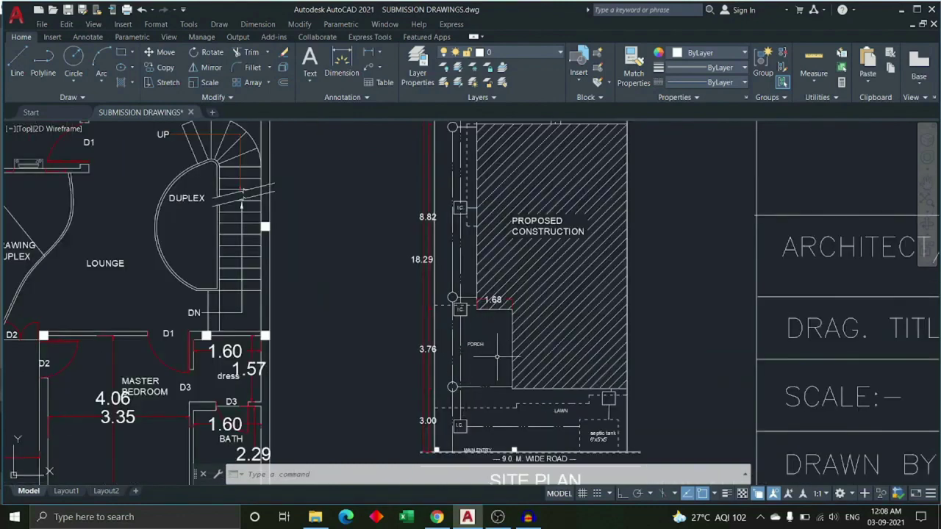
{"action": "scroll", "coordinate": [496, 357], "scroll_direction": "down", "scroll_amount": 3}
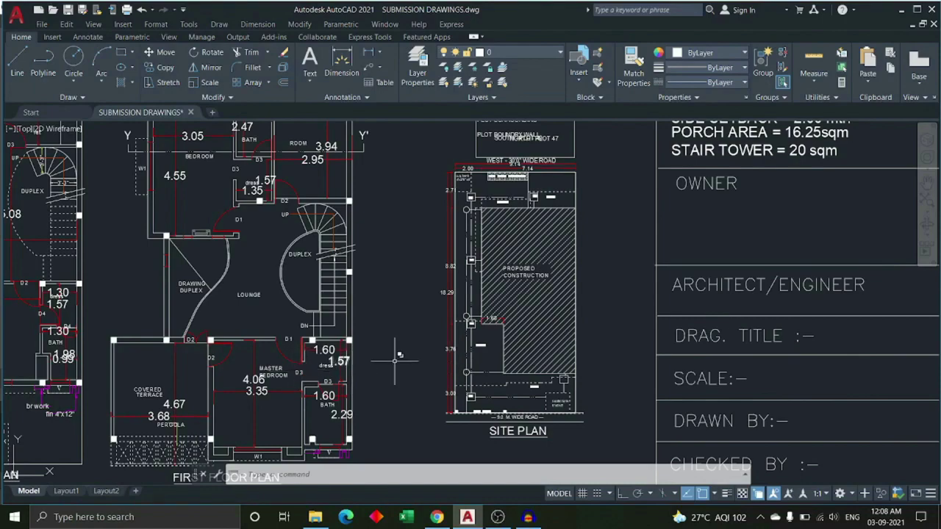
{"action": "scroll", "coordinate": [413, 358], "scroll_direction": "down", "scroll_amount": 2}
{"action": "scroll", "coordinate": [642, 219], "scroll_direction": "up", "scroll_amount": 4}
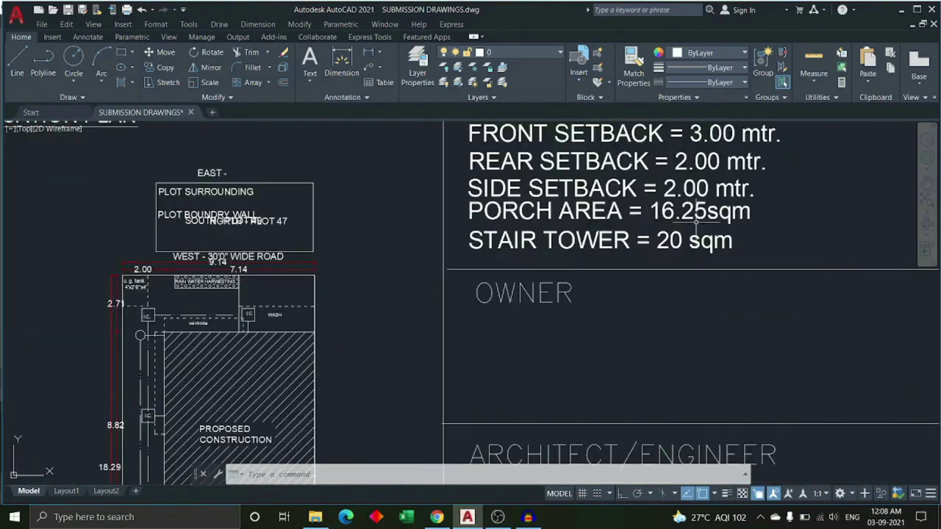
{"action": "scroll", "coordinate": [715, 232], "scroll_direction": "down", "scroll_amount": 2}
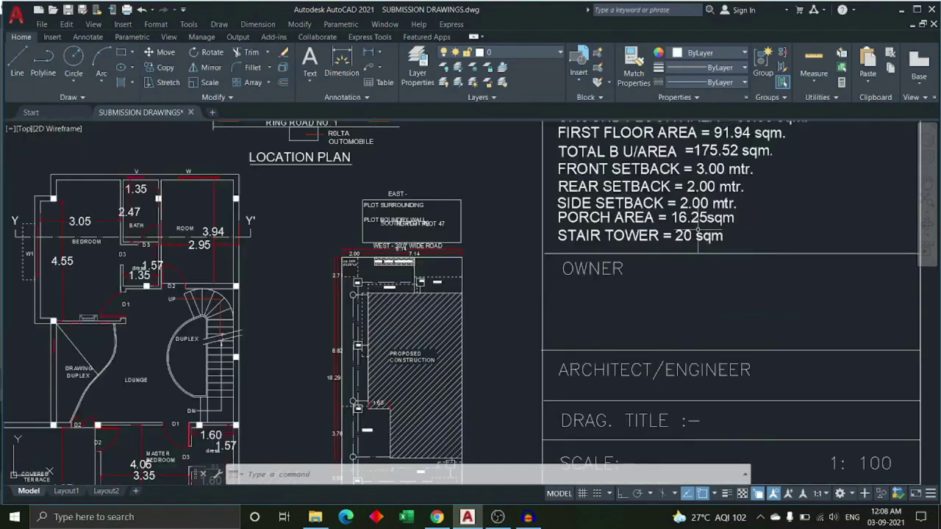
{"action": "scroll", "coordinate": [562, 243], "scroll_direction": "up", "scroll_amount": 2}
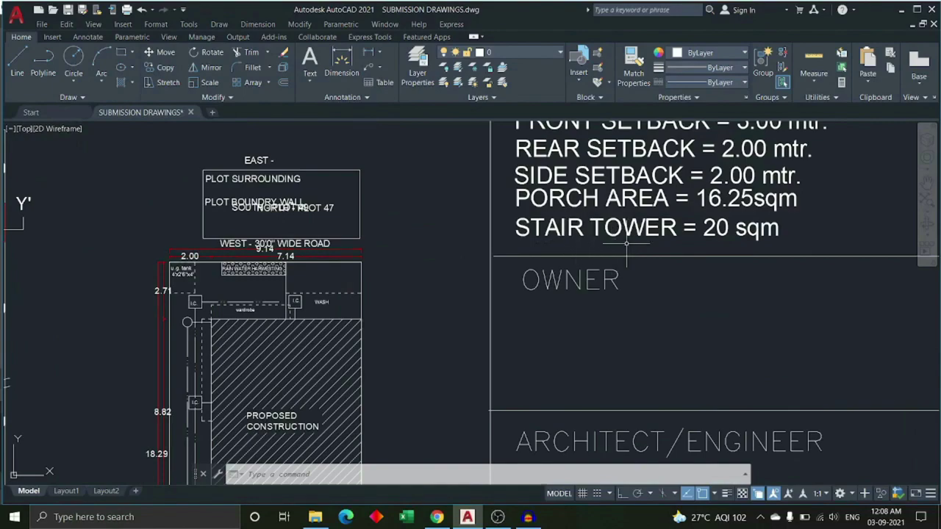
{"action": "scroll", "coordinate": [677, 238], "scroll_direction": "down", "scroll_amount": 3}
{"action": "scroll", "coordinate": [389, 279], "scroll_direction": "up", "scroll_amount": 3}
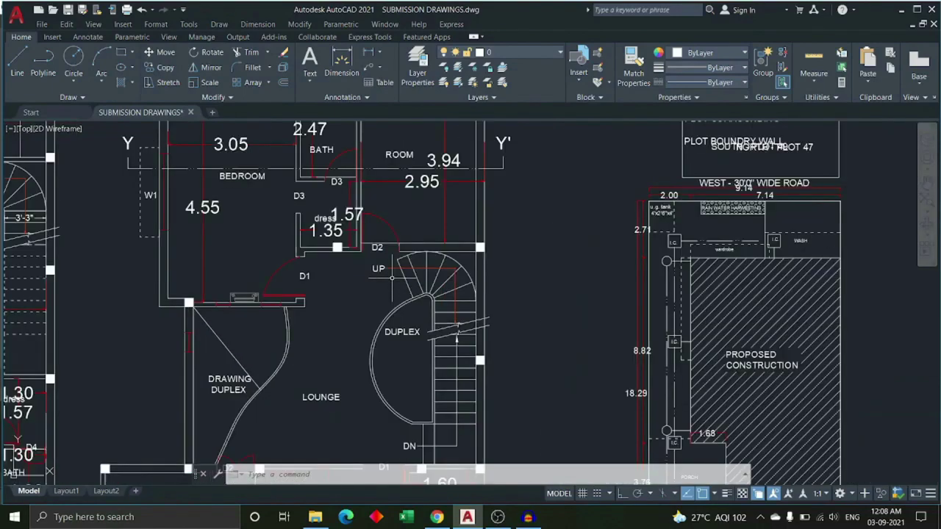
{"action": "scroll", "coordinate": [589, 289], "scroll_direction": "down", "scroll_amount": 2}
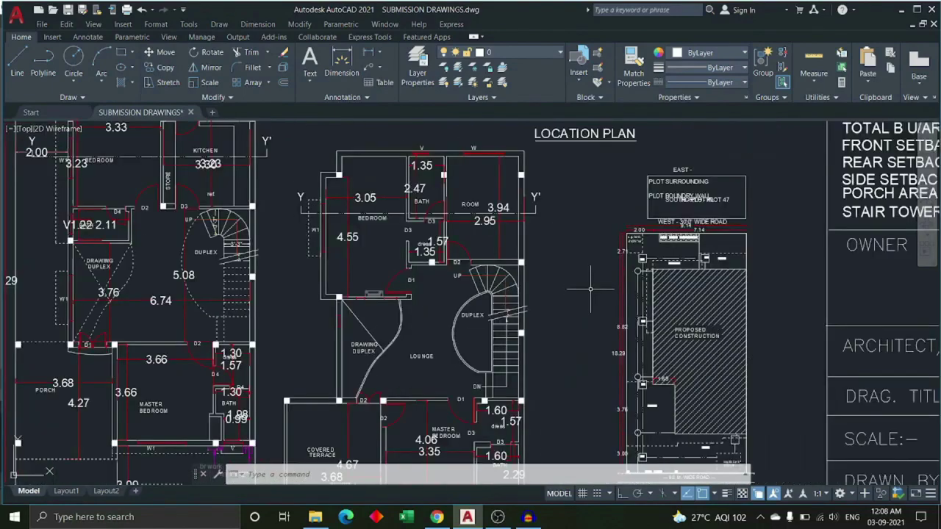
{"action": "scroll", "coordinate": [589, 288], "scroll_direction": "down", "scroll_amount": 2}
{"action": "scroll", "coordinate": [717, 271], "scroll_direction": "up", "scroll_amount": 2}
{"action": "scroll", "coordinate": [724, 265], "scroll_direction": "up", "scroll_amount": 2}
{"action": "scroll", "coordinate": [729, 262], "scroll_direction": "up", "scroll_amount": 2}
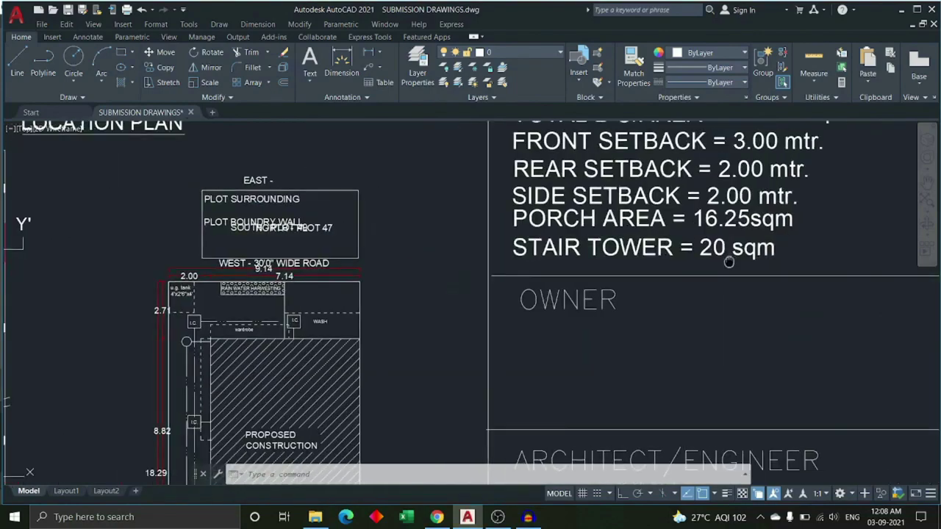
{"action": "middle_click_drag", "start_coordinate": [728, 261], "coordinate": [657, 272]}
{"action": "scroll", "coordinate": [648, 271], "scroll_direction": "down", "scroll_amount": 1}
{"action": "scroll", "coordinate": [662, 287], "scroll_direction": "down", "scroll_amount": 1}
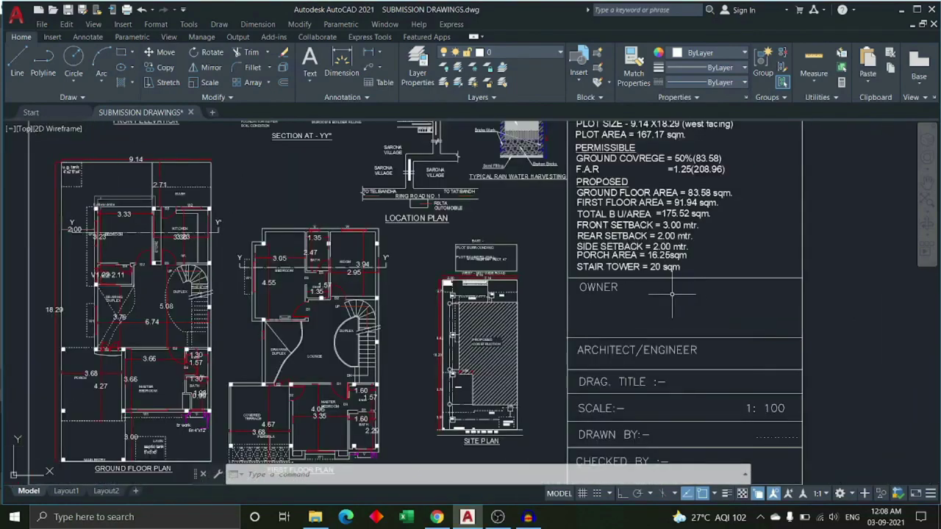
{"action": "scroll", "coordinate": [635, 299], "scroll_direction": "down", "scroll_amount": 1}
{"action": "scroll", "coordinate": [606, 304], "scroll_direction": "up", "scroll_amount": 1}
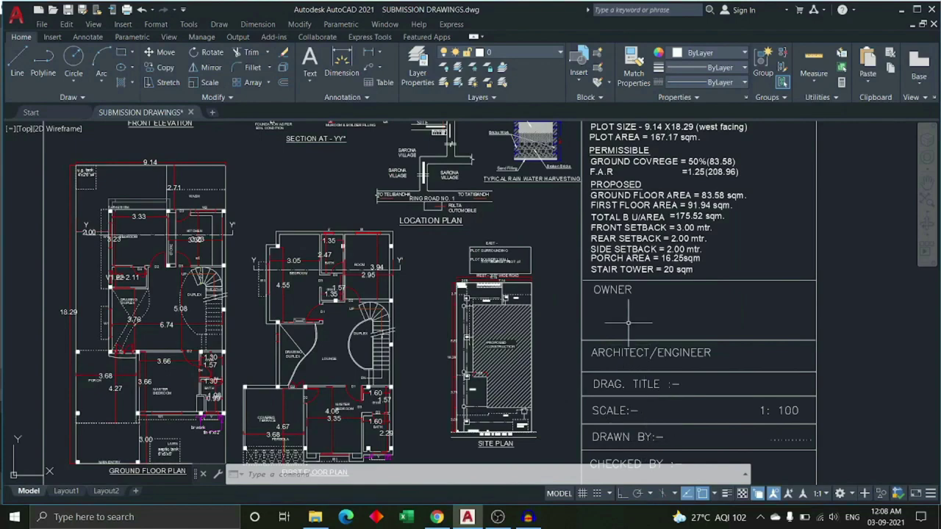
{"action": "middle_click_drag", "start_coordinate": [628, 322], "coordinate": [611, 263]}
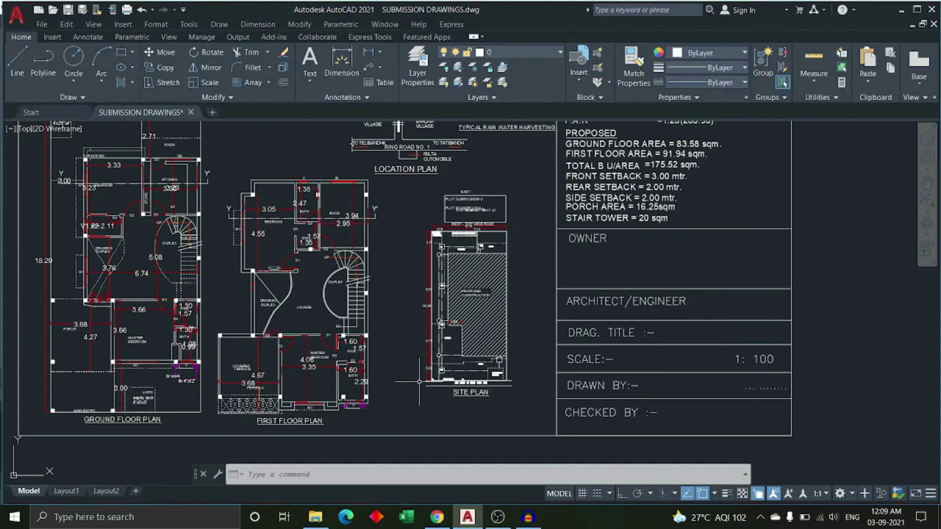
Erase the '1: 100' scale value from the title block's SCALE row
{"action": "left_click", "coordinate": [728, 352]}
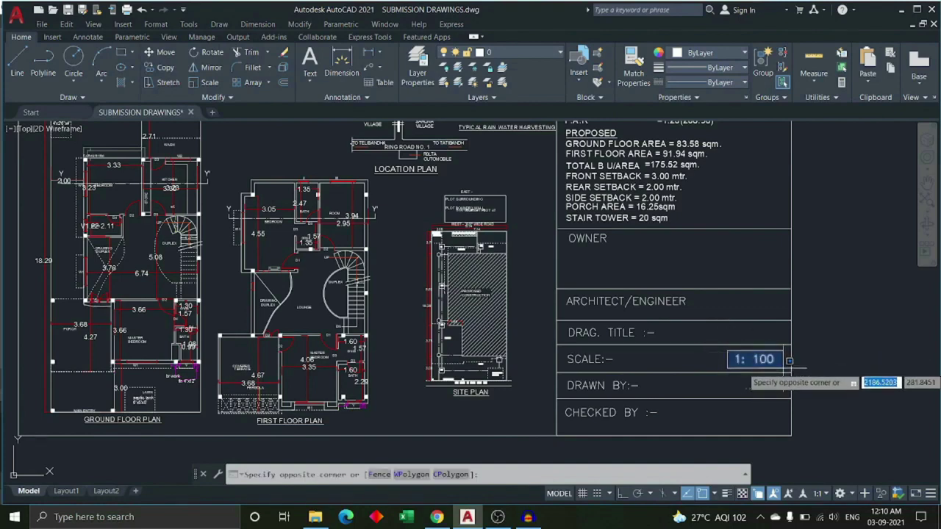
{"action": "left_click", "coordinate": [783, 368]}
{"action": "key", "text": "Delete"}
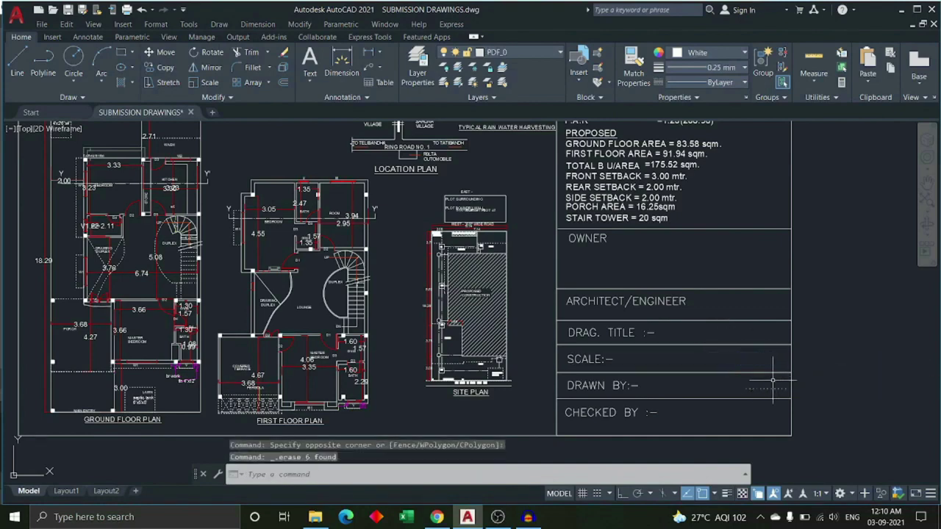
Zoom around the site plan to inspect the plot surroundings notes (plot 47 north, plot 49 south)
{"action": "scroll", "coordinate": [537, 225], "scroll_direction": "up", "scroll_amount": 1}
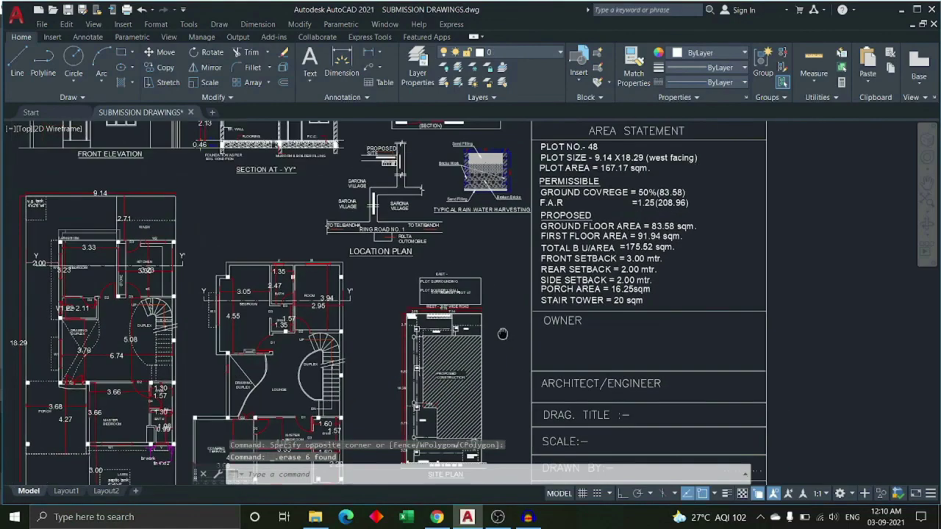
{"action": "scroll", "coordinate": [537, 226], "scroll_direction": "up", "scroll_amount": 1}
{"action": "scroll", "coordinate": [372, 264], "scroll_direction": "up", "scroll_amount": 1}
{"action": "scroll", "coordinate": [375, 265], "scroll_direction": "down", "scroll_amount": 2}
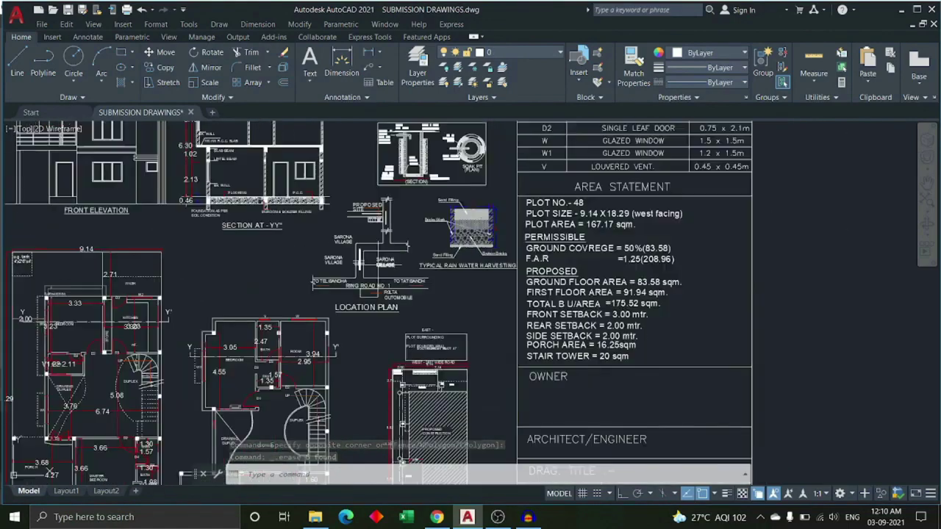
{"action": "mouse_move", "coordinate": [381, 274]}
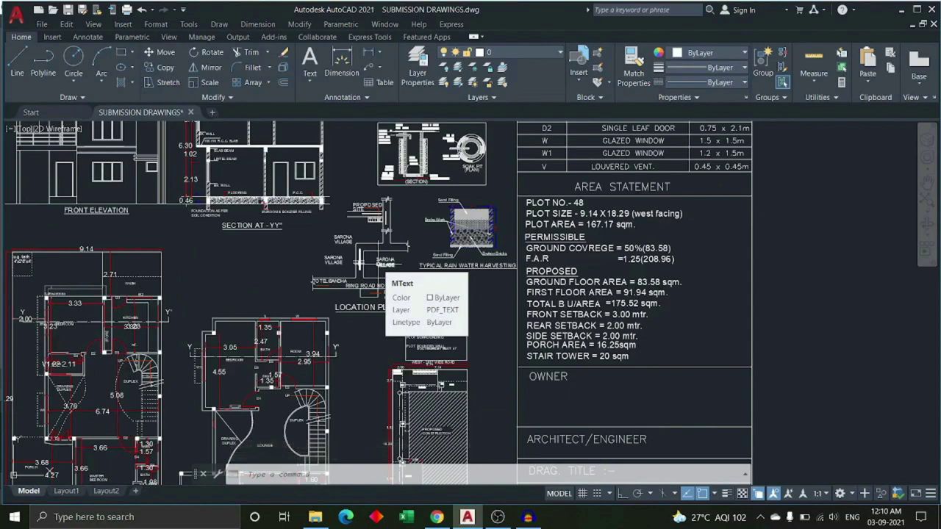
{"action": "scroll", "coordinate": [469, 254], "scroll_direction": "down", "scroll_amount": 2}
{"action": "scroll", "coordinate": [485, 180], "scroll_direction": "up", "scroll_amount": 2}
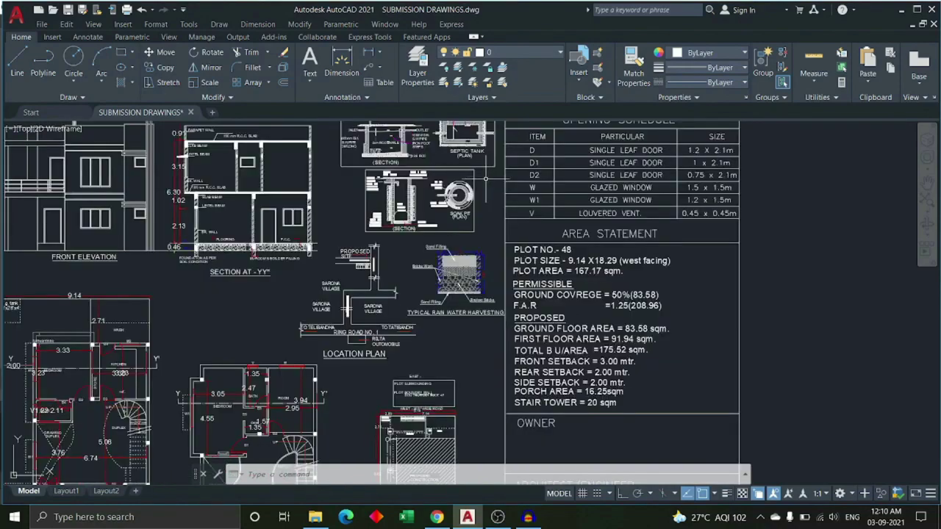
{"action": "scroll", "coordinate": [481, 191], "scroll_direction": "down", "scroll_amount": 1}
{"action": "scroll", "coordinate": [478, 205], "scroll_direction": "down", "scroll_amount": 1}
{"action": "scroll", "coordinate": [474, 221], "scroll_direction": "down", "scroll_amount": 1}
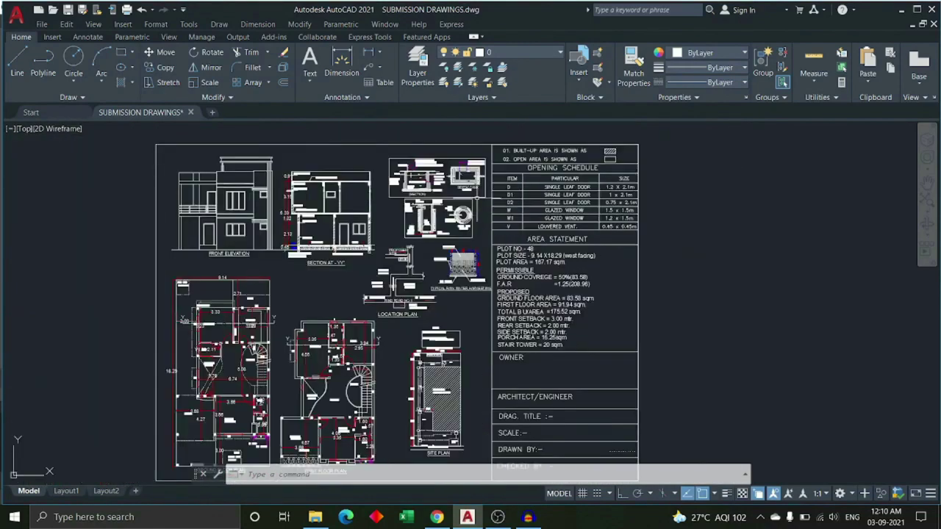
{"action": "scroll", "coordinate": [536, 298], "scroll_direction": "up", "scroll_amount": 1}
{"action": "scroll", "coordinate": [529, 294], "scroll_direction": "up", "scroll_amount": 1}
{"action": "scroll", "coordinate": [507, 353], "scroll_direction": "up", "scroll_amount": 1}
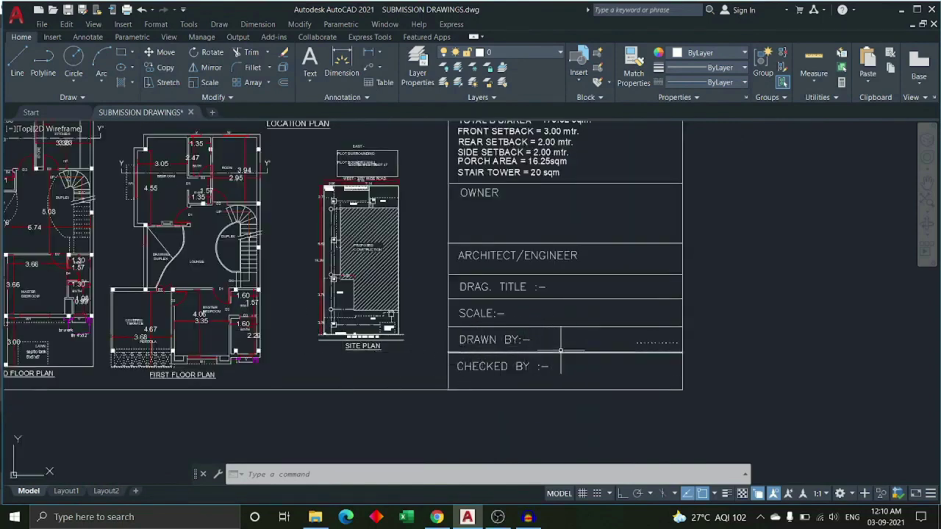
{"action": "scroll", "coordinate": [498, 378], "scroll_direction": "down", "scroll_amount": 2}
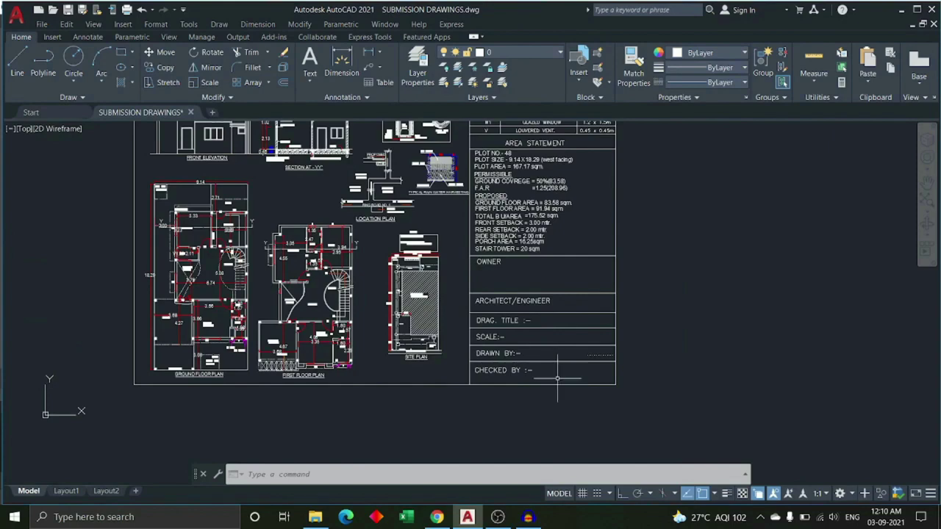
{"action": "scroll", "coordinate": [565, 377], "scroll_direction": "down", "scroll_amount": 2}
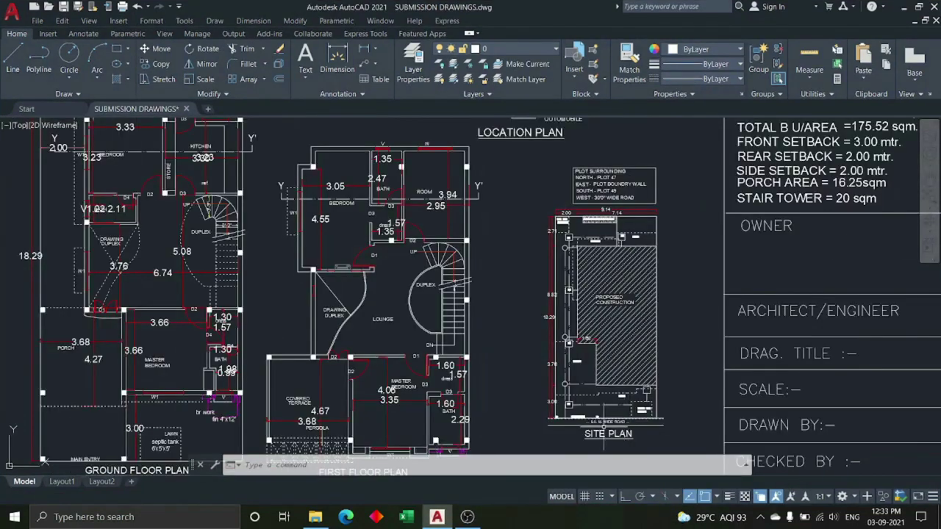
Pan and zoom the site plan to centre the PLOT SURROUNDING box on screen
{"action": "scroll", "coordinate": [672, 258], "scroll_direction": "up", "scroll_amount": 3}
{"action": "middle_click_drag", "start_coordinate": [672, 259], "coordinate": [678, 428]}
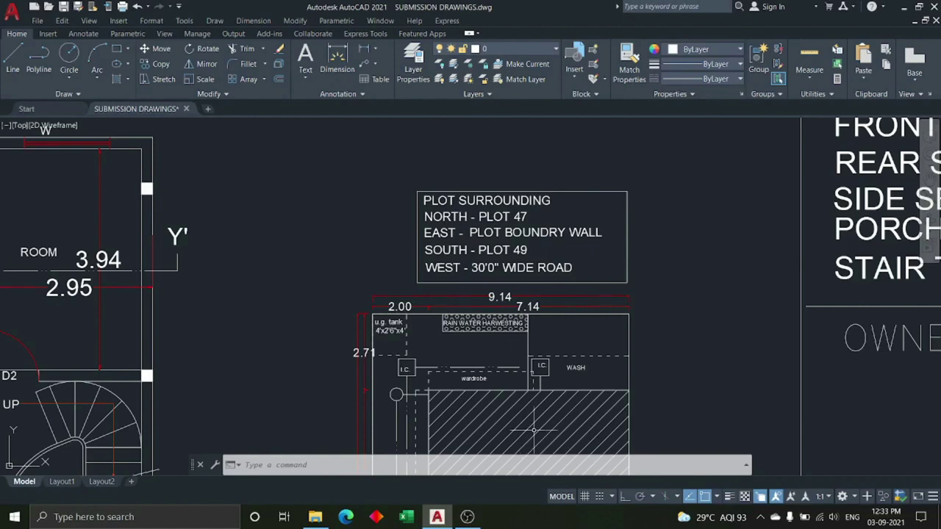
{"action": "middle_click_drag", "start_coordinate": [533, 430], "coordinate": [554, 400]}
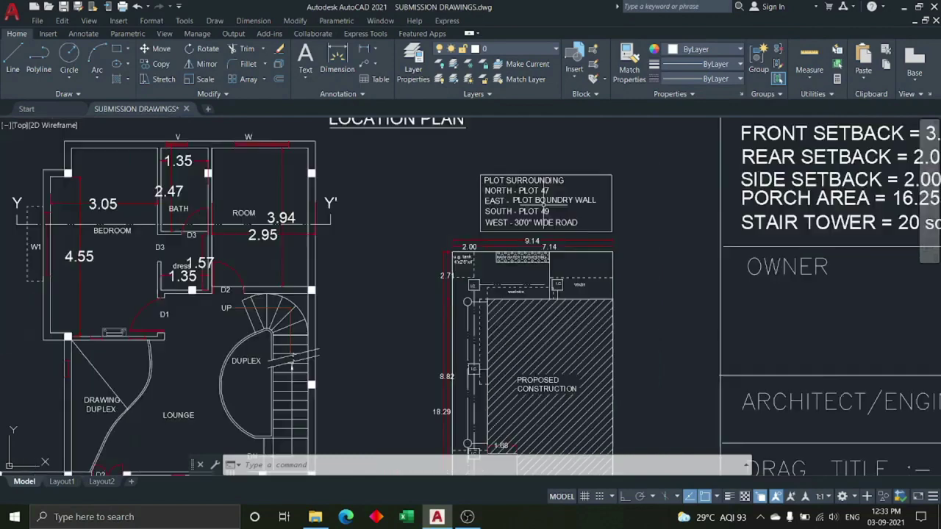
{"action": "scroll", "coordinate": [456, 238], "scroll_direction": "up", "scroll_amount": 3}
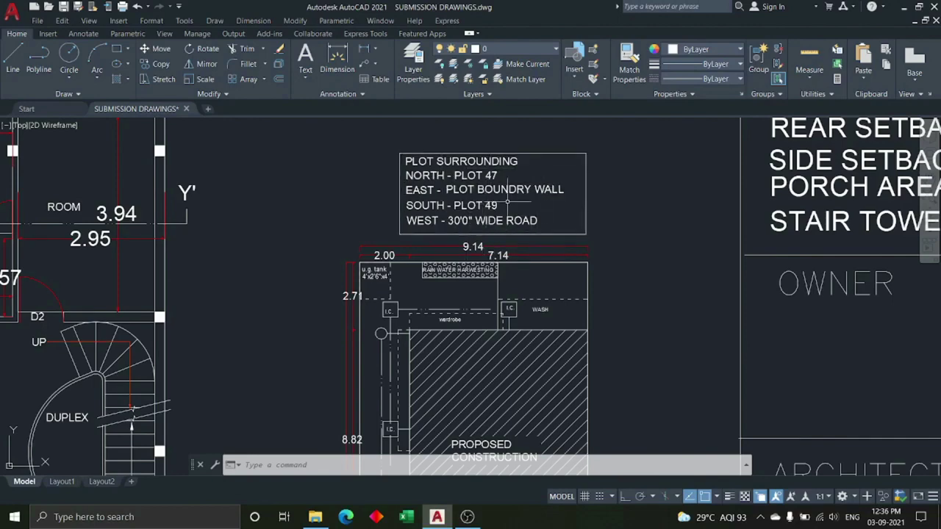
{"action": "mouse_move", "coordinate": [485, 206]}
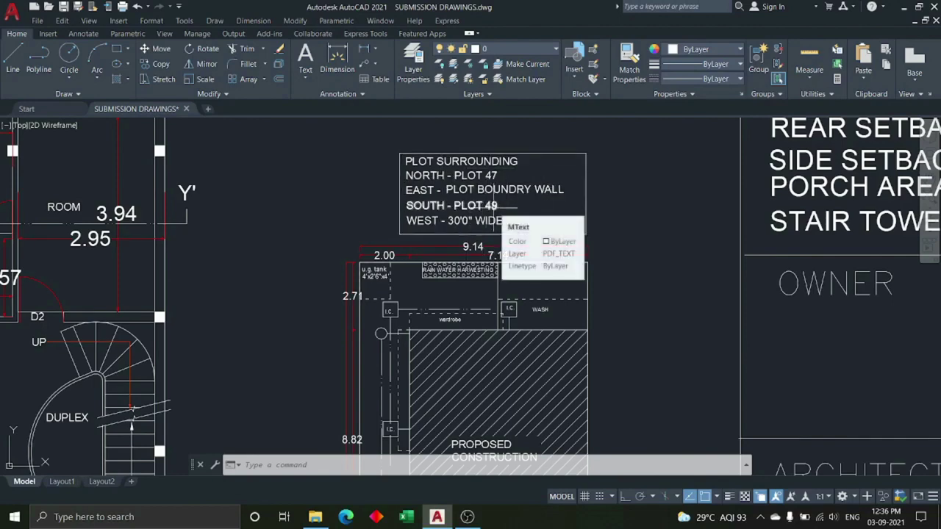
{"action": "scroll", "coordinate": [502, 207], "scroll_direction": "down", "scroll_amount": 5}
{"action": "scroll", "coordinate": [507, 294], "scroll_direction": "up", "scroll_amount": 4}
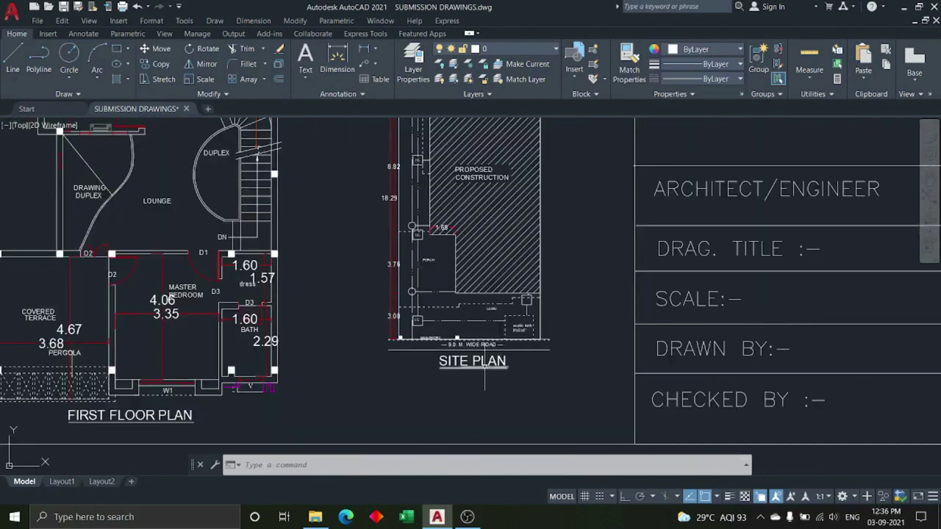
{"action": "scroll", "coordinate": [507, 280], "scroll_direction": "down", "scroll_amount": 4}
{"action": "scroll", "coordinate": [513, 224], "scroll_direction": "up", "scroll_amount": 3}
{"action": "scroll", "coordinate": [499, 158], "scroll_direction": "up", "scroll_amount": 5}
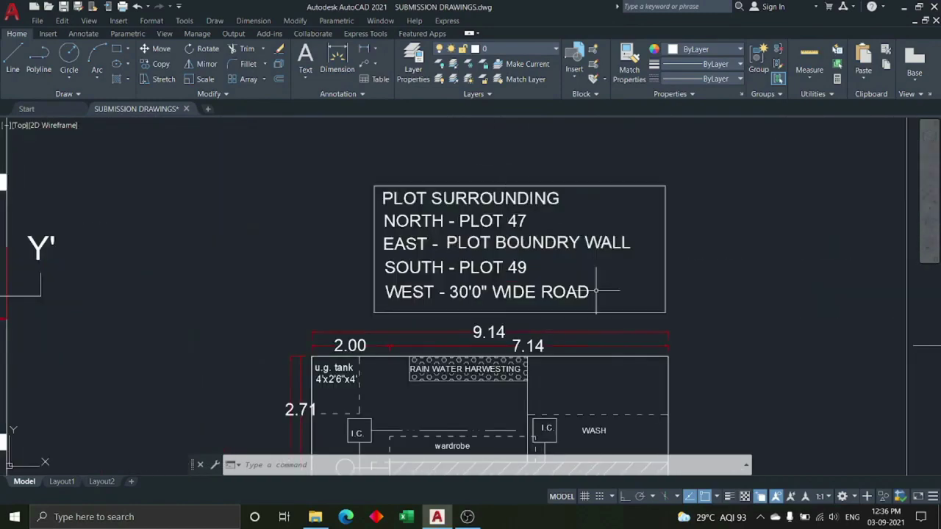
{"action": "scroll", "coordinate": [546, 258], "scroll_direction": "down", "scroll_amount": 5}
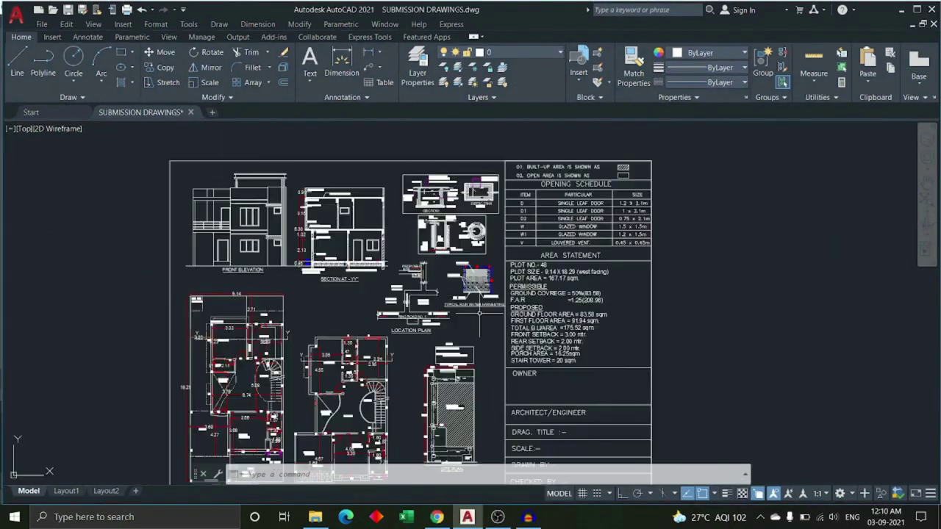
{"action": "scroll", "coordinate": [368, 309], "scroll_direction": "down", "scroll_amount": 2}
{"action": "scroll", "coordinate": [469, 272], "scroll_direction": "up", "scroll_amount": 2}
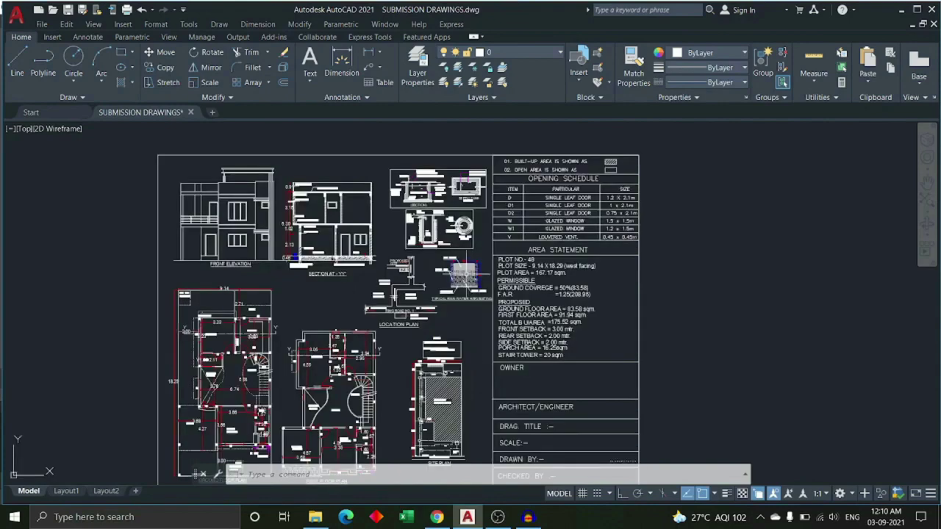
{"action": "scroll", "coordinate": [486, 326], "scroll_direction": "down", "scroll_amount": 2}
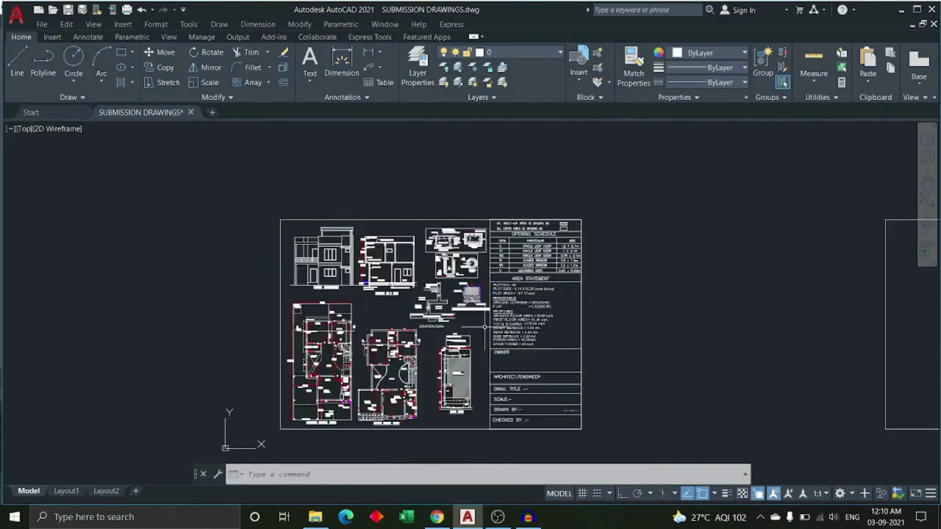
{"action": "scroll", "coordinate": [434, 317], "scroll_direction": "up", "scroll_amount": 2}
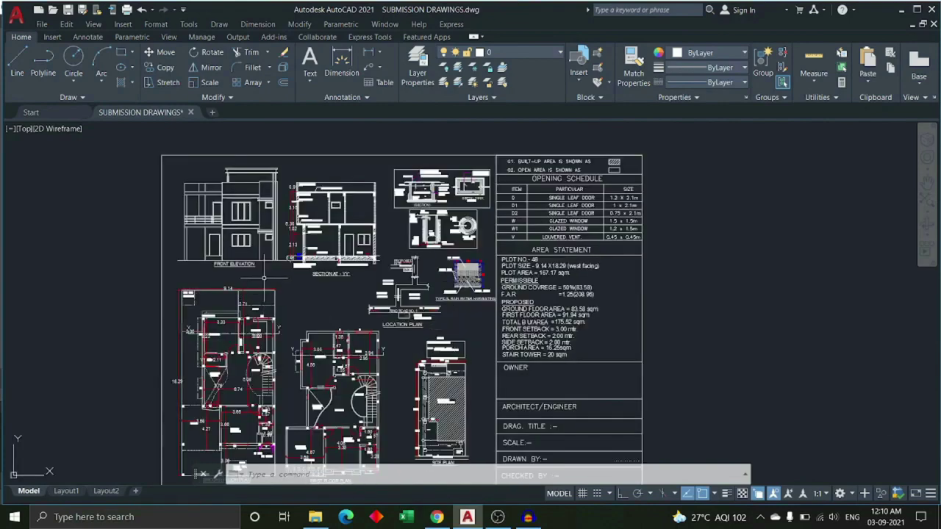
{"action": "scroll", "coordinate": [266, 279], "scroll_direction": "down", "scroll_amount": 2}
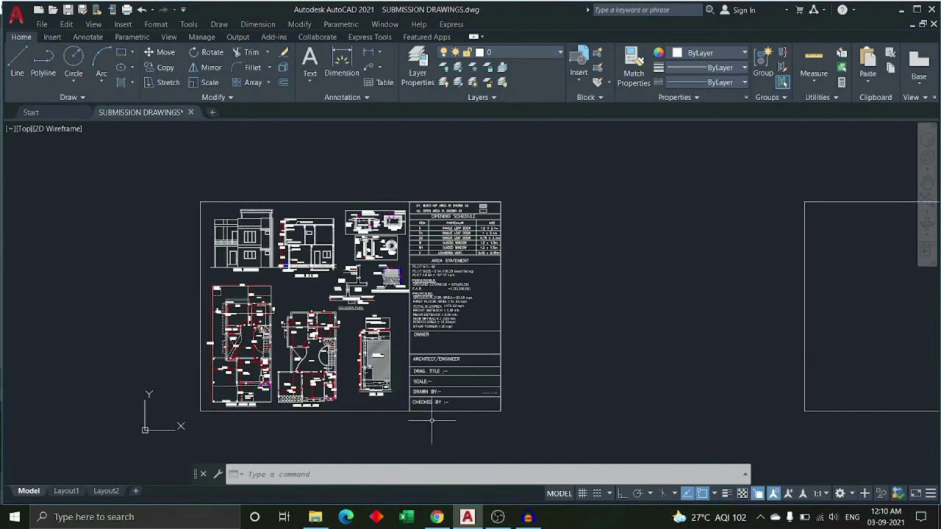